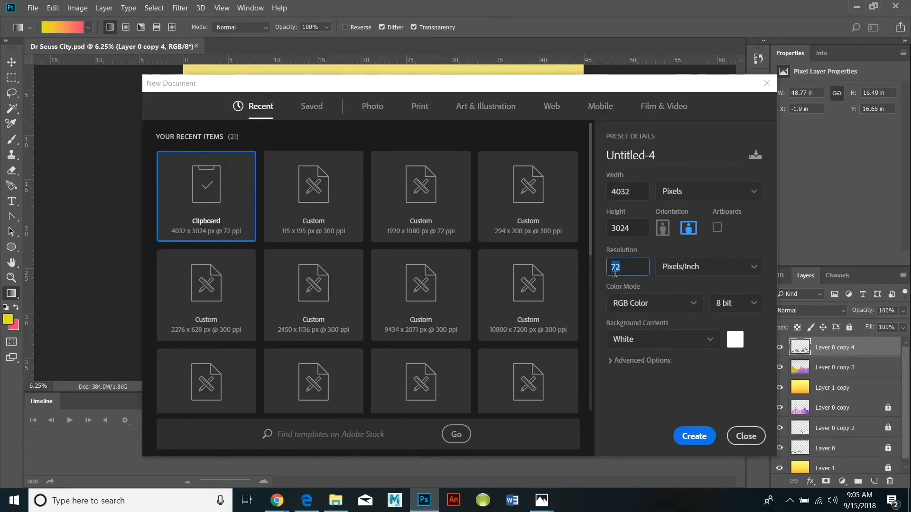
Create a 4032 by 3024 pixel RGB document with a white background and paste the copied photo of the drawing.
click(693, 435)
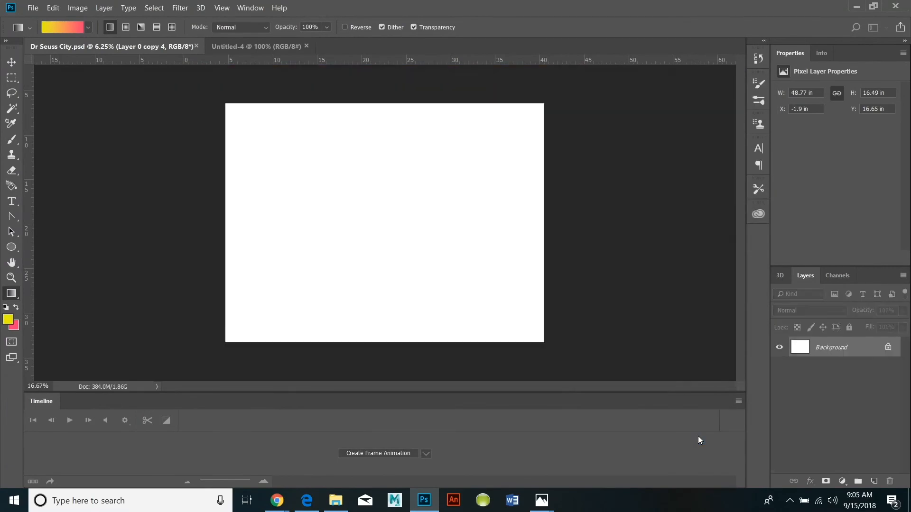
click(53, 7)
click(61, 98)
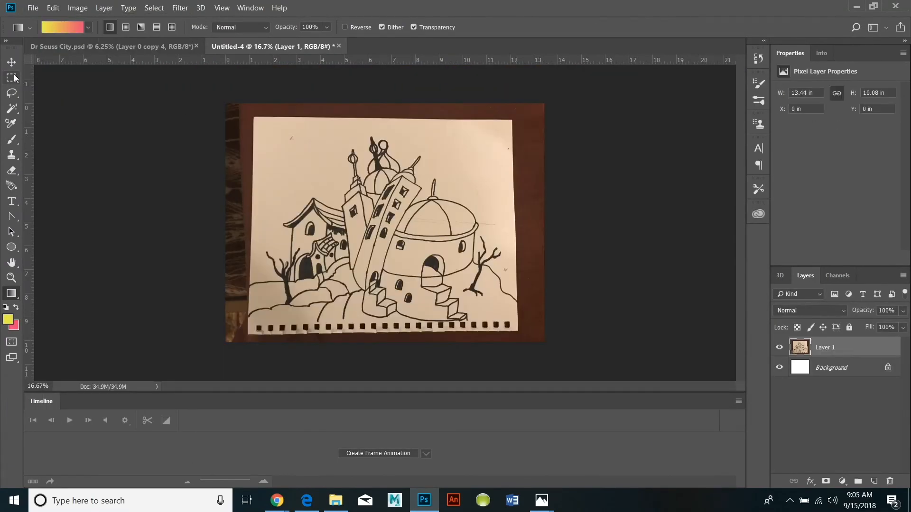
click(12, 77)
mouse_move(249, 316)
mouse_down()
mouse_move(509, 224)
mouse_move(515, 127)
mouse_move(268, 187)
mouse_move(508, 122)
mouse_up()
key(ctrl+d)
key(ctrl+d)
Rotate the pasted photo layer about 1.05 degrees clockwise to straighten the sketch paper.
click(47, 8)
mouse_move(78, 256)
click(204, 268)
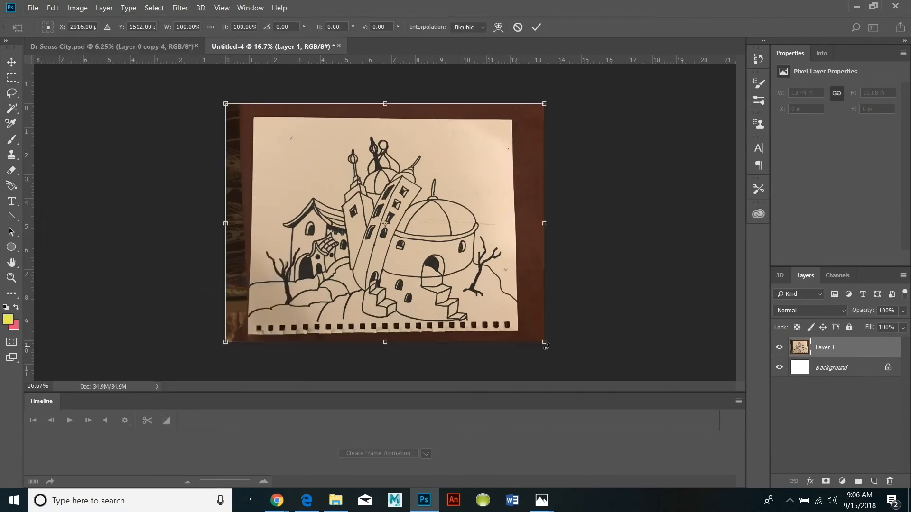
drag(545, 345, 552, 351)
key(Return)
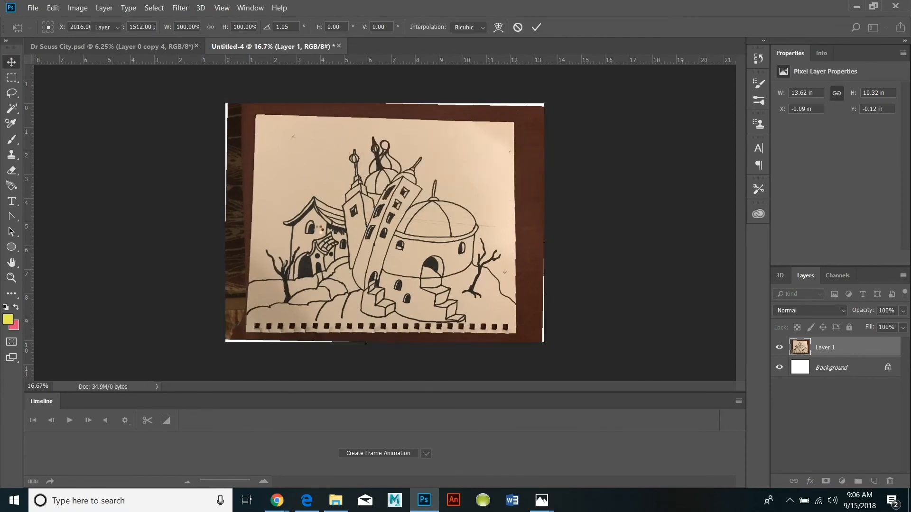
Crop the image to the drawing, about 10.72 by 8.38 in, excluding the table and the punched paper edge.
mouse_move(509, 322)
mouse_down()
mouse_move(479, 264)
mouse_move(255, 122)
mouse_up()
click(77, 7)
click(81, 116)
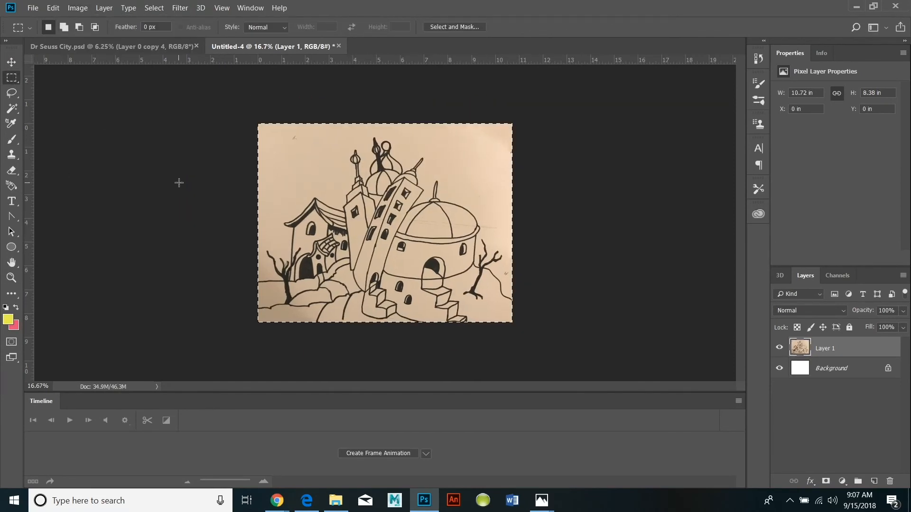
Select the blank paper surrounding the buildings with the Magic Wand.
key(w)
click(413, 159)
click(12, 278)
double_click(398, 211)
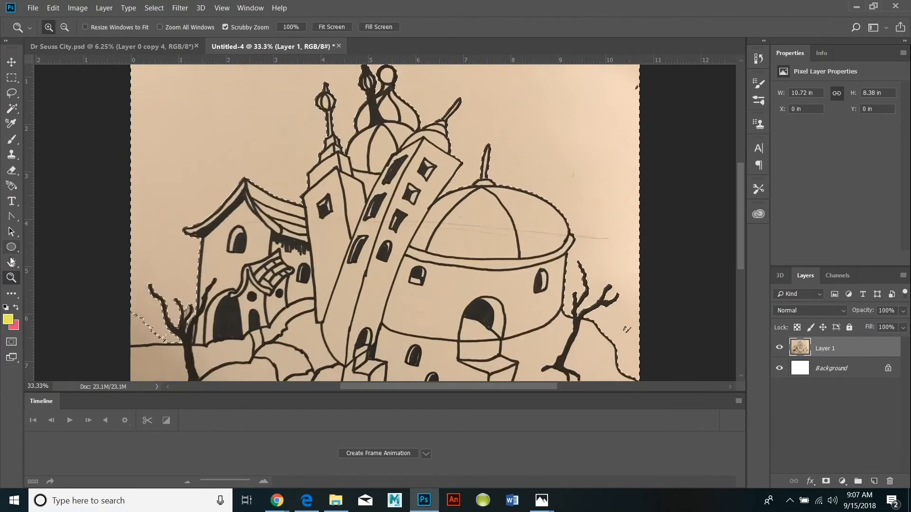
click(12, 263)
drag(192, 71, 207, 149)
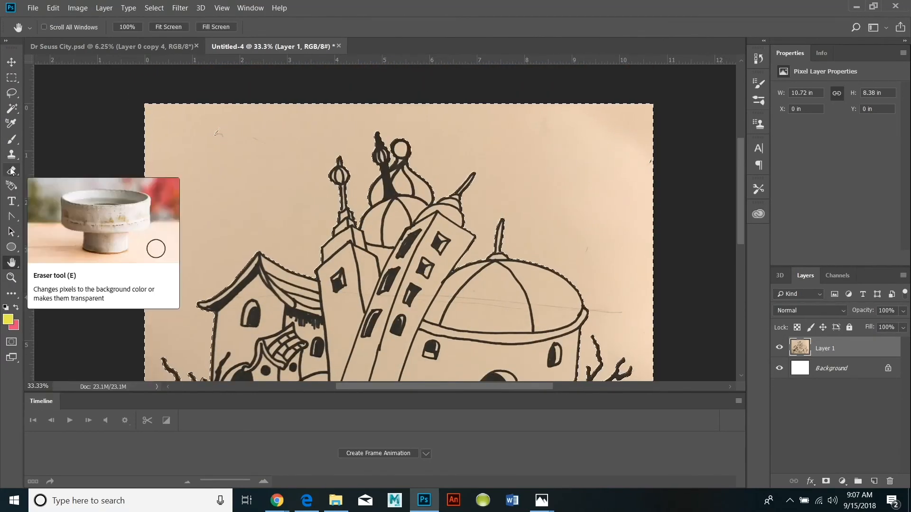
Invert the selection and erase the stray mark in the sky above the house with a 62 px eraser at 100% hardness.
click(152, 8)
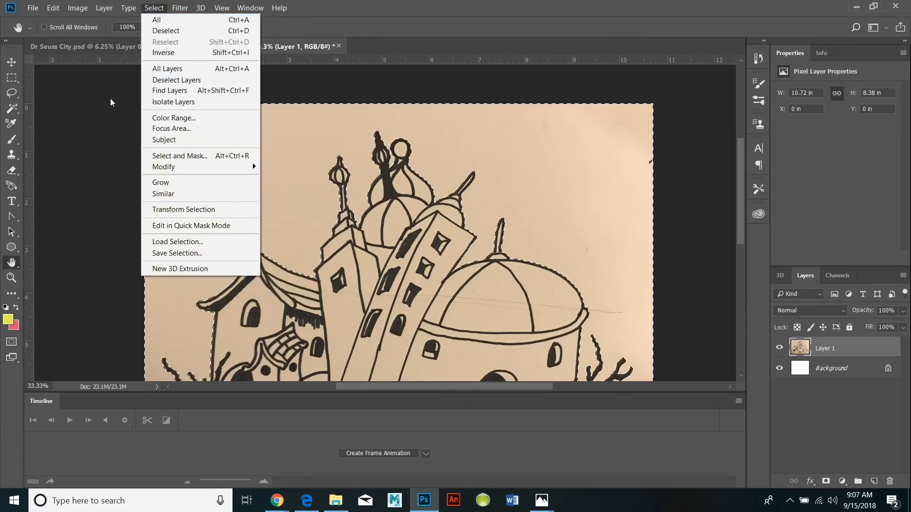
click(163, 52)
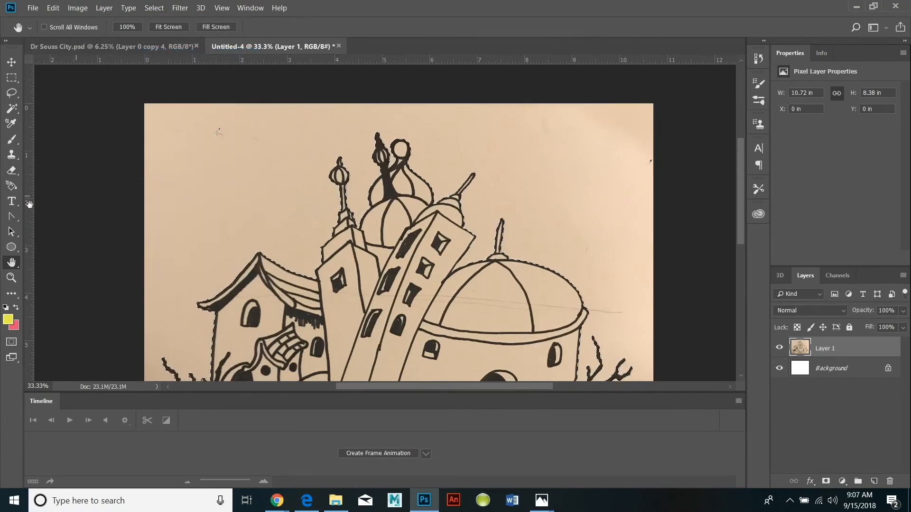
click(12, 175)
click(62, 27)
drag(141, 61, 115, 64)
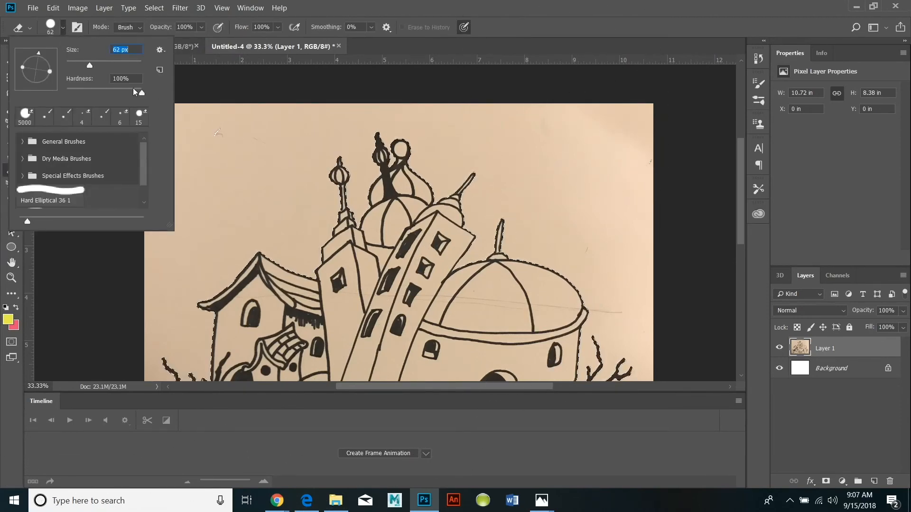
click(216, 131)
scroll(242, 272, down, 3)
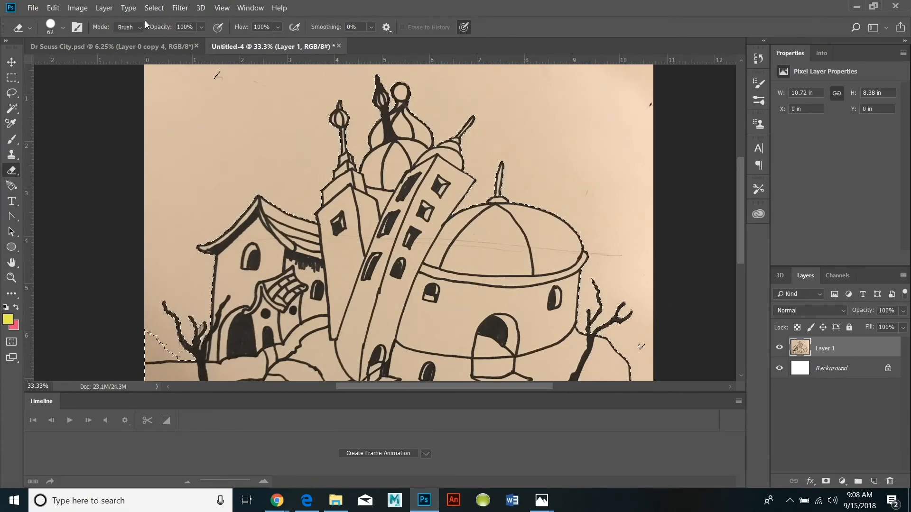
Invert the selection back to the surrounding paper and cut it from the photo layer.
click(159, 9)
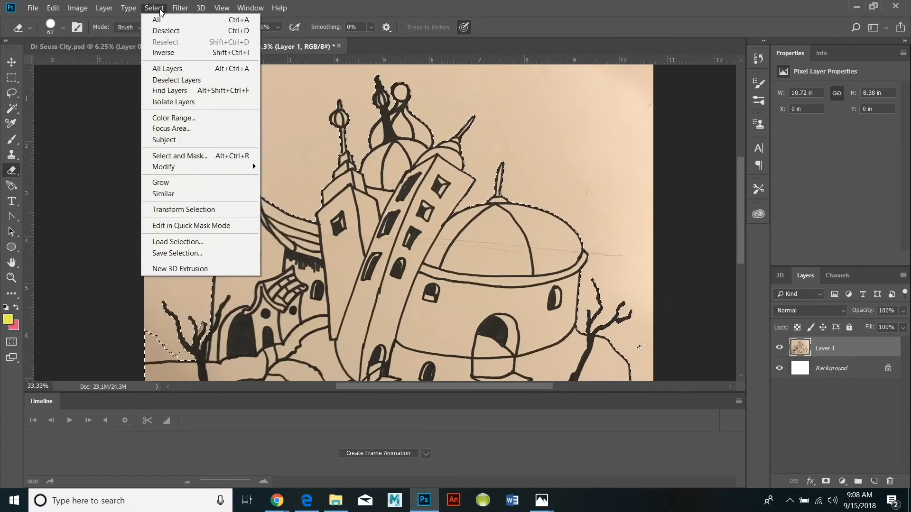
click(163, 52)
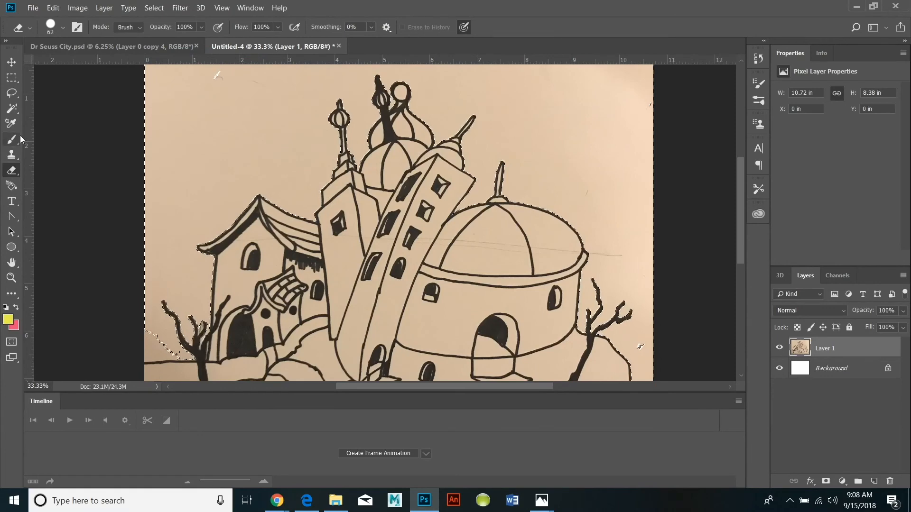
click(53, 8)
click(74, 74)
scroll(60, 158, down, 1)
scroll(59, 159, up, 1)
scroll(60, 159, down, 2)
Select the leftover shadowed paper patch beside the left tree with the Magic Wand and cut it.
click(13, 109)
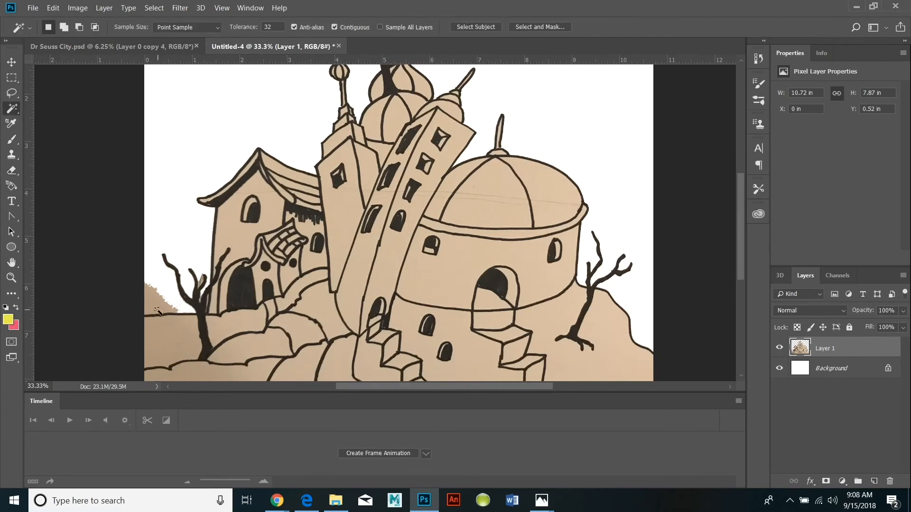
click(54, 8)
click(63, 74)
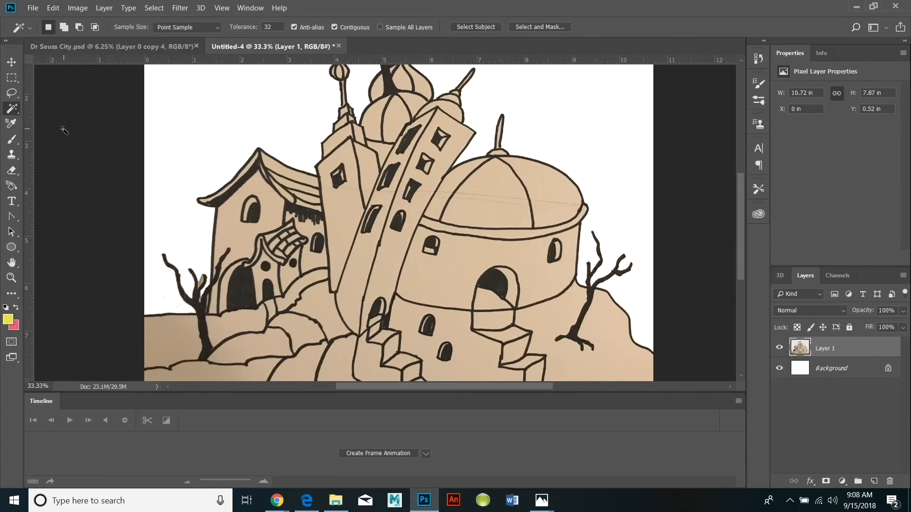
Select the small paper patch trapped between the left tree's branches with the Magic Wand and cut it.
click(11, 277)
click(241, 270)
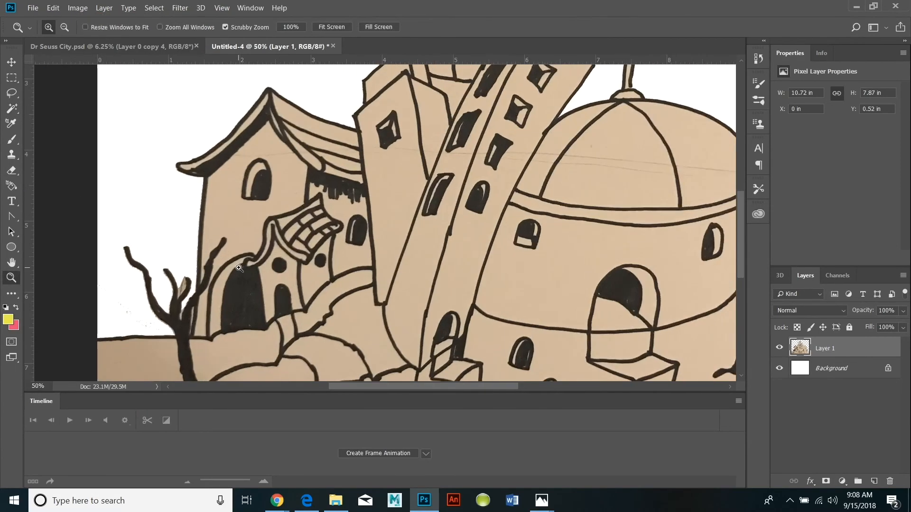
click(11, 108)
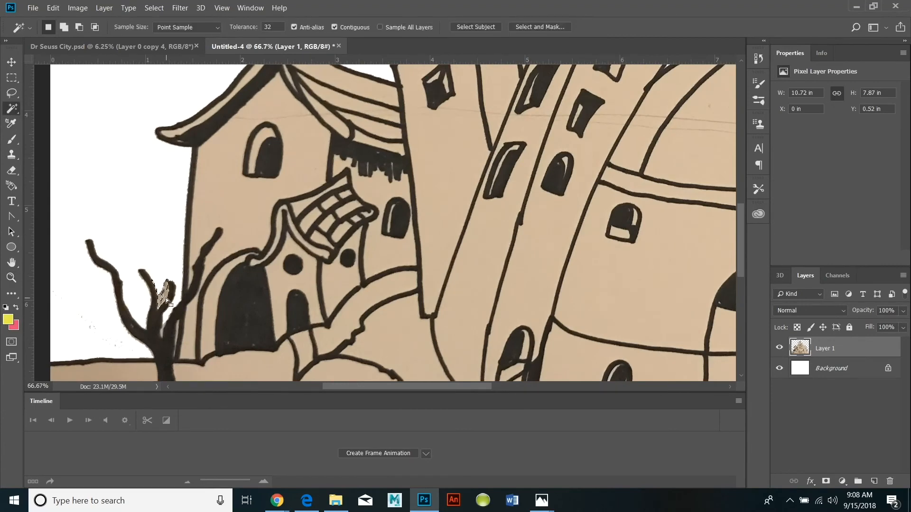
click(53, 7)
click(64, 74)
Invert the selection and erase the stray specks around the left tree, reducing the eraser size to 21 px.
click(162, 8)
click(163, 29)
click(12, 279)
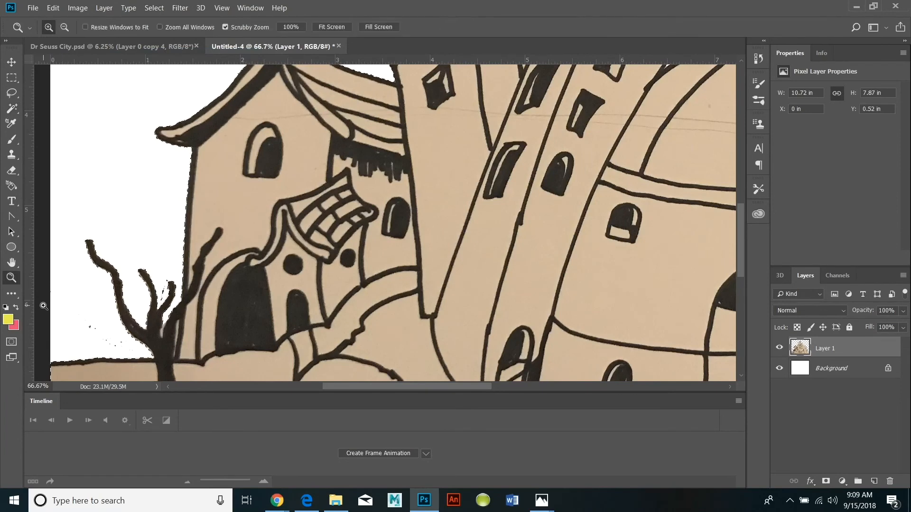
click(86, 298)
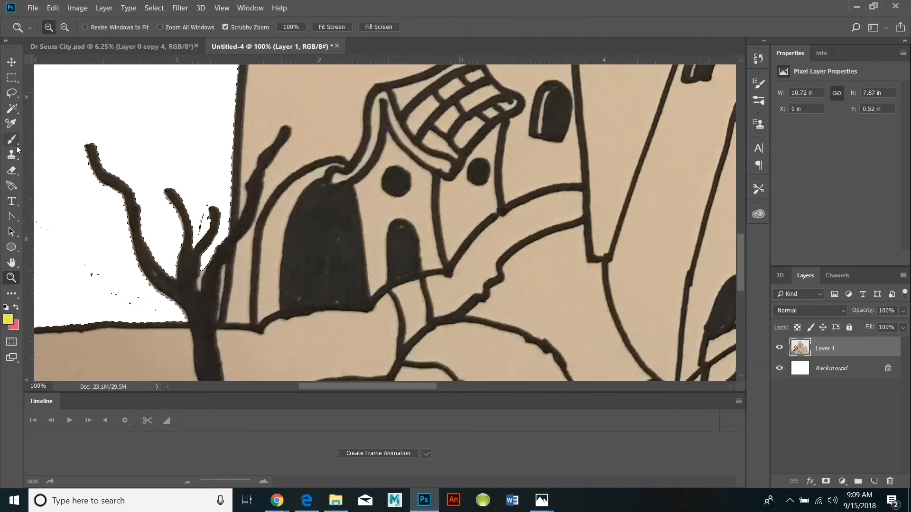
click(11, 169)
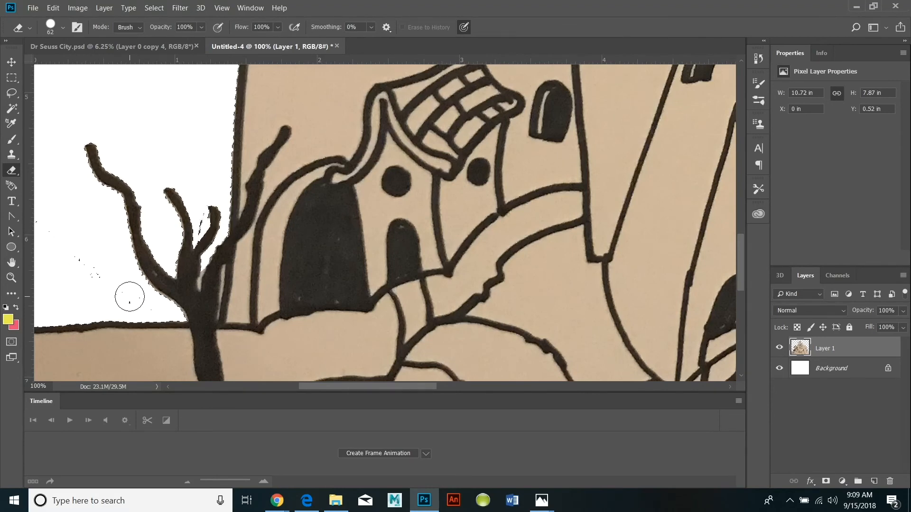
click(64, 27)
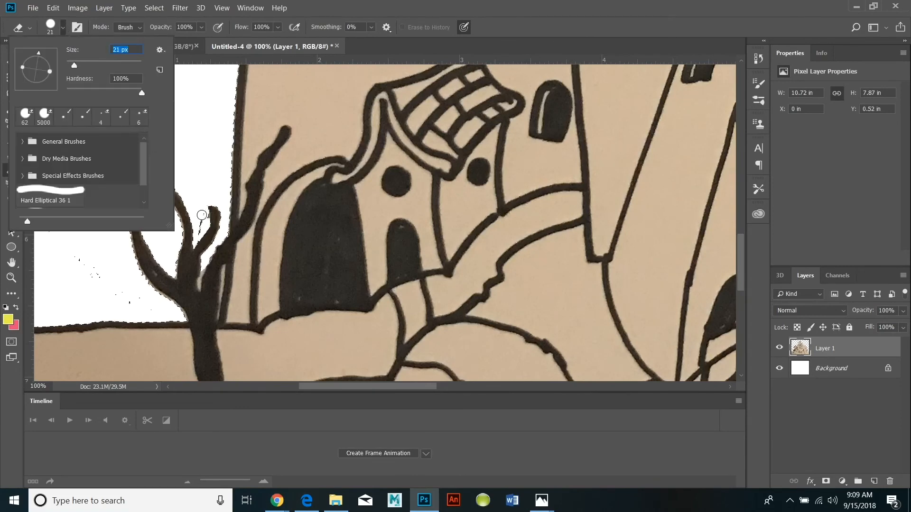
click(199, 219)
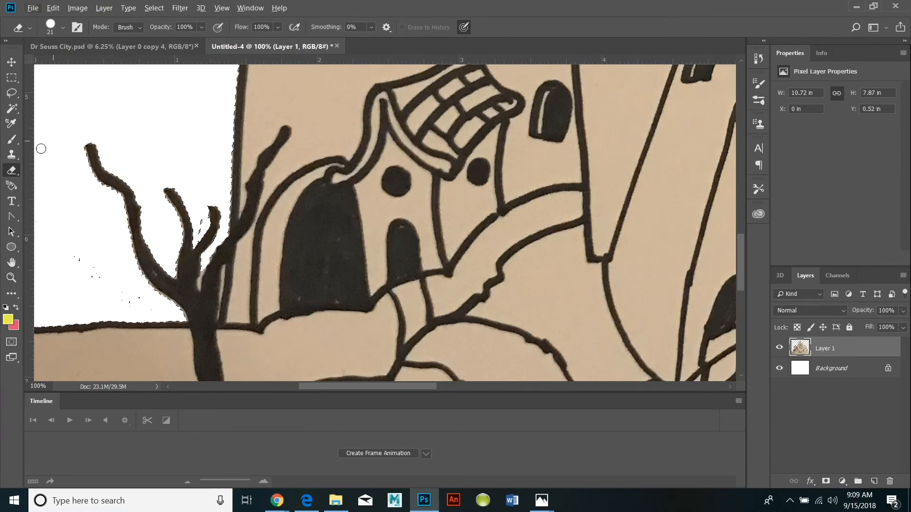
Select the drawing's black ink lines with Color Range set to Shadows, fuzziness 20% and range 65.
click(9, 279)
alt+click(93, 270)
alt+click(94, 271)
alt+click(94, 270)
alt+click(93, 270)
click(11, 262)
drag(601, 225, 463, 287)
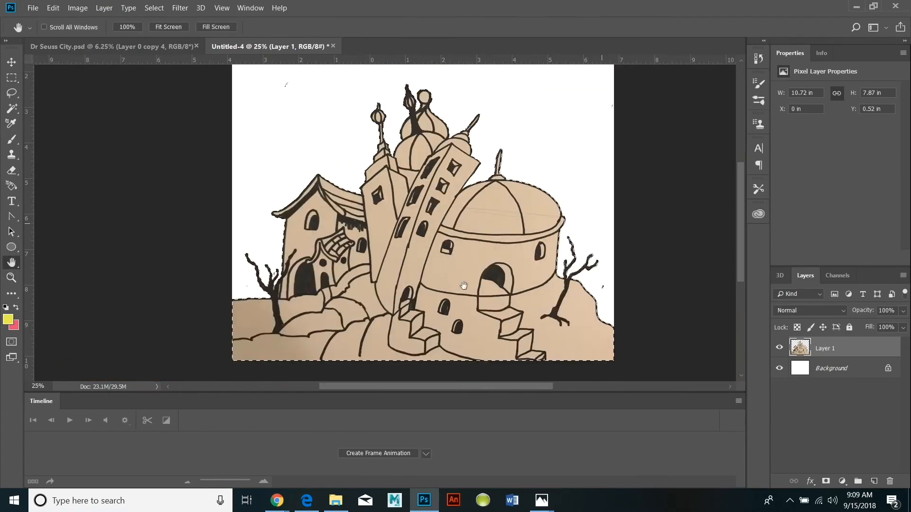
click(147, 8)
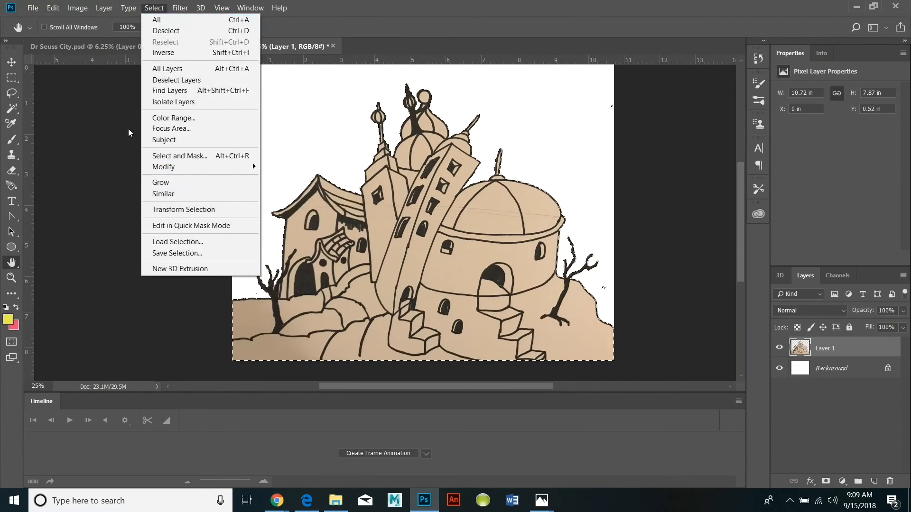
click(163, 119)
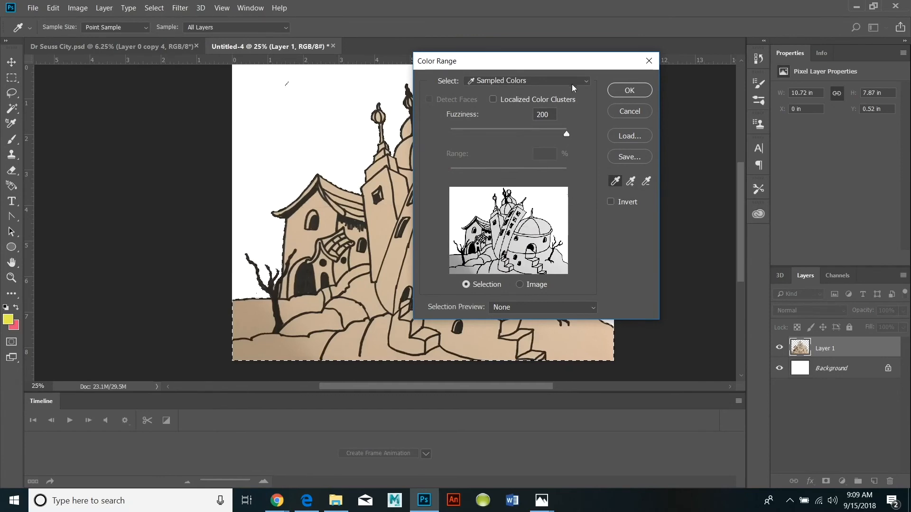
click(585, 84)
click(530, 209)
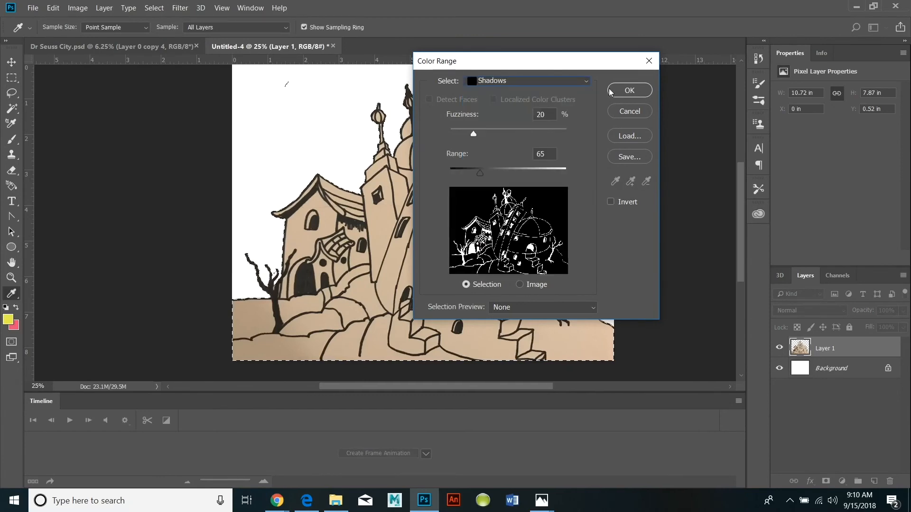
click(643, 91)
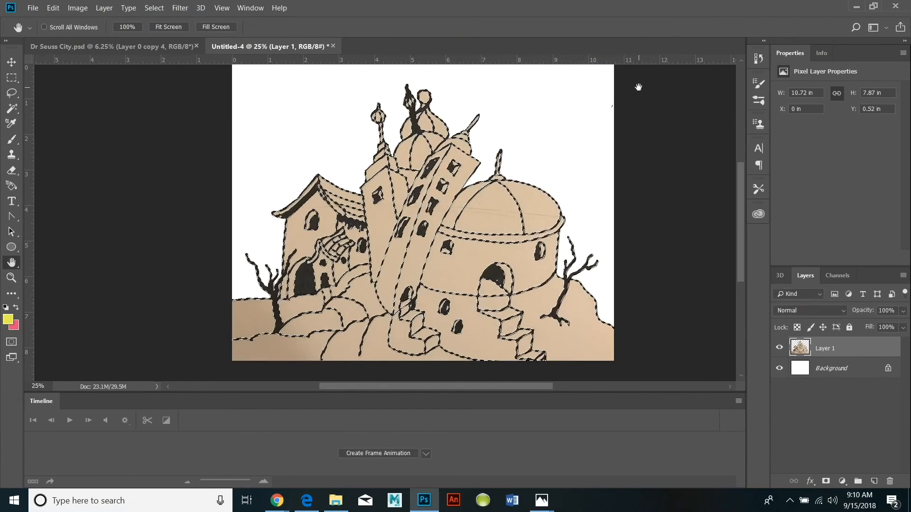
Cut the selected ink lines and paste them into a new document.
click(51, 8)
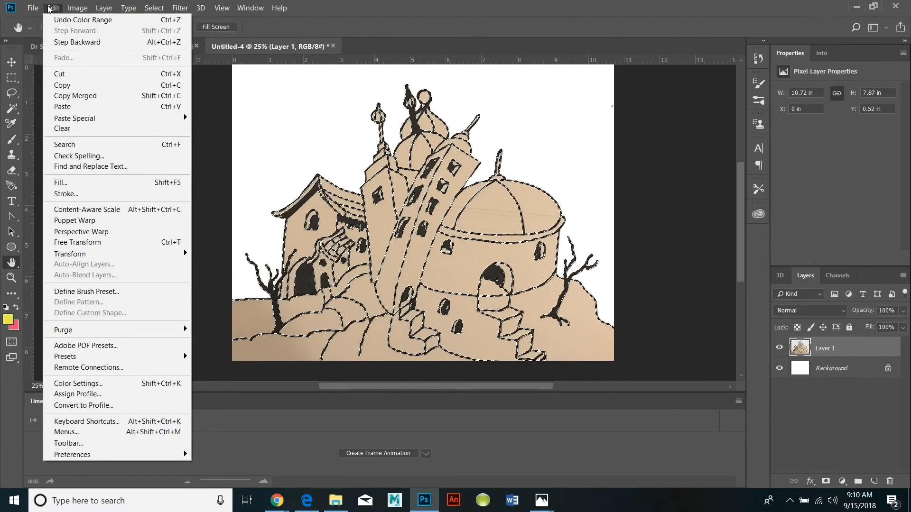
click(60, 75)
click(33, 7)
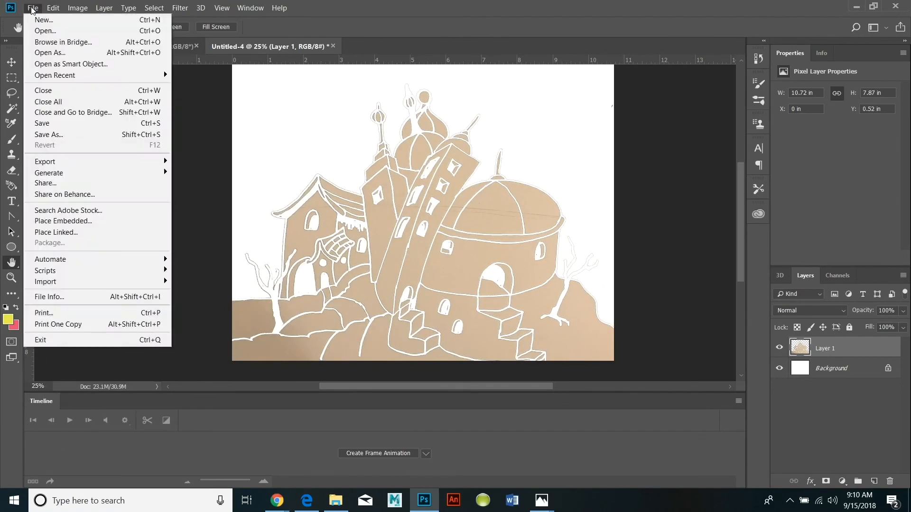
click(47, 19)
click(693, 437)
click(53, 7)
click(66, 106)
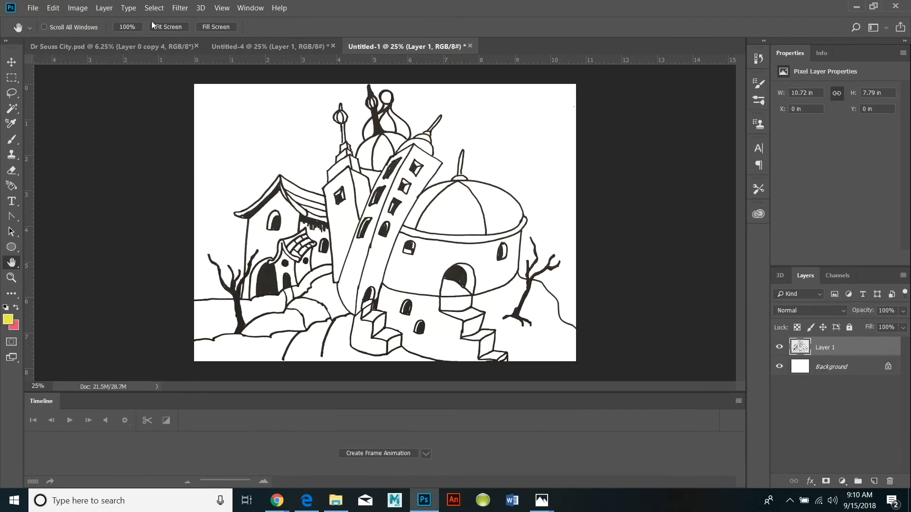
Flatten the line drawing and save it as a Photoshop file in a new Desktop folder named dr seuss.
click(104, 7)
click(133, 411)
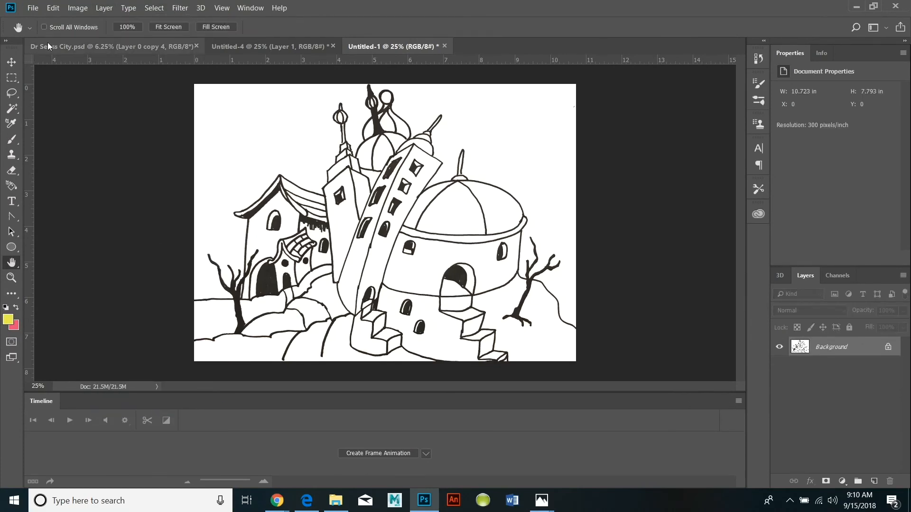
click(33, 8)
click(47, 113)
click(375, 29)
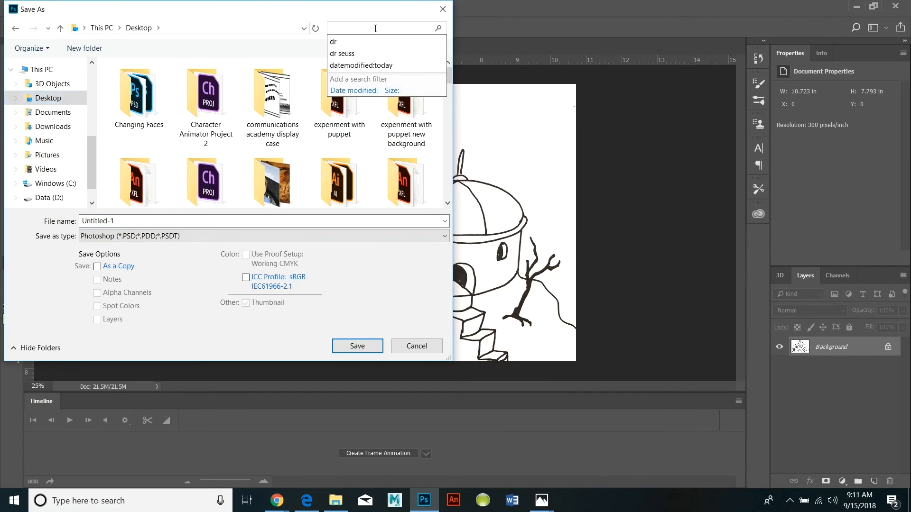
click(85, 48)
text(dr se)
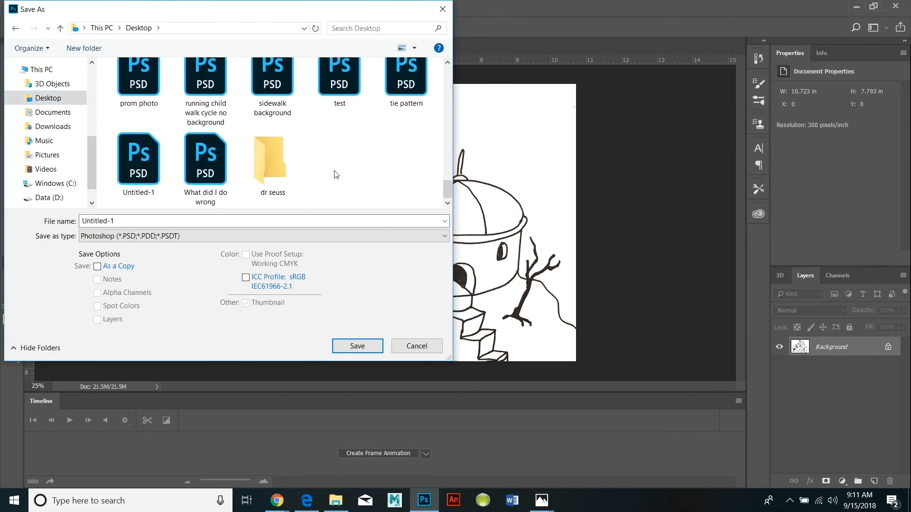
text(uss)
key(Return)
key(Return)
click(362, 346)
Save the flattened line drawing as the JPEG file Untitled-1.jpg.
click(33, 8)
click(97, 135)
click(445, 237)
click(202, 336)
key(Return)
click(522, 112)
Convert the locked Background of Untitled-1.jpg into a regular layer named Layer 0.
click(104, 7)
mouse_move(157, 20)
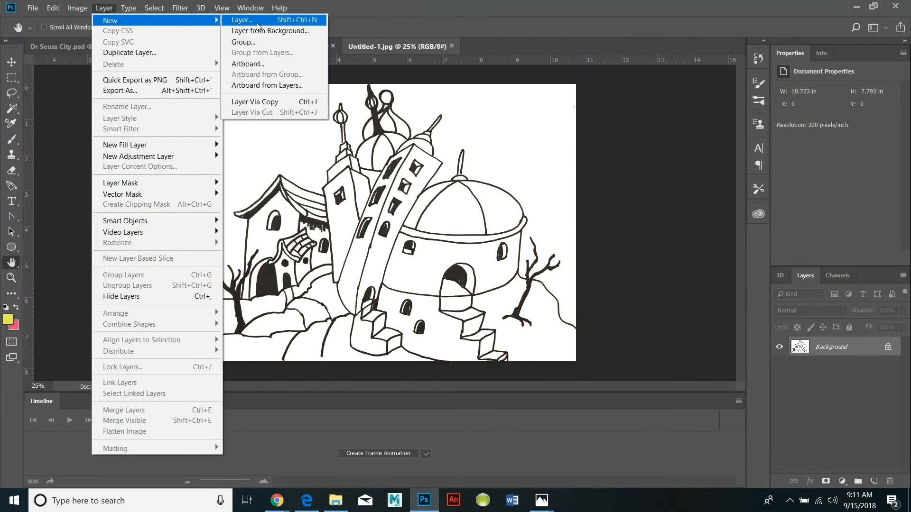
click(261, 31)
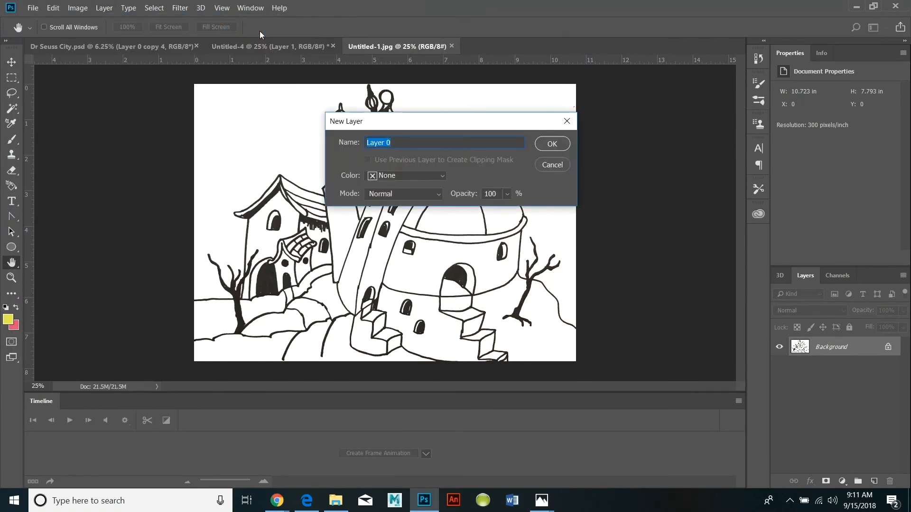
click(553, 143)
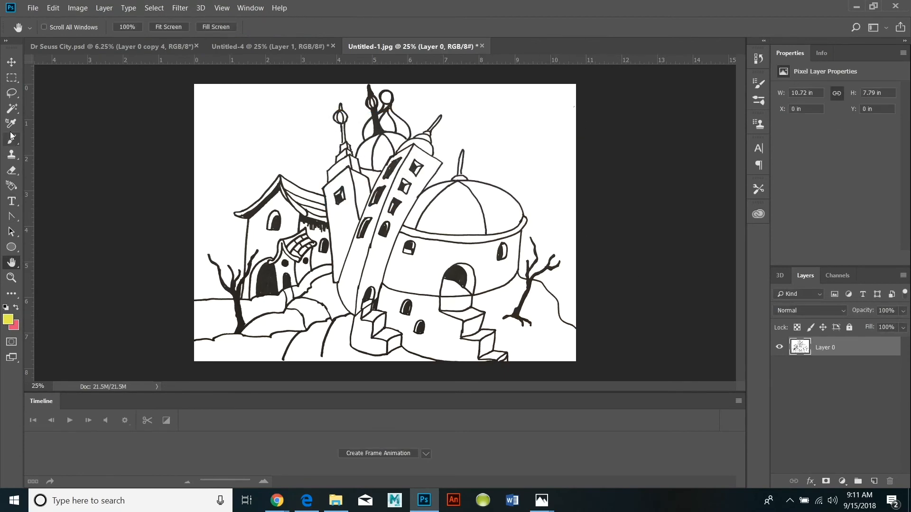
Select the white sky around the city with the Magic Wand at tolerance 32 and cut it away.
click(11, 109)
click(285, 153)
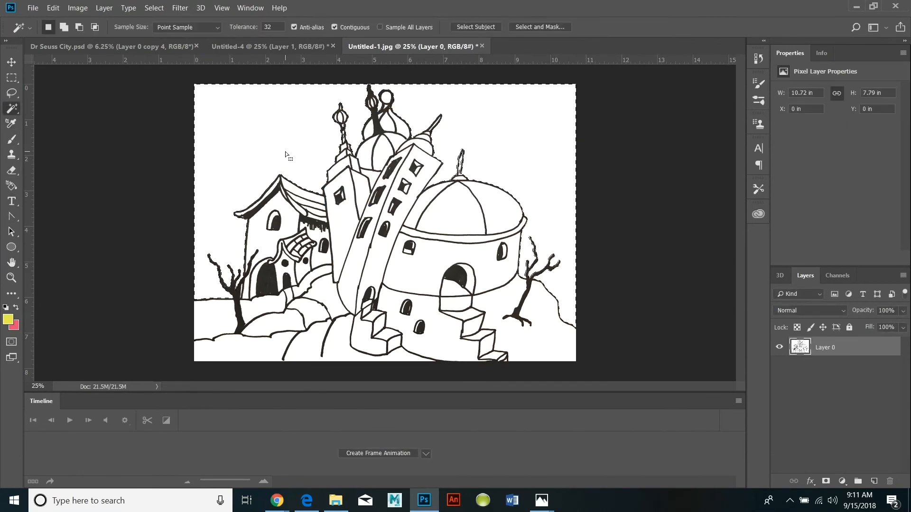
click(53, 8)
click(72, 72)
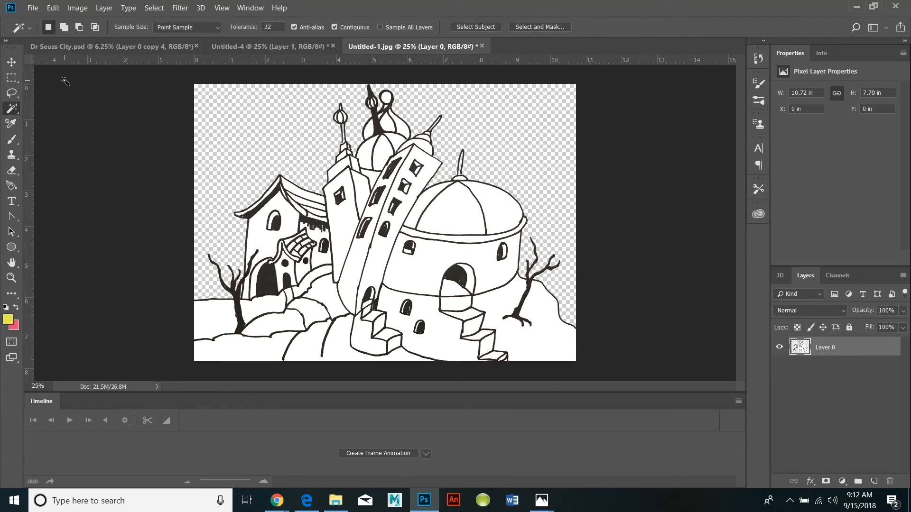
Enlarge the canvas to 20 inches wide and 15 inches high.
click(72, 8)
click(100, 102)
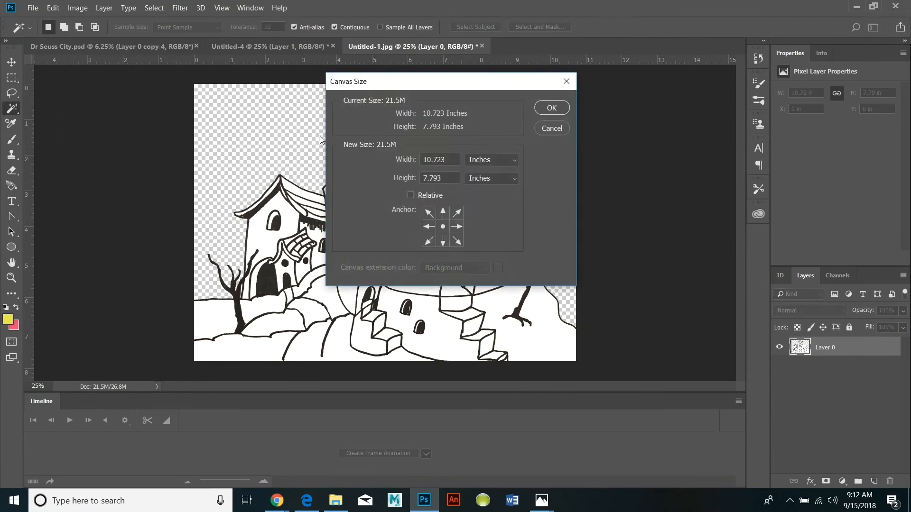
text(2015)
click(548, 112)
Move the city drawing into the lower-left corner of the enlarged canvas.
click(11, 278)
alt+click(204, 254)
alt+click(204, 227)
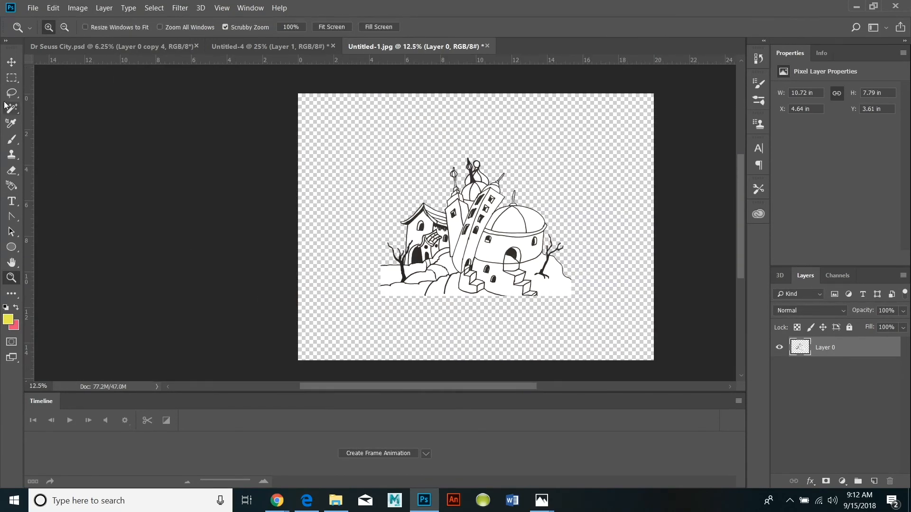
click(12, 62)
drag(457, 262, 374, 326)
Duplicate the city layer and place a horizontally flipped copy beside the original in the lower-right of the canvas.
click(104, 8)
click(124, 52)
key(Return)
click(53, 8)
mouse_move(119, 254)
click(252, 379)
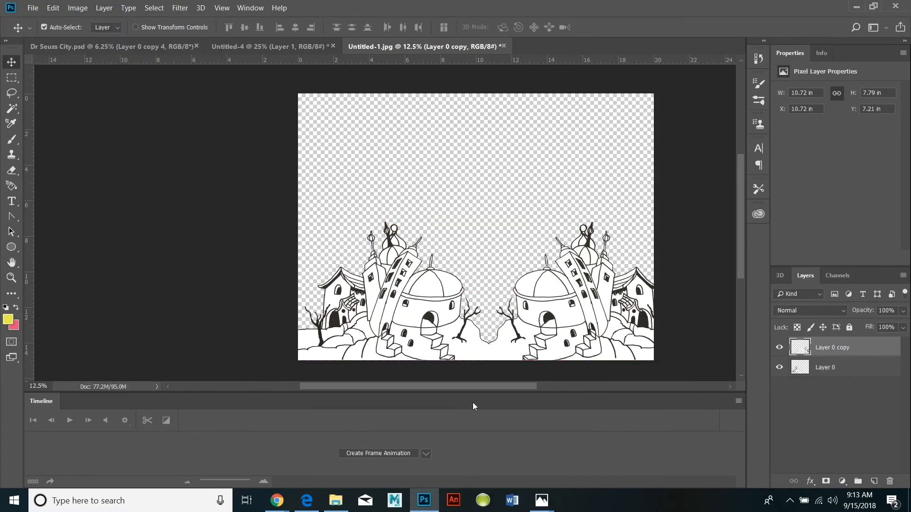
Widen the canvas to 25 inches, keeping the 15 inch height and centred anchor.
click(78, 8)
click(81, 99)
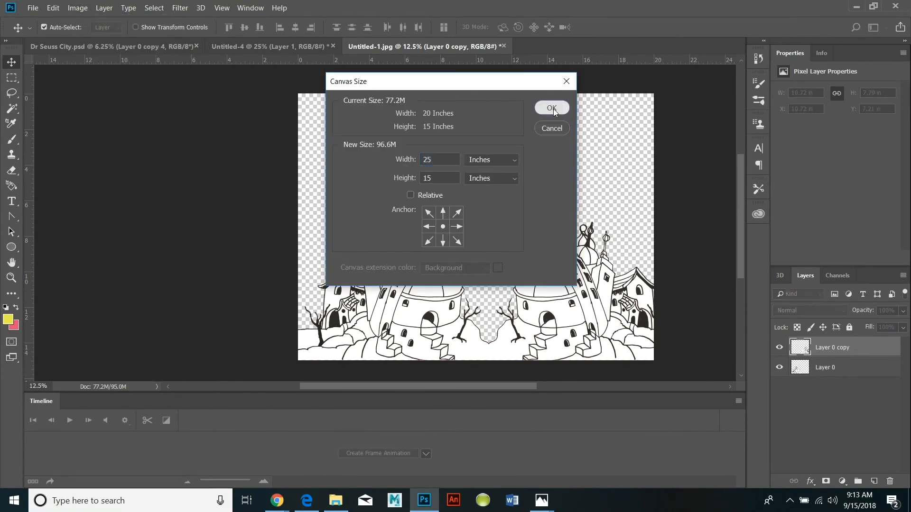
click(551, 108)
Crop the canvas to a rectangular marquee about 21.35 inches wide around the two mirrored cities.
key(m)
drag(207, 355, 587, 91)
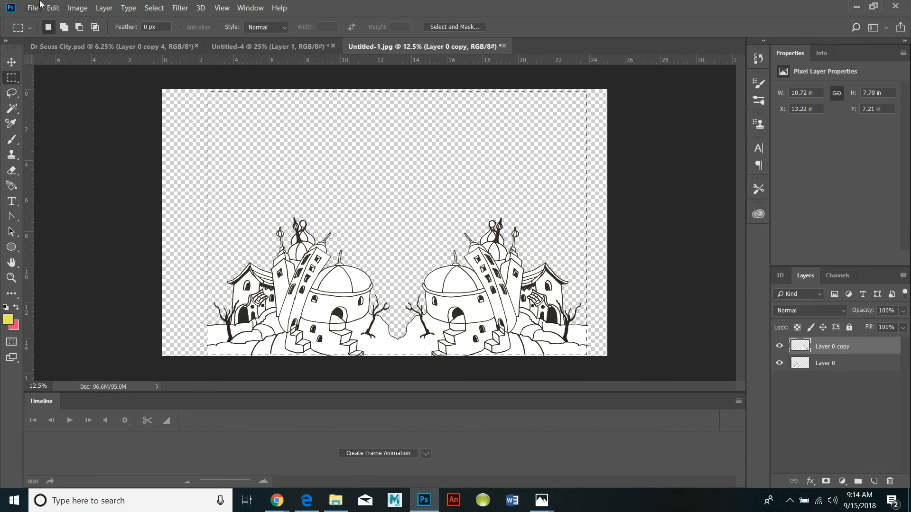
click(77, 8)
click(91, 122)
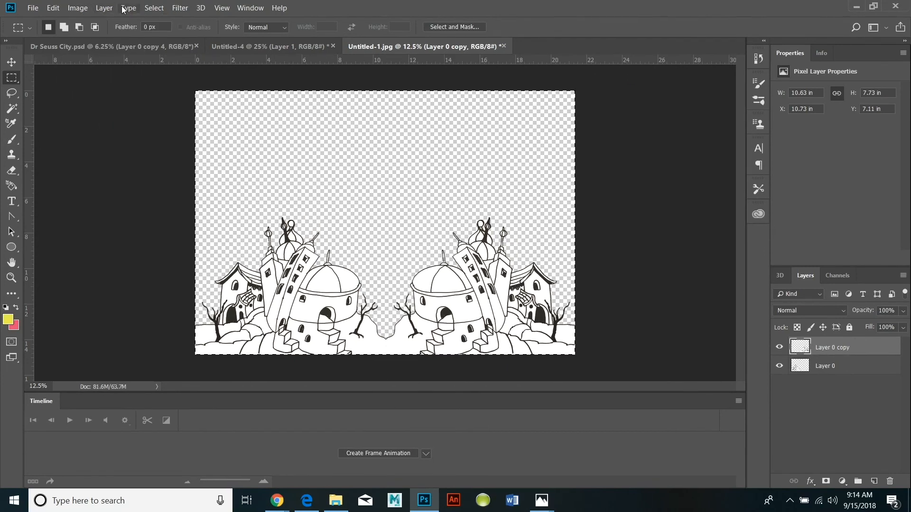
Merge the two mirrored city layers into one and duplicate the merged layer.
click(116, 8)
click(124, 409)
click(115, 9)
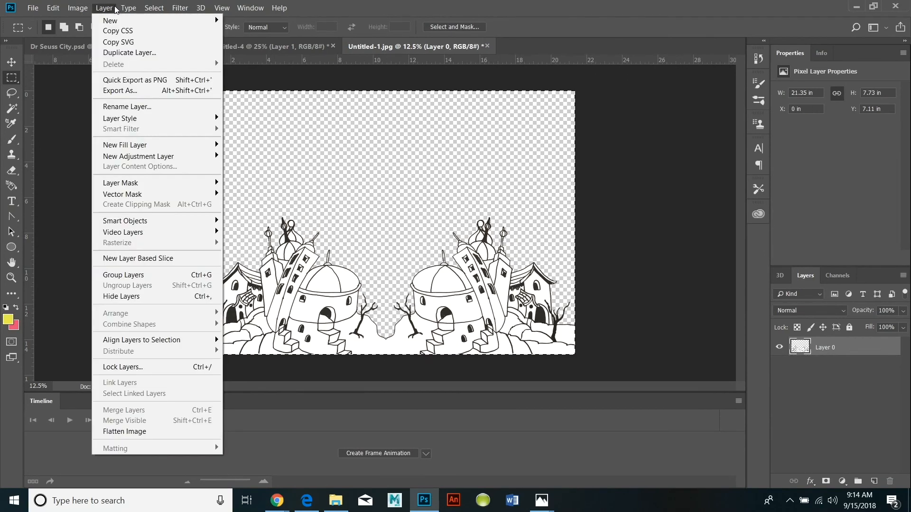
click(130, 53)
click(552, 136)
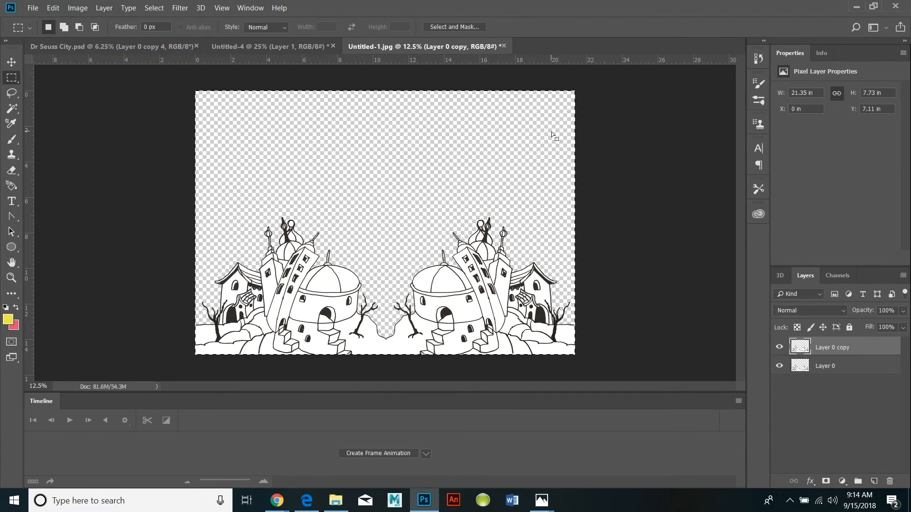
Hide Layer 0 copy and scale the cities on Layer 0 down to about 10.67 inches wide.
click(779, 347)
click(53, 9)
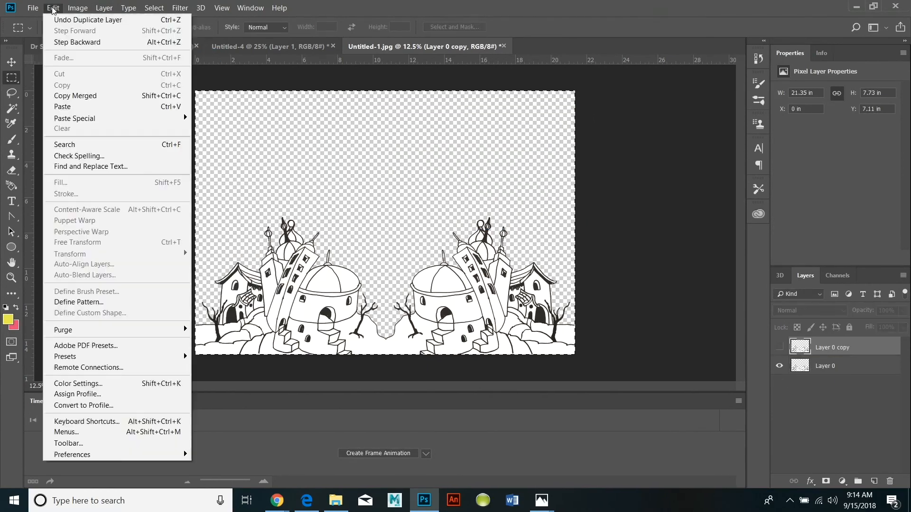
click(825, 365)
click(54, 10)
mouse_move(138, 259)
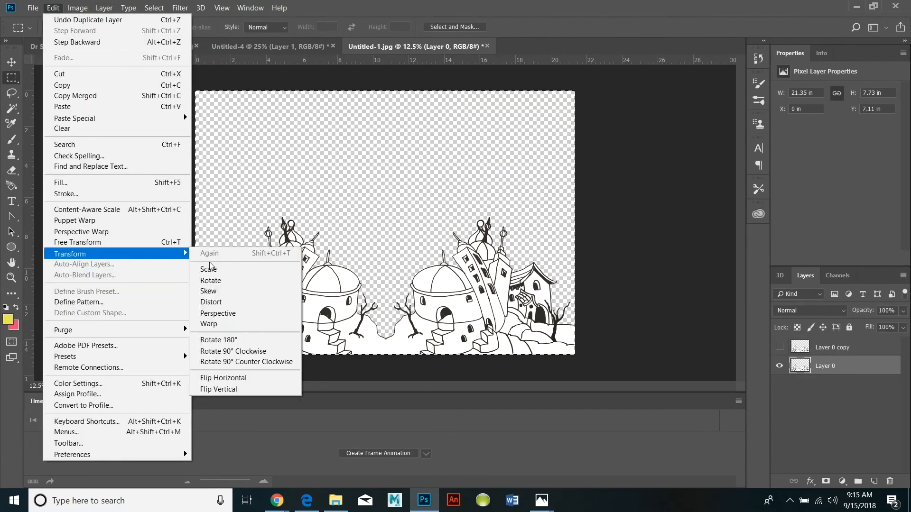
click(223, 270)
drag(575, 355, 384, 256)
click(11, 62)
key(Return)
Duplicate the reduced city row and place a horizontally flipped copy directly to its right, filling the canvas width.
click(104, 8)
click(127, 53)
key(Return)
click(53, 8)
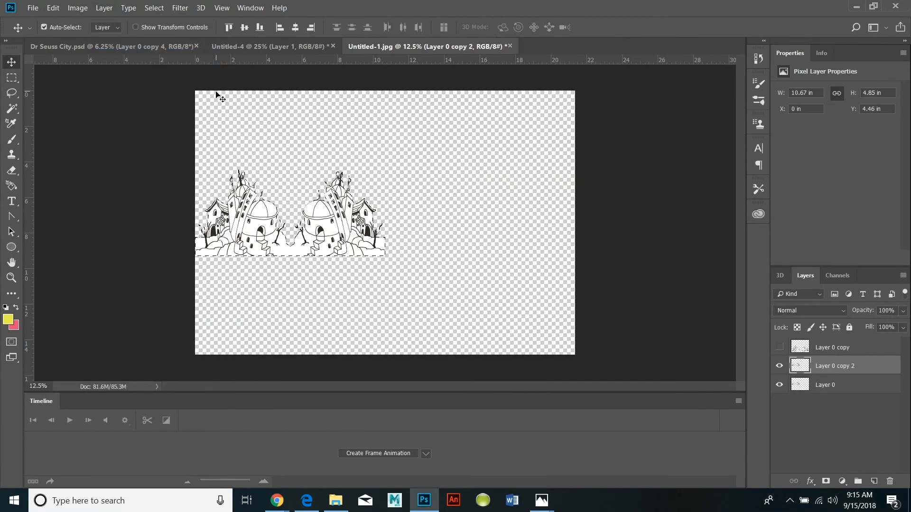
mouse_move(101, 258)
click(219, 375)
drag(259, 234, 449, 236)
Merge the two reduced rows and, with Layer 0 copy shown, move them down behind the large cities to about Y 9.33 in.
click(104, 8)
click(155, 408)
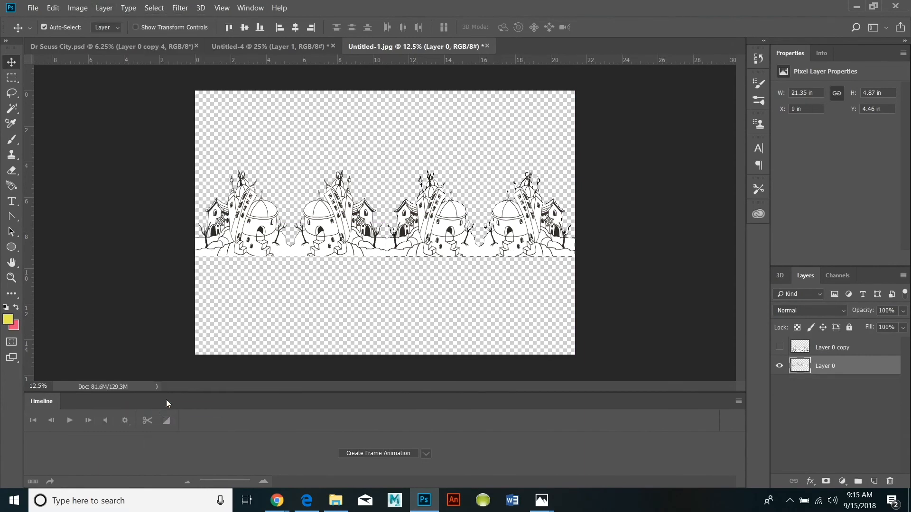
click(779, 347)
drag(378, 240, 372, 326)
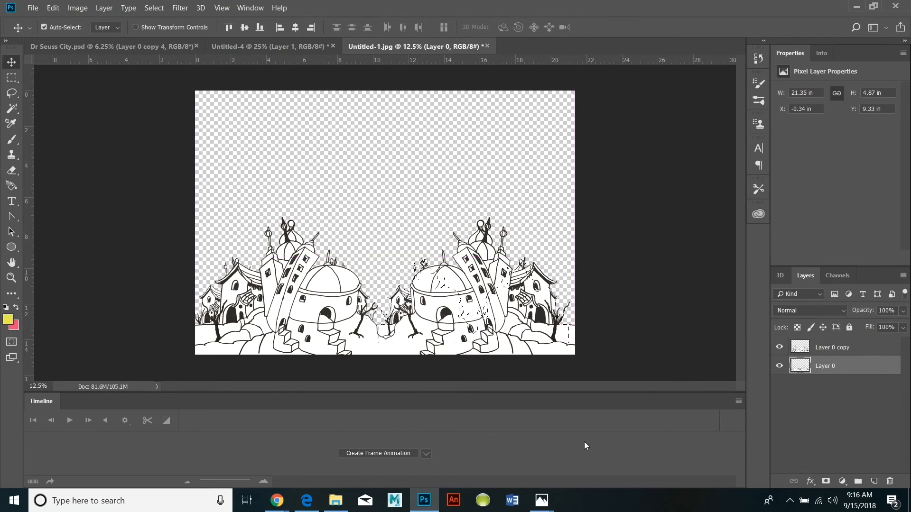
Hide the large city layer, clear the leftover selection and select the whole canvas.
click(778, 347)
click(154, 8)
click(164, 31)
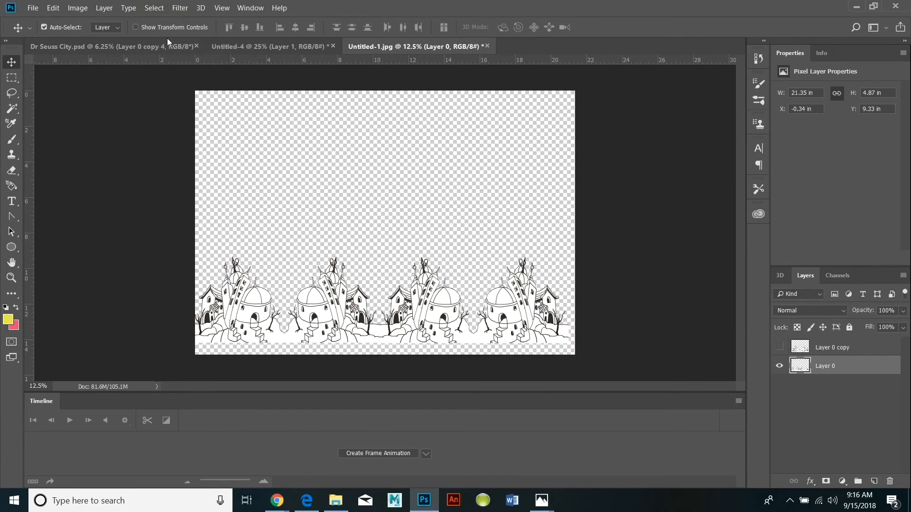
click(156, 9)
click(163, 20)
click(53, 8)
click(281, 124)
Duplicate the four-city row, hide the duplicate and make Layer 0 the active layer.
click(103, 8)
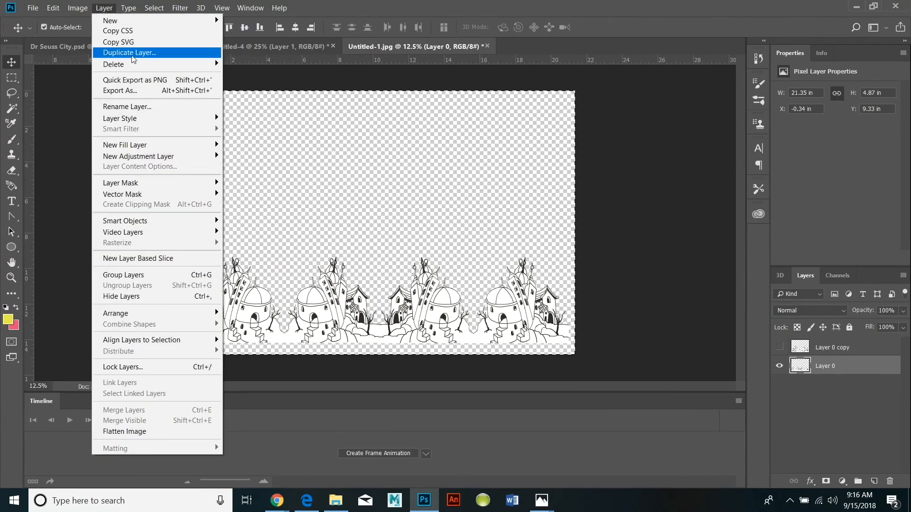
click(131, 53)
click(544, 125)
click(779, 366)
click(800, 385)
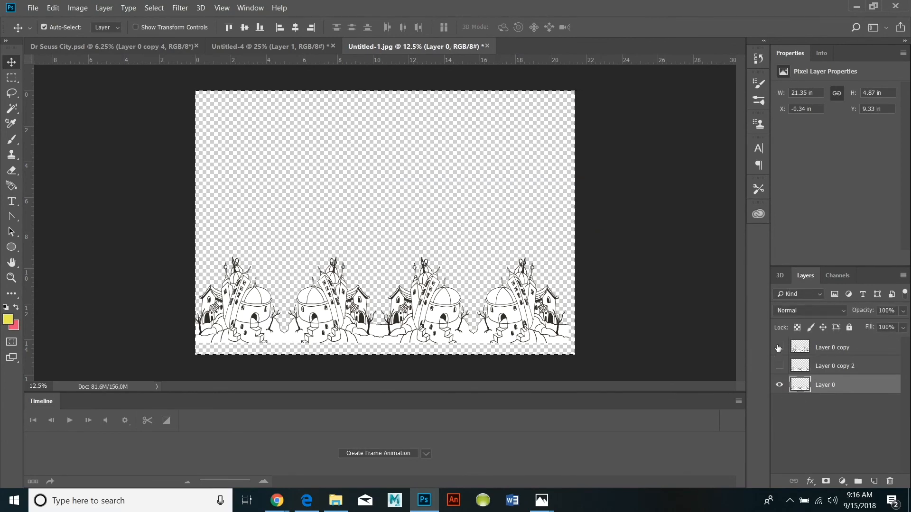
Scale the four-city row on Layer 0 down to about half the canvas width.
click(53, 8)
mouse_move(71, 254)
click(229, 262)
drag(574, 354, 390, 263)
key(Return)
Duplicate the smallest city row and place a horizontally flipped copy against its right end.
click(103, 8)
click(136, 55)
key(Return)
click(54, 8)
mouse_move(71, 254)
click(229, 378)
drag(281, 239, 468, 240)
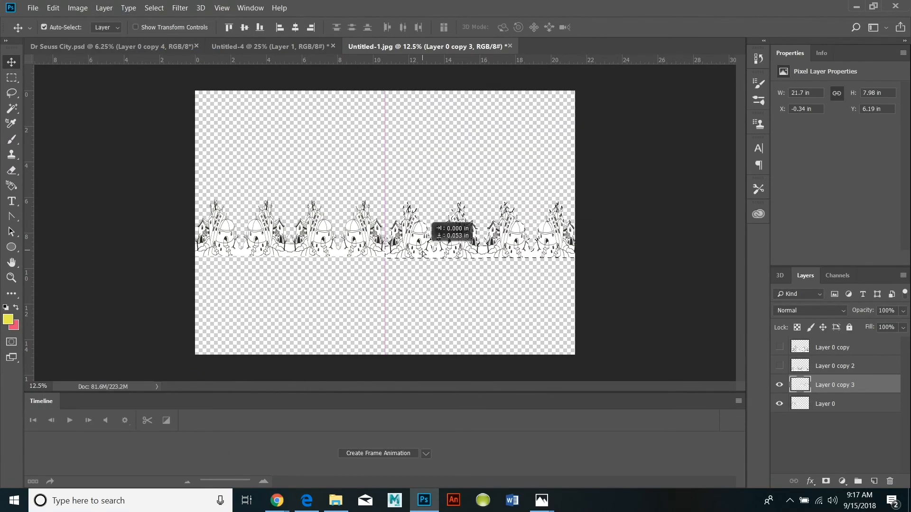
Merge the smallest rows and, with Layer 0 copy 2 shown, move them down behind the middle row to about Y 10.15 in.
click(104, 8)
click(161, 472)
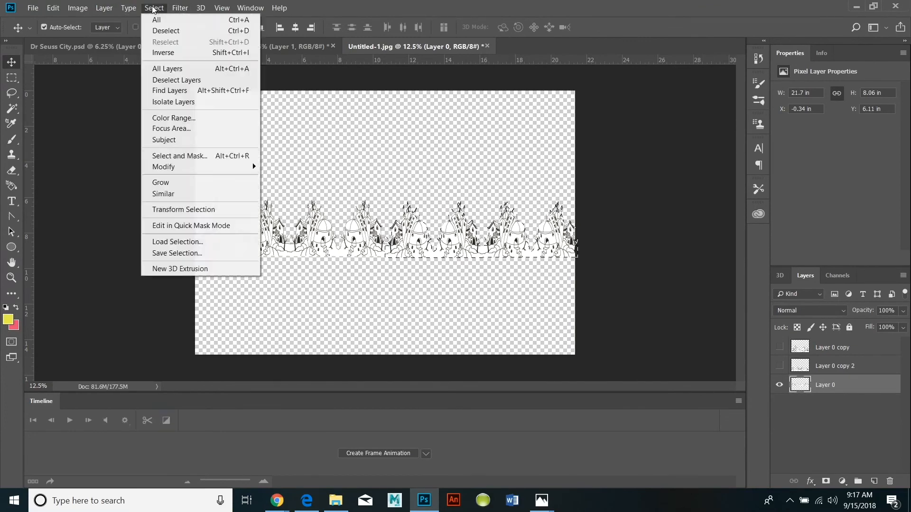
click(779, 367)
drag(370, 252, 374, 305)
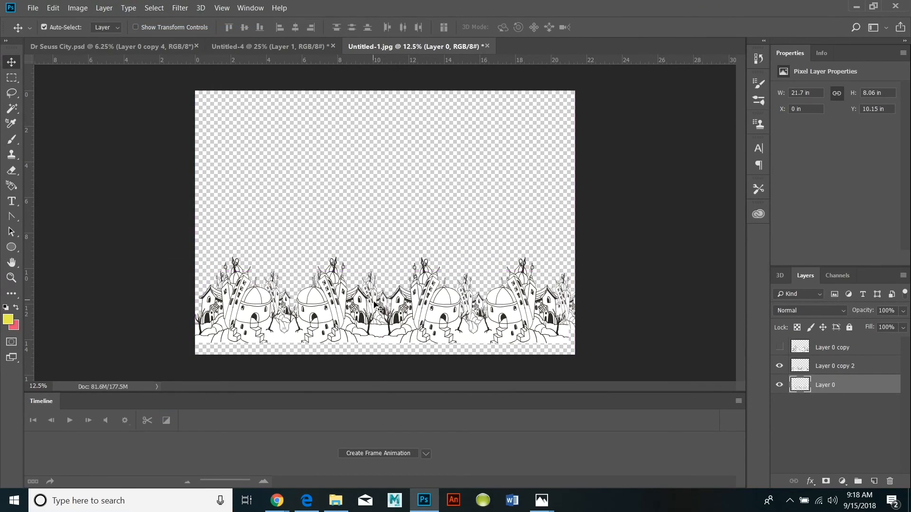
Show only the large-city layer, Layer 0 copy, and make it active.
click(779, 348)
drag(780, 388, 773, 352)
click(859, 347)
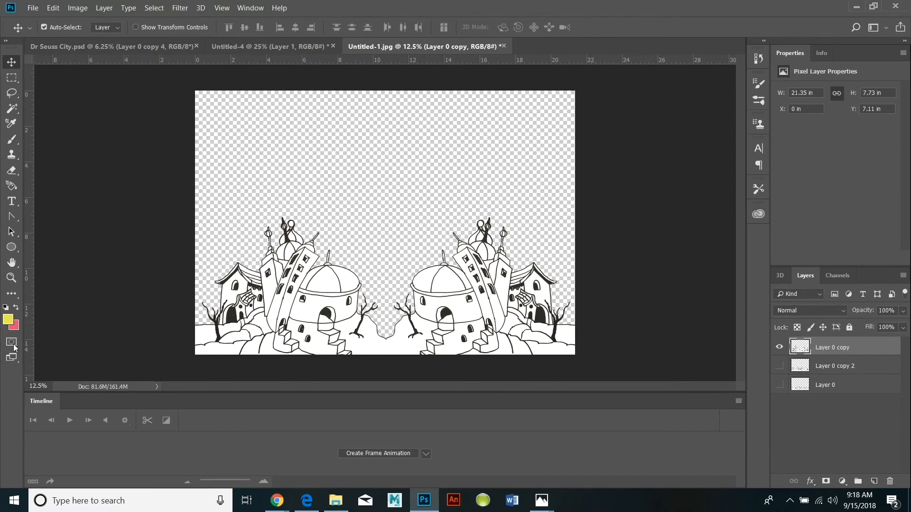
Select the white sections of both large domes with the Magic Wand.
click(12, 108)
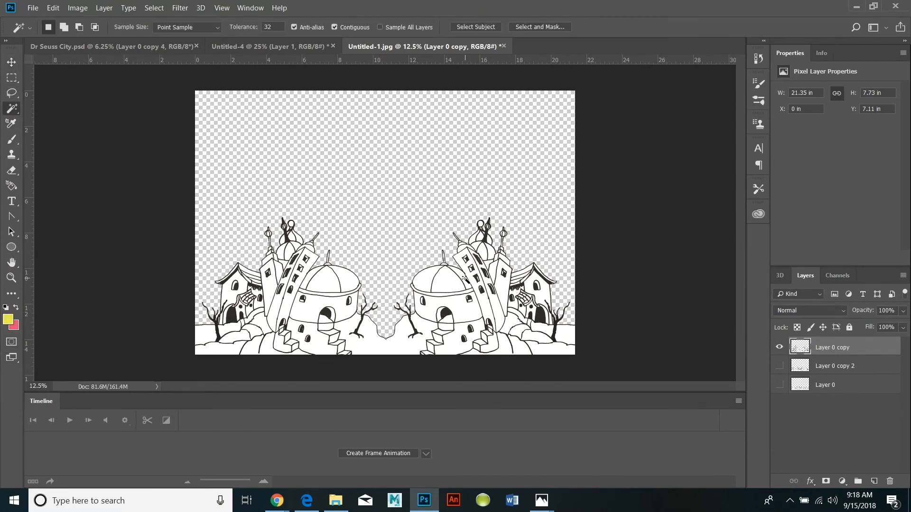
shift+click(451, 286)
shift+click(425, 282)
shift+click(348, 281)
shift+click(312, 278)
Fill the selected dome sections with a vertical linear gradient from yellow to pink using the Gradient tool, and deselect them.
key(z)
click(368, 287)
click(354, 287)
scroll(183, 341, down, 2)
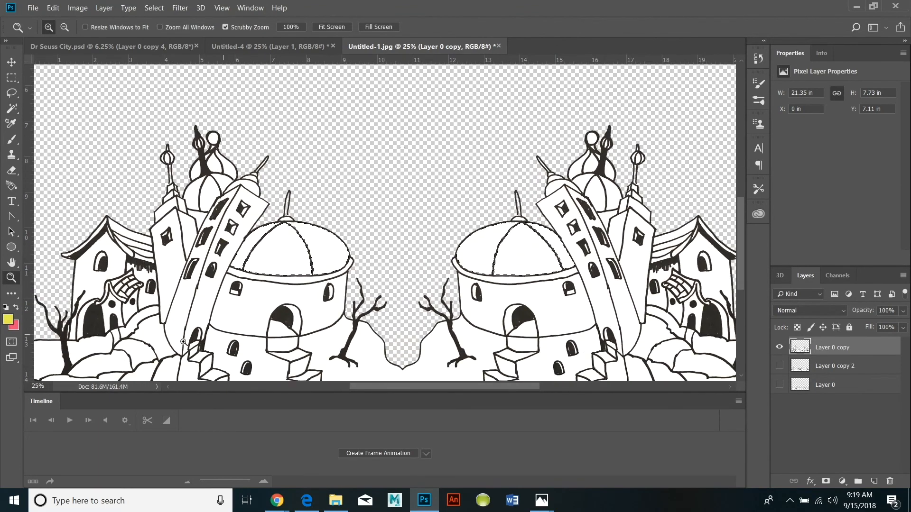
click(13, 294)
right_click(14, 295)
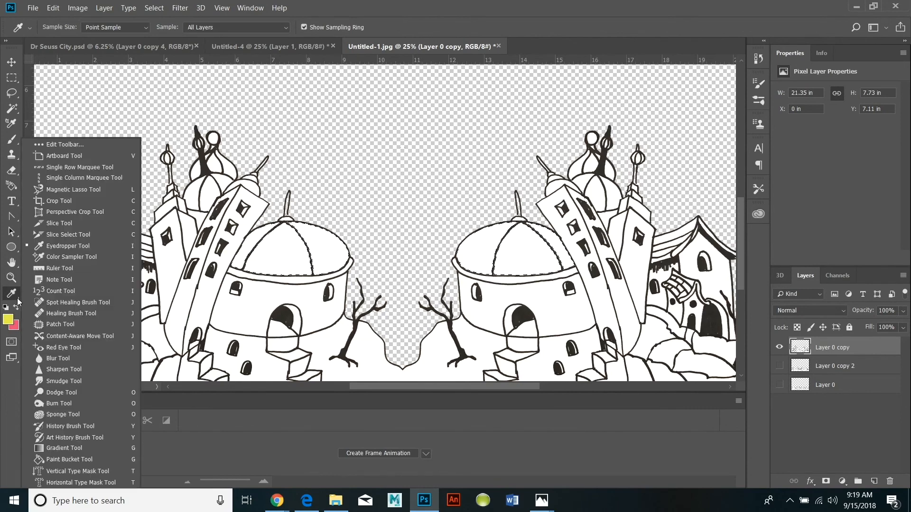
click(59, 448)
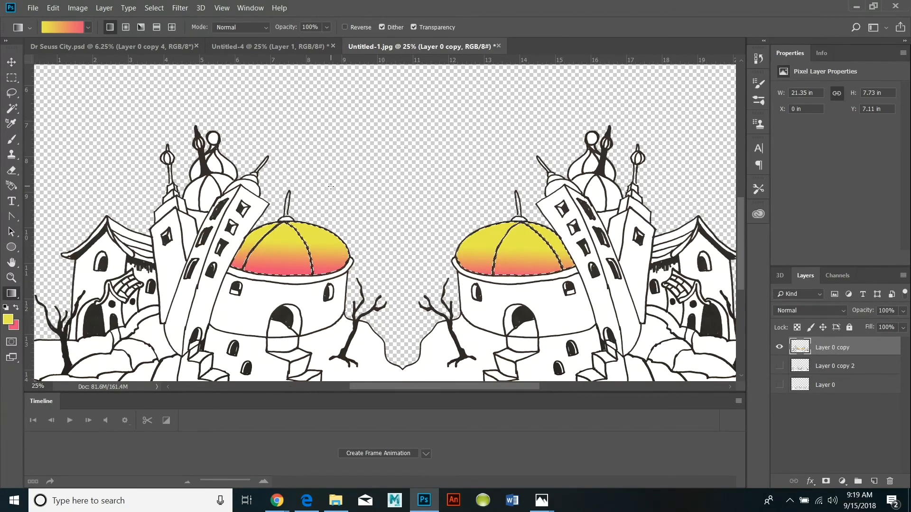
drag(409, 148, 355, 250)
drag(311, 197, 317, 280)
drag(301, 237, 315, 276)
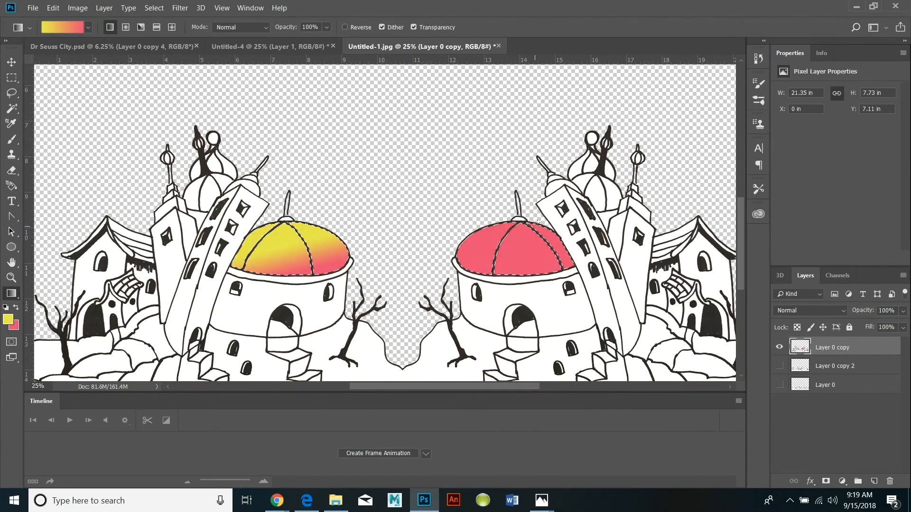
drag(488, 261, 488, 263)
drag(488, 216, 488, 281)
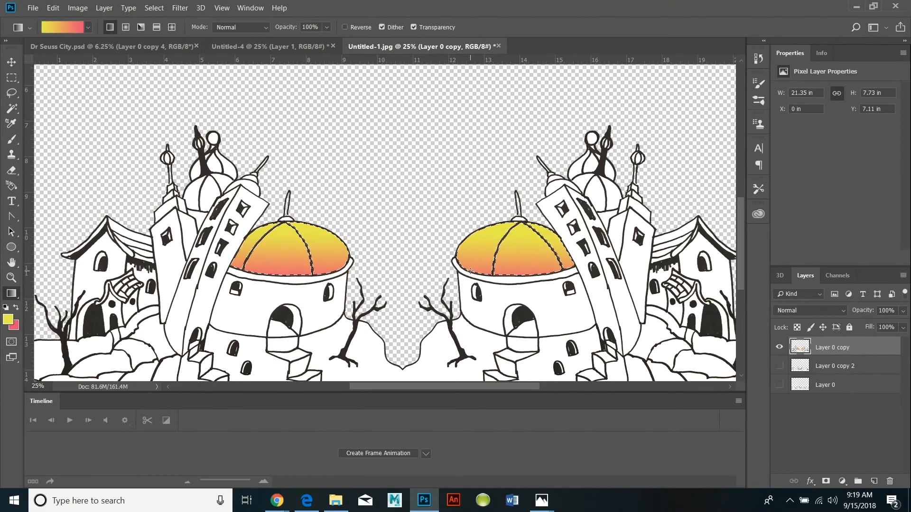
scroll(470, 270, down, 3)
click(154, 7)
click(166, 31)
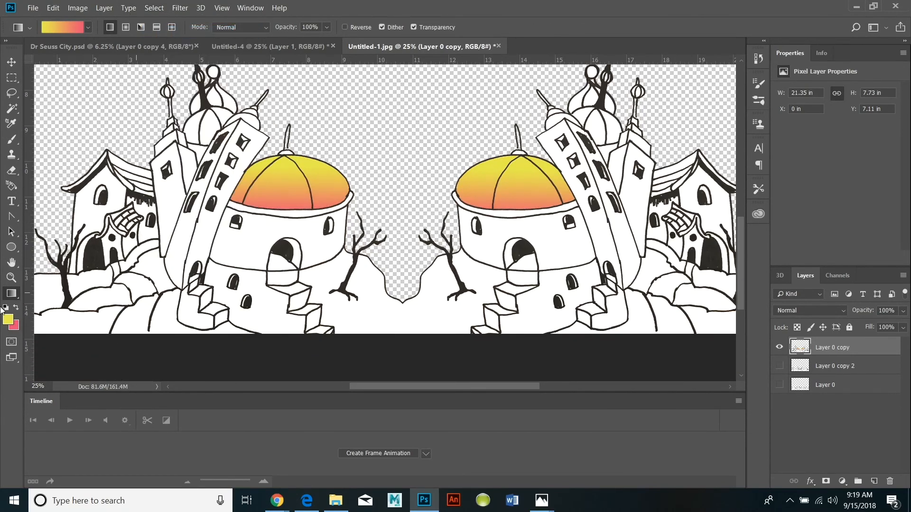
Set the foreground color to blue-violet 6d4ce9 and the background color to near-white fcfbfb.
click(7, 319)
click(564, 242)
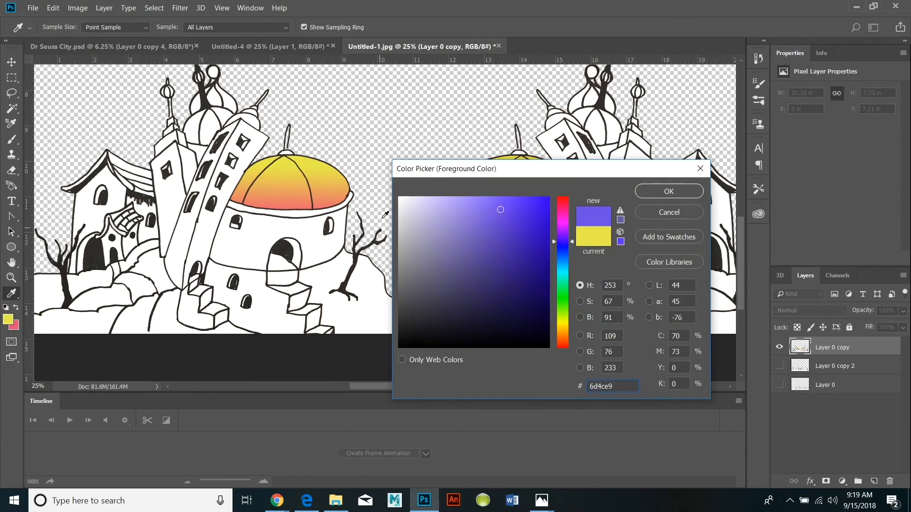
click(683, 192)
click(14, 327)
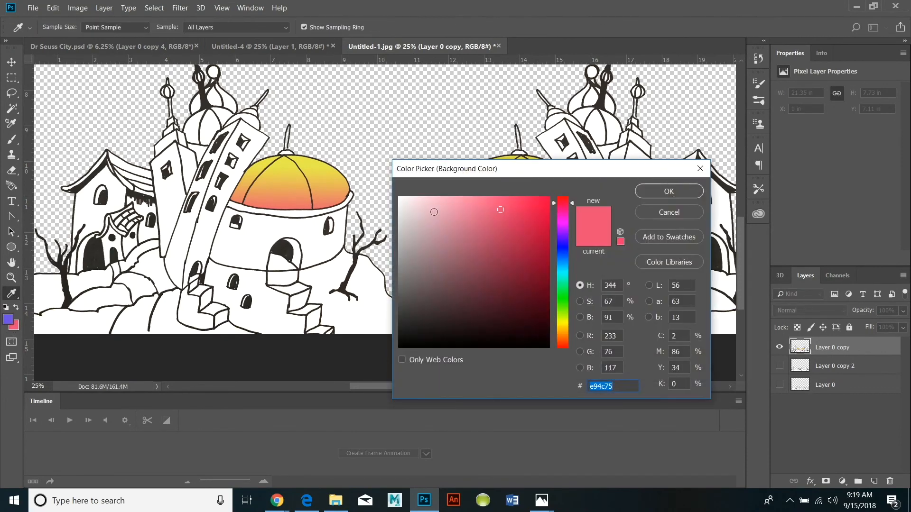
click(399, 199)
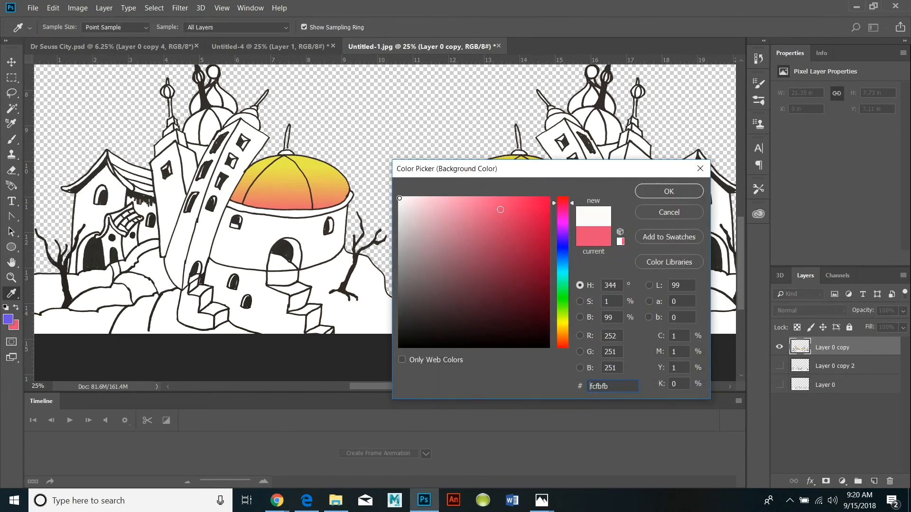
click(656, 192)
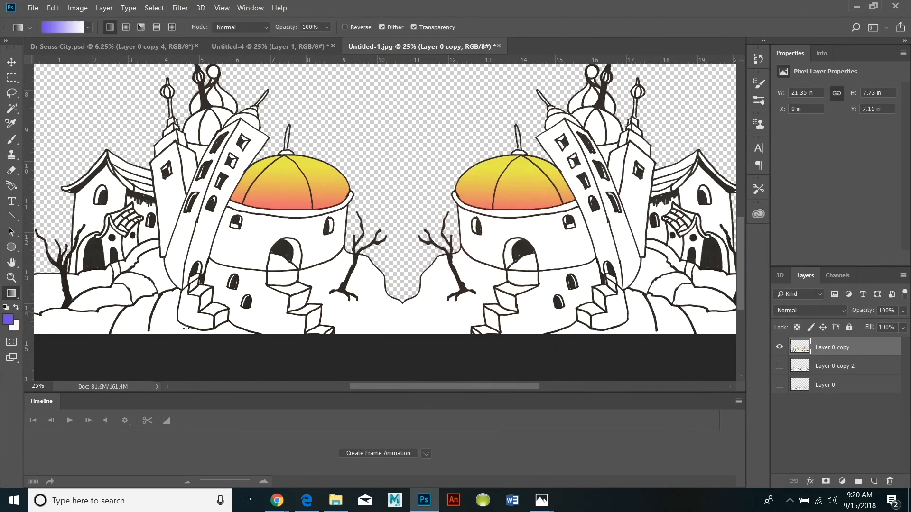
Select the walls below both domes and fill them with a vertical gradient from near-white down to blue-violet, finishing with nothing selected.
click(11, 109)
click(339, 242)
shift+click(555, 243)
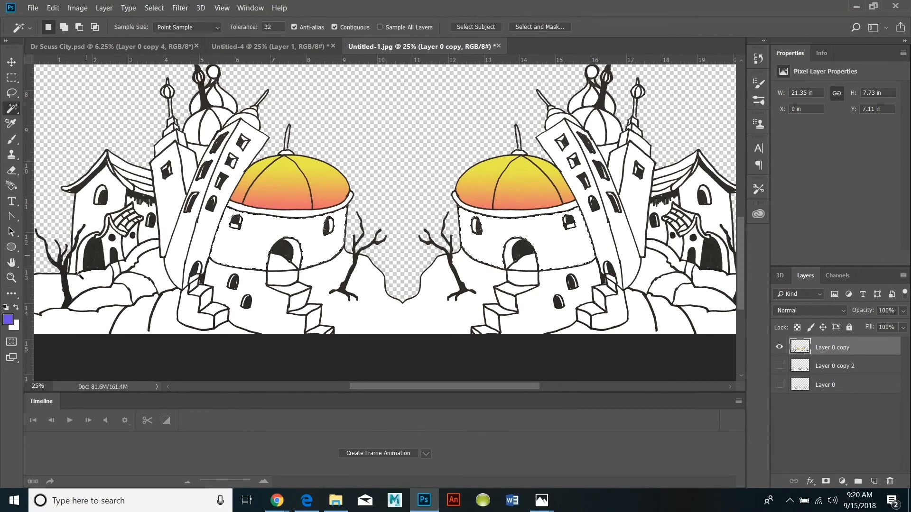
click(11, 294)
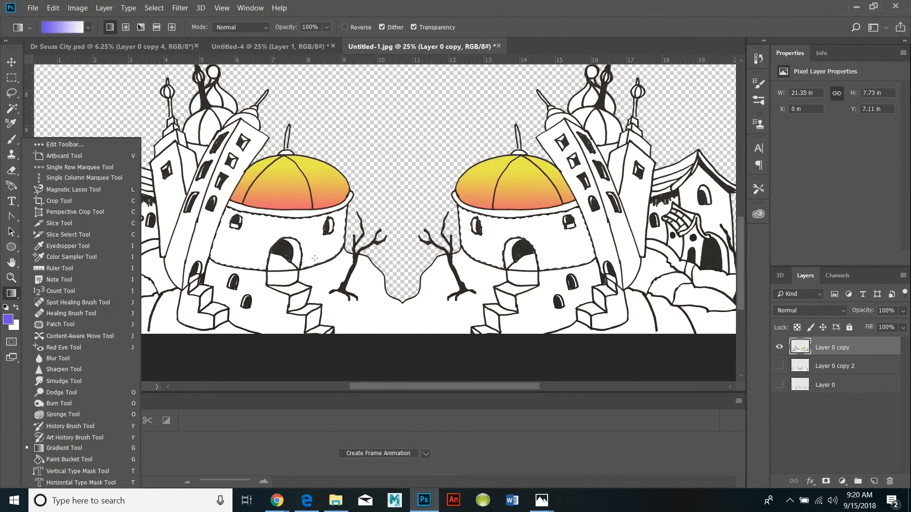
drag(332, 152, 265, 181)
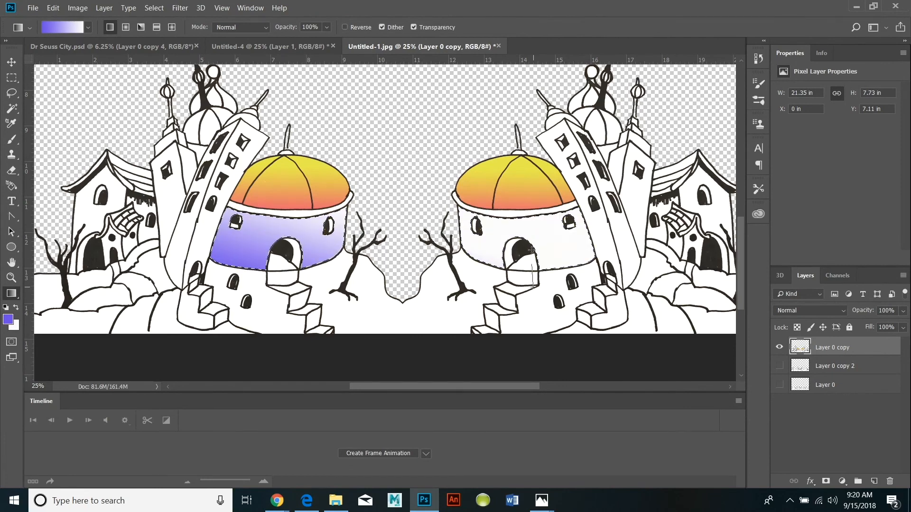
drag(341, 272, 342, 213)
click(154, 8)
click(159, 31)
Set the foreground color to bright red.
click(8, 319)
click(563, 202)
click(538, 201)
click(668, 192)
drag(286, 206, 286, 217)
click(53, 8)
click(55, 20)
Select the rim beneath the right dome with the Magic Wand and apply a vertical red-to-white gradient to it.
click(12, 109)
click(286, 213)
click(514, 213)
click(12, 294)
drag(285, 171, 285, 233)
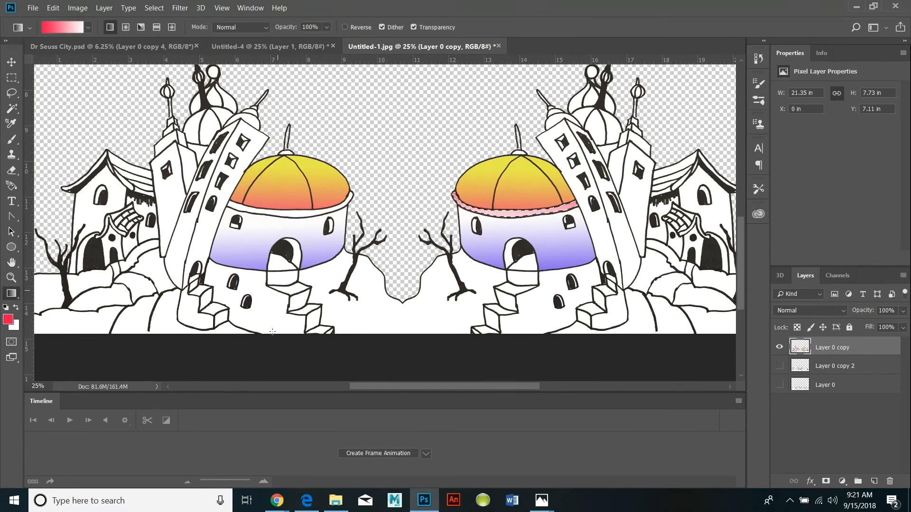
Add the left dome's rim to the selection, fill both rims with solid red, and deselect them.
click(12, 109)
shift+click(279, 214)
click(11, 293)
drag(393, 184, 398, 246)
key(alt+BackSpace)
click(154, 8)
click(156, 30)
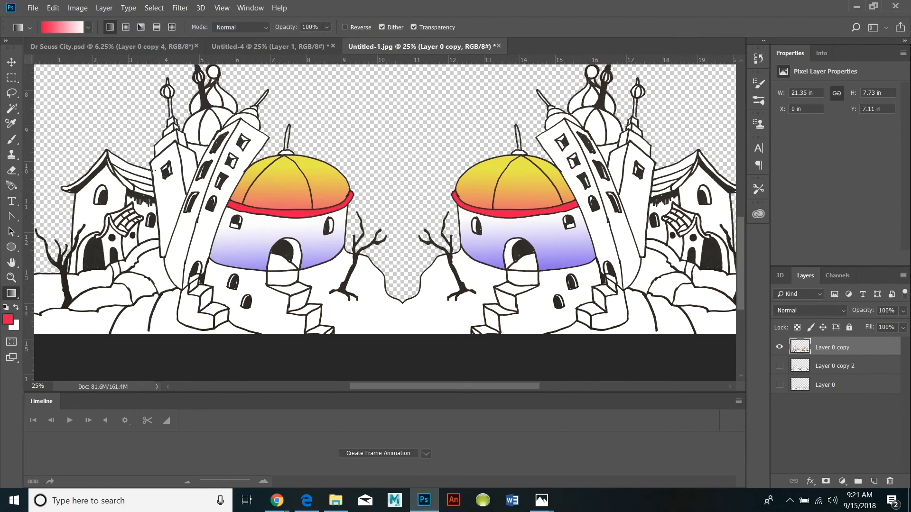
Select the white roof strips and eaves of the left house with the Magic Wand.
click(13, 110)
key(ctrl+space)
ctrl+click(65, 202)
click(188, 132)
shift+click(204, 151)
shift+click(216, 167)
shift+click(217, 184)
shift+click(127, 132)
shift+click(170, 143)
Fill the selected roof sections with a vertical gradient from white at the ridge to red at the eaves, and deselect them.
click(11, 294)
drag(114, 94, 109, 142)
drag(111, 193, 113, 103)
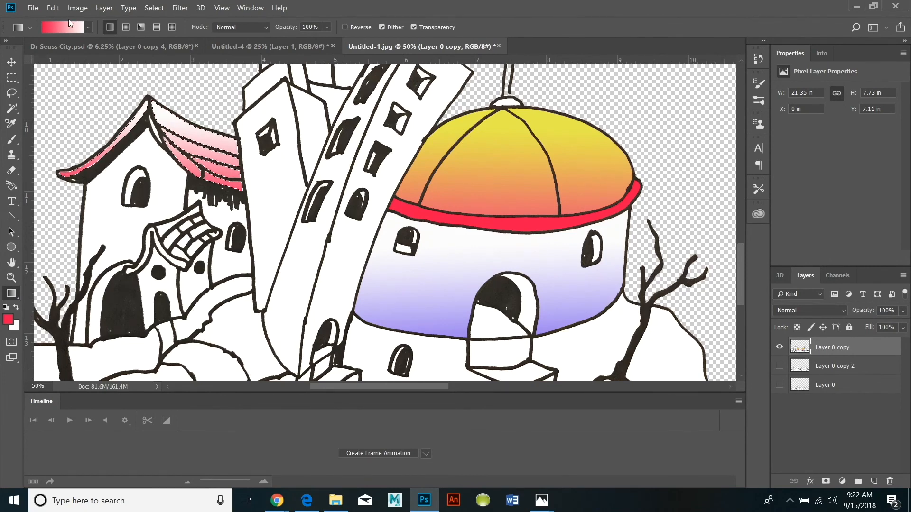
click(12, 278)
alt+click(147, 271)
alt+click(147, 271)
alt+click(147, 271)
key(ctrl+d)
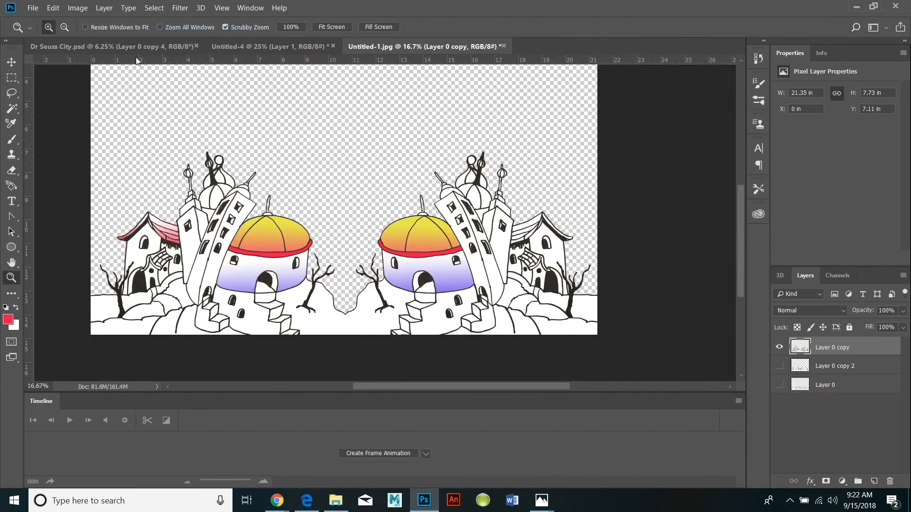
Show all three layers and select the white ground areas around the large buildings on Layer 0 copy with the Magic Wand.
click(778, 366)
click(778, 384)
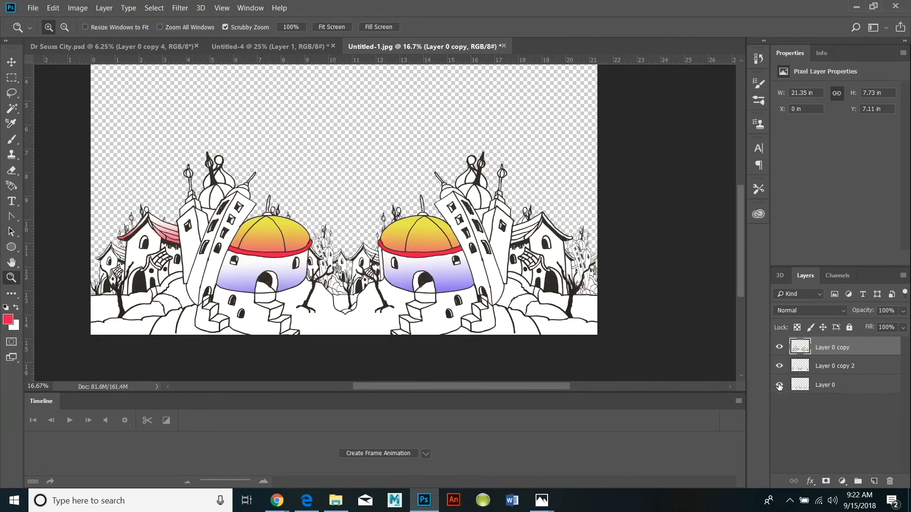
click(278, 323)
click(278, 323)
alt+click(132, 321)
alt+click(133, 321)
click(11, 108)
click(254, 308)
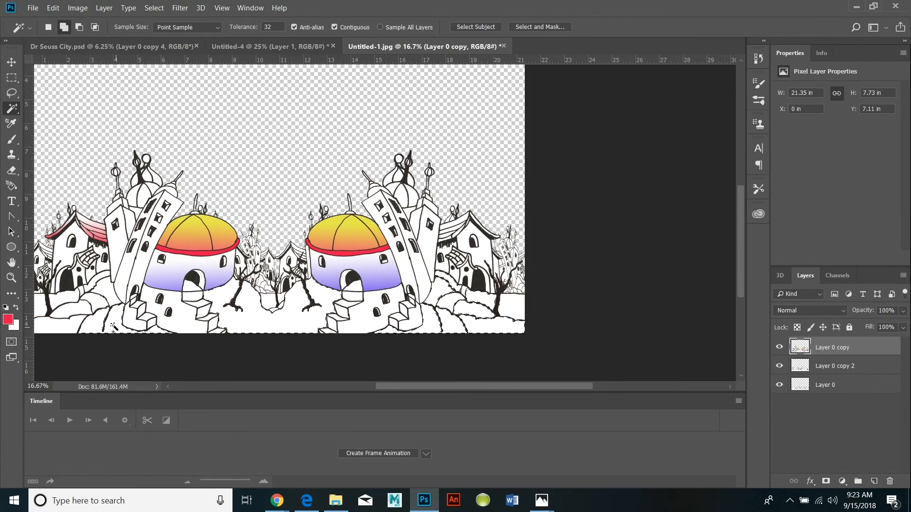
shift+click(76, 311)
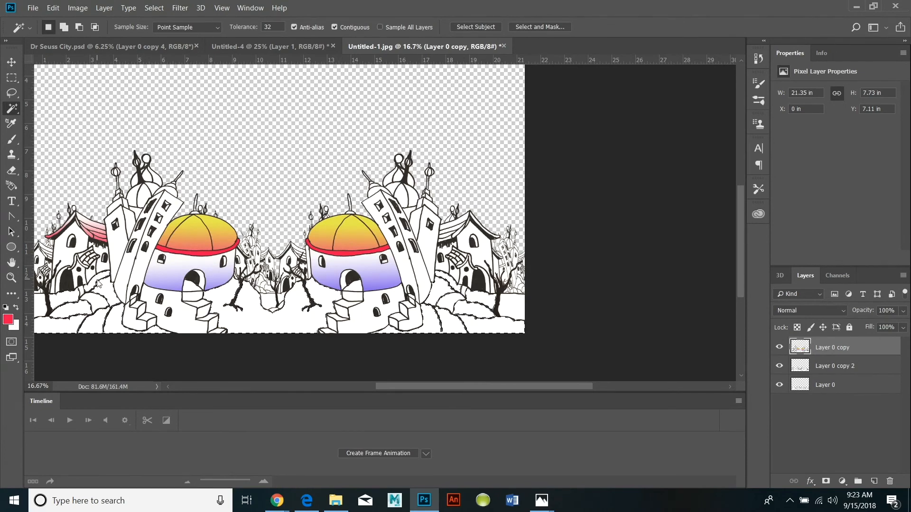
Try a medium green and a pale yellow-green as the foreground color.
click(8, 320)
click(562, 289)
drag(460, 250, 513, 227)
click(669, 191)
click(8, 320)
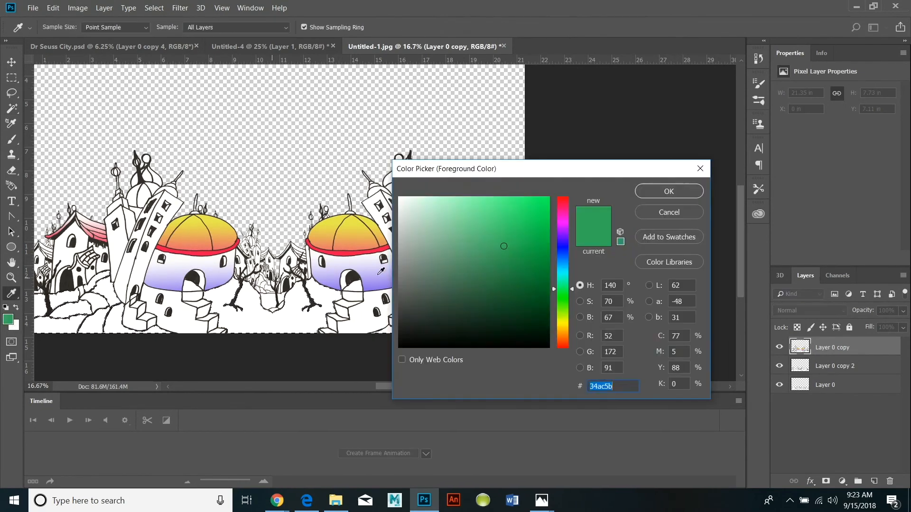
click(562, 317)
click(453, 203)
click(669, 191)
drag(466, 385, 437, 388)
Set the foreground color to a dark, muted green.
click(8, 320)
click(511, 266)
click(562, 287)
click(507, 249)
drag(508, 249, 528, 212)
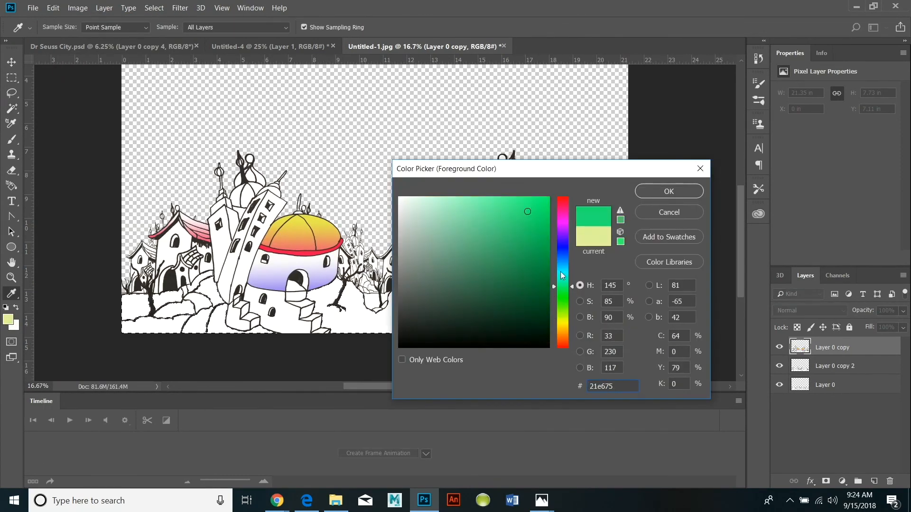
click(563, 253)
click(563, 292)
drag(529, 271, 490, 208)
click(494, 226)
click(563, 295)
click(522, 218)
click(485, 264)
click(638, 192)
Set the background color to yellow-green c6df62.
click(15, 326)
click(563, 317)
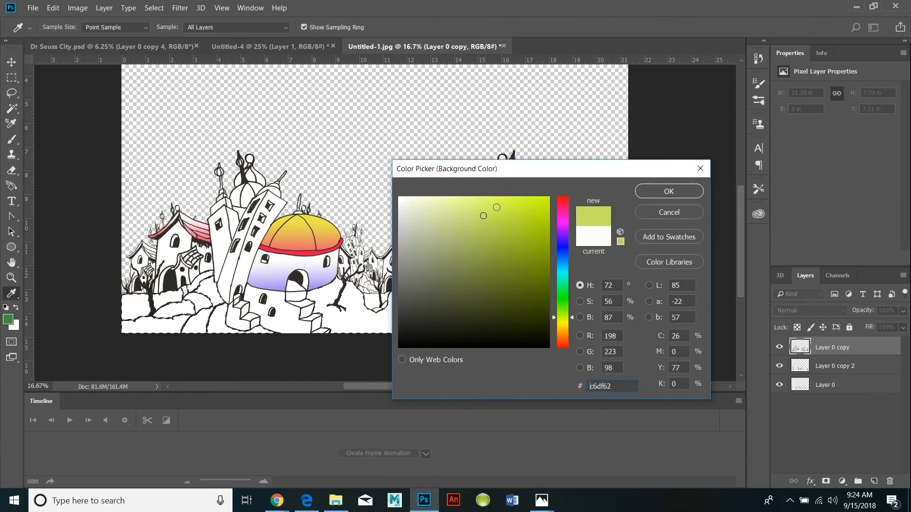
click(483, 217)
click(645, 192)
Fill the selected ground with a vertical linear gradient from dark green at the hilltops to yellow-green at the lower edge.
click(12, 294)
click(81, 439)
drag(346, 260, 348, 320)
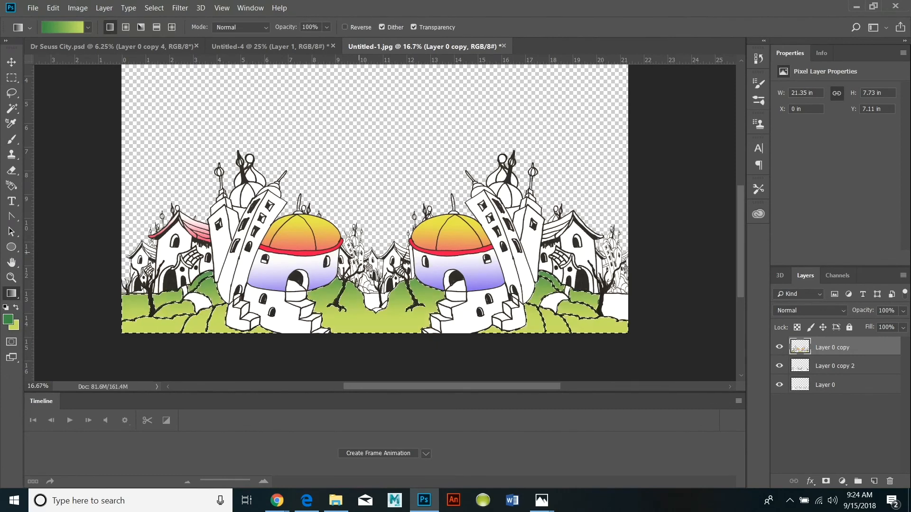
drag(355, 362, 352, 339)
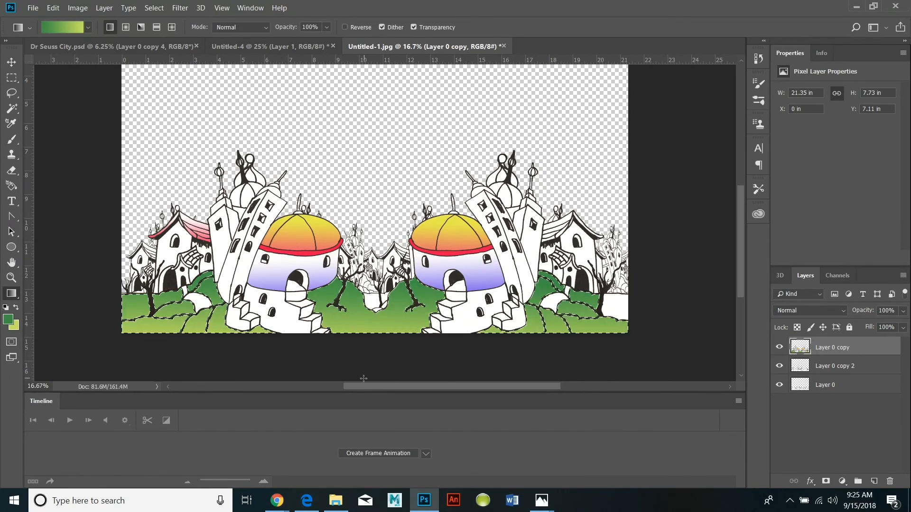
Lighten the selected ground slightly by raising the midpoint of the RGB curve with a Curves adjustment.
click(77, 7)
mouse_move(95, 35)
click(239, 58)
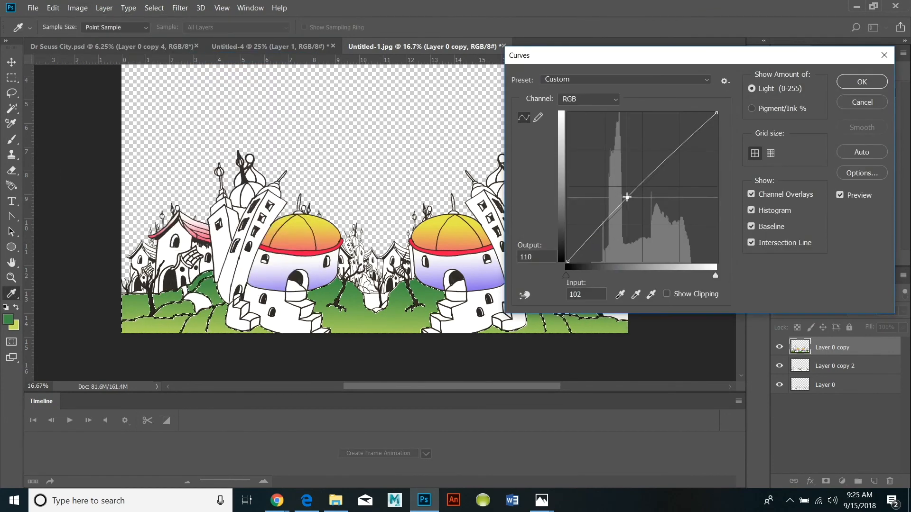
drag(627, 197, 614, 196)
click(861, 81)
Shift the ground's colors with Hue/Saturation at hue +57, saturation +50 and lightness -11, and clear the selection.
click(77, 8)
mouse_move(95, 36)
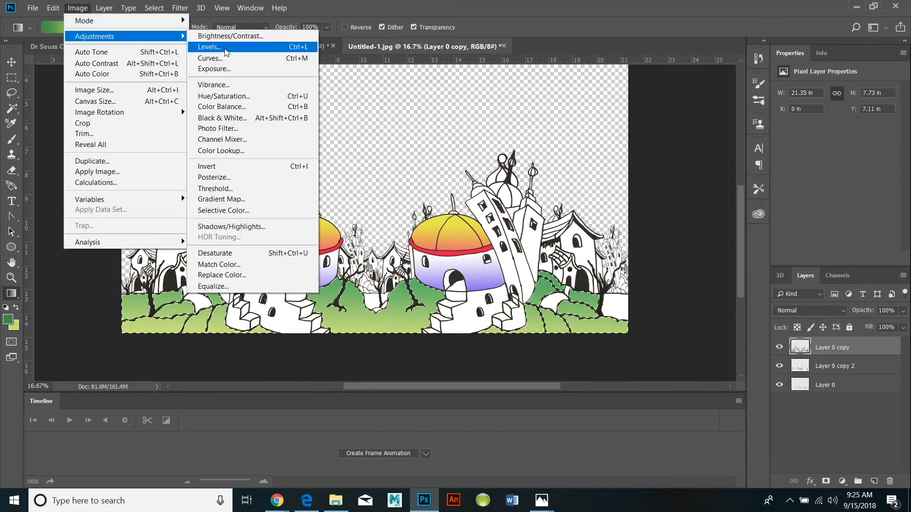
click(223, 95)
drag(721, 120, 750, 122)
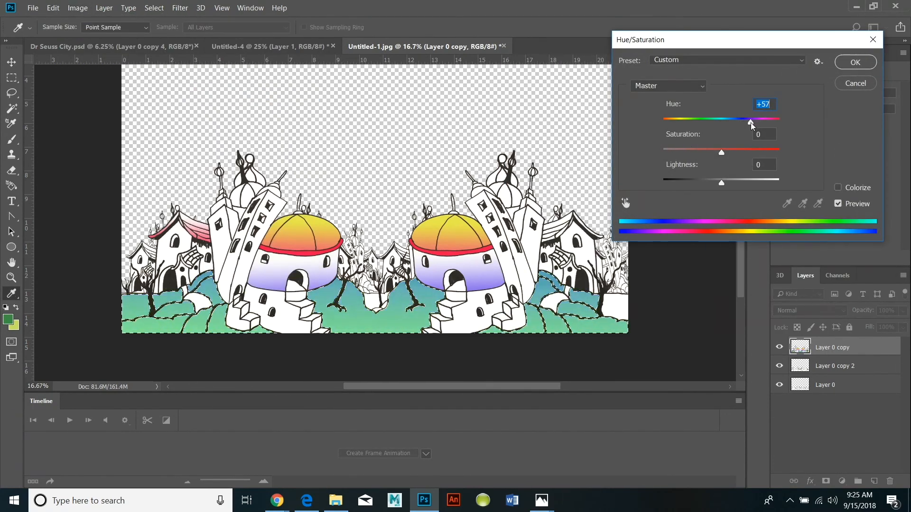
drag(721, 152, 750, 152)
drag(721, 183, 715, 183)
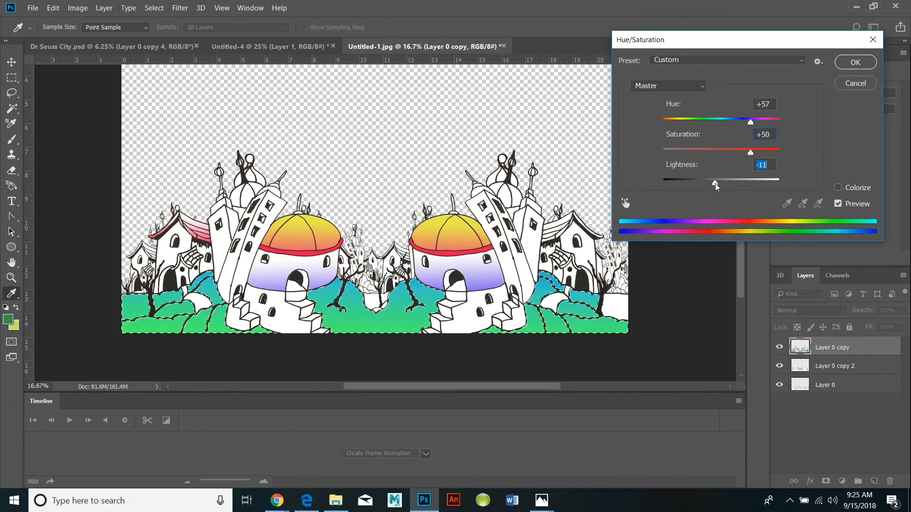
click(846, 68)
click(154, 8)
click(163, 31)
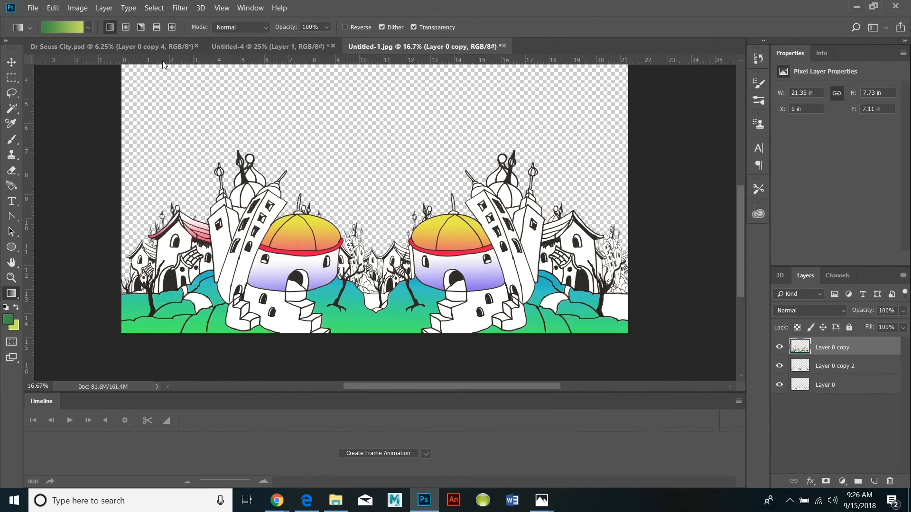
Save the document as a layered PSD named Layered copy of fantasy city in the dr seuss folder.
click(33, 7)
click(45, 130)
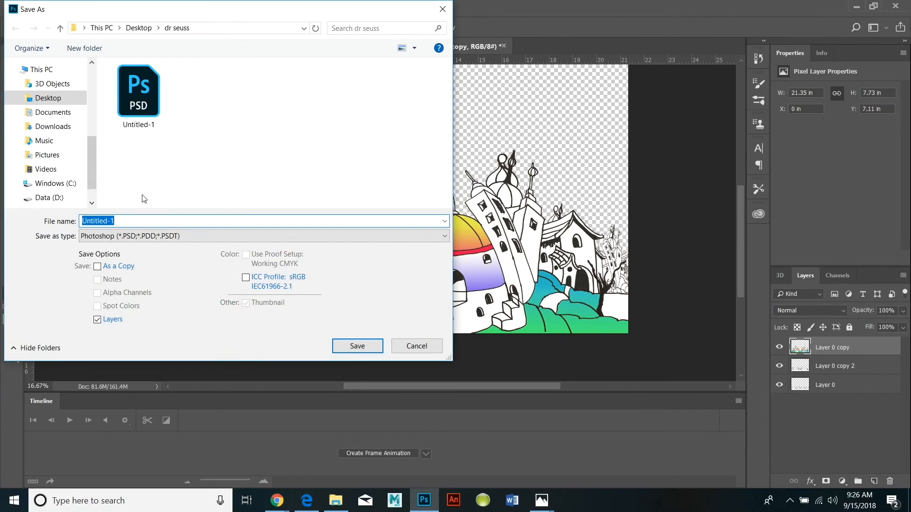
text(Layered copy of fantasy city)
click(360, 345)
click(587, 135)
In File Explorer, search the Desktop for "dr", open the dr seuss folder, and open the Untitled-1 PSD to check it.
click(335, 501)
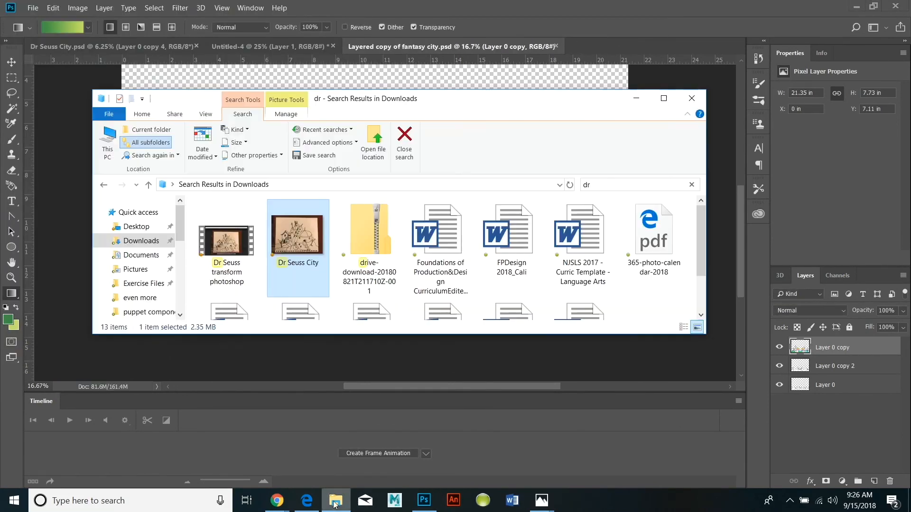
click(137, 226)
click(627, 189)
text(dr)
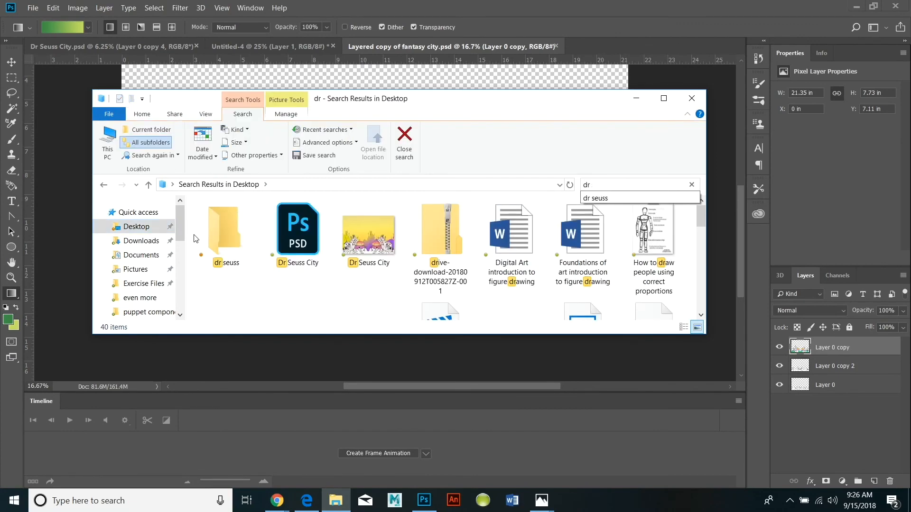
double_click(225, 229)
double_click(411, 248)
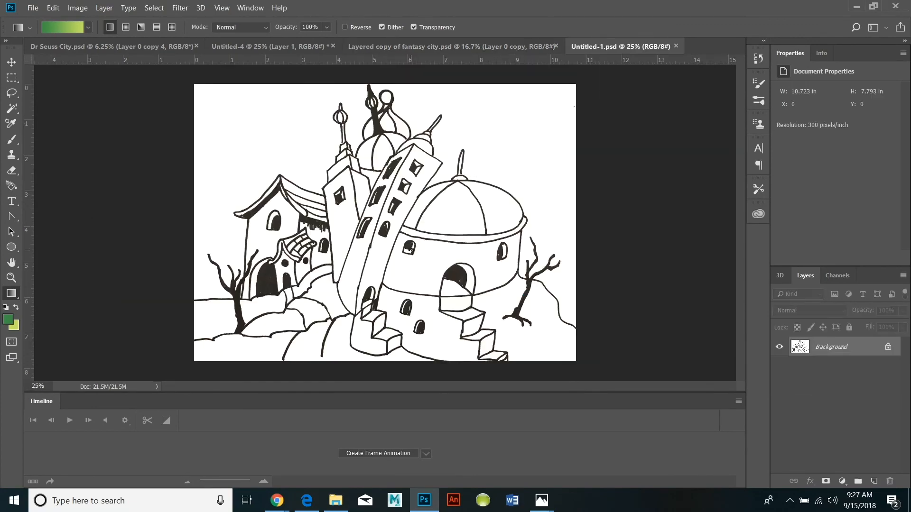
Close the Untitled-1 document and rename its PSD file in File Explorer as fantasy city original tile.
click(676, 46)
click(335, 500)
right_click(423, 237)
click(322, 461)
text(fantasy city original tile)
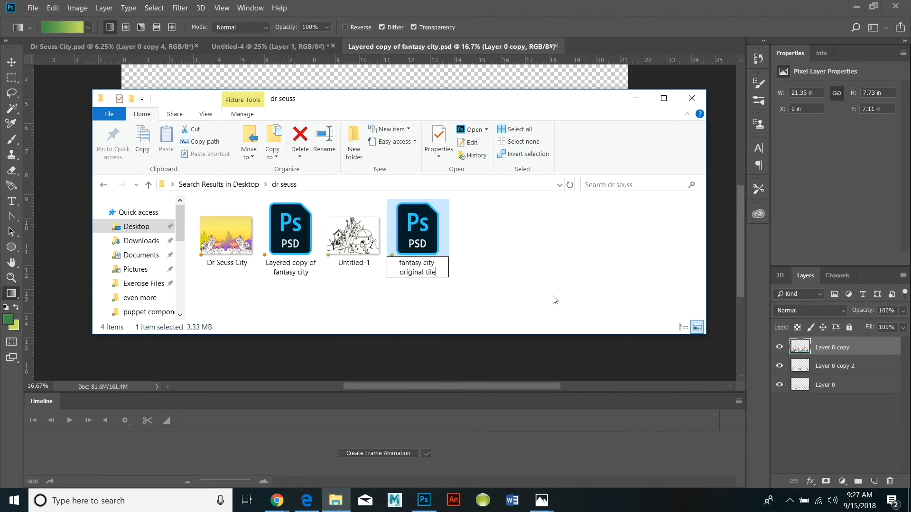
click(553, 269)
View the Dr Seuss City reference image, close it, and return to the Layered copy of fantasy city document in Photoshop.
double_click(234, 233)
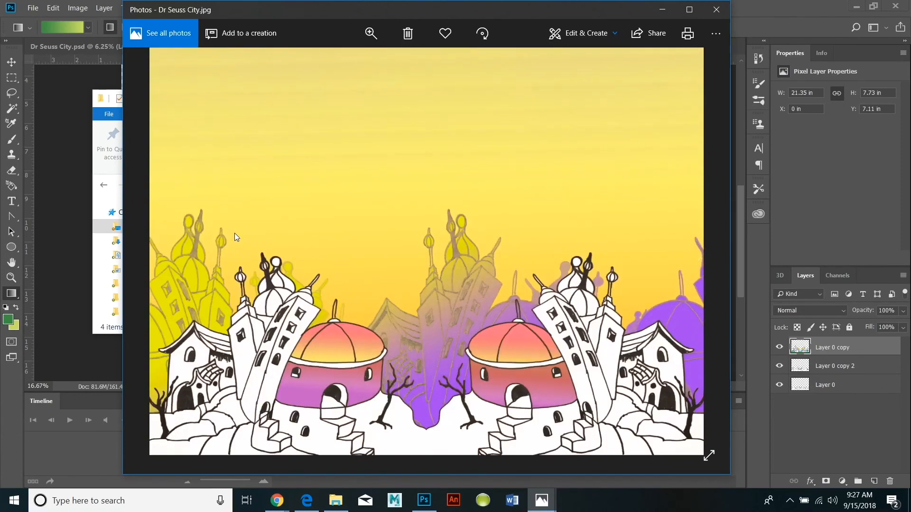
click(717, 9)
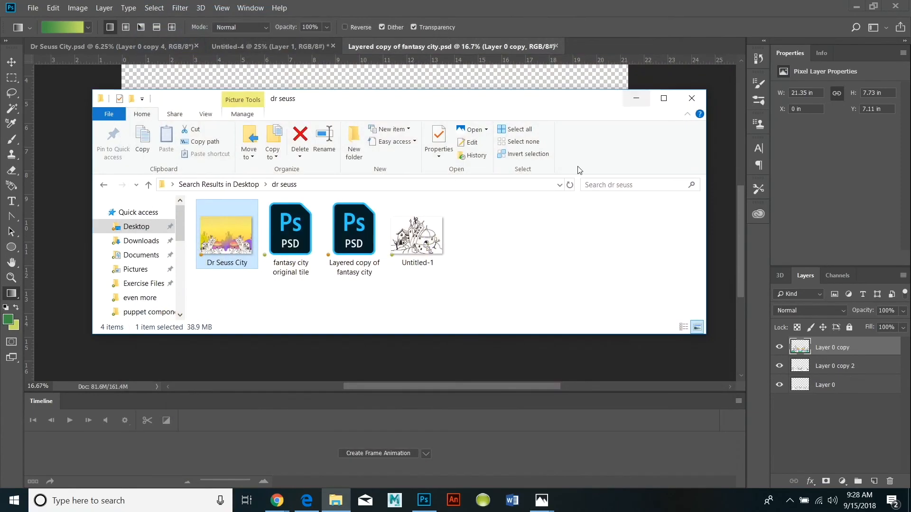
double_click(356, 252)
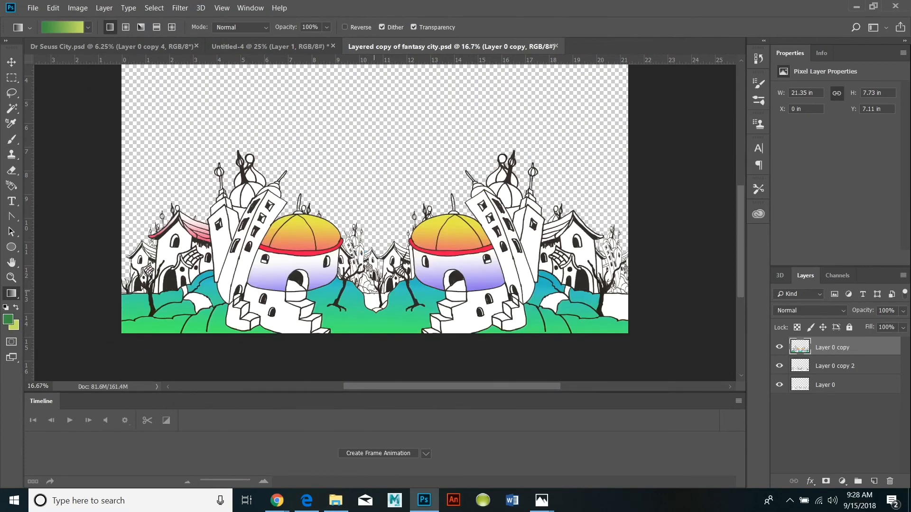
scroll(471, 311, up, 1)
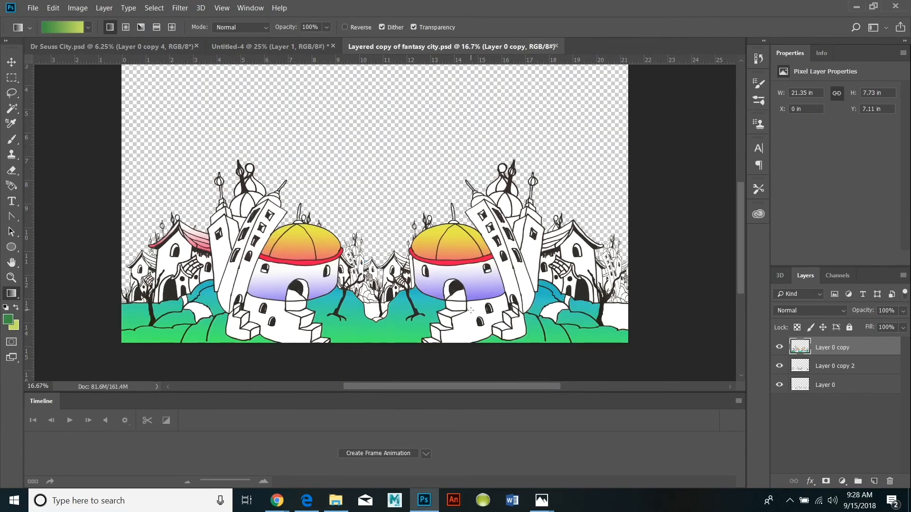
Save a JPEG version of Layered copy of fantasy city in the dr seuss folder at quality 12 with progressive format.
click(40, 8)
click(95, 142)
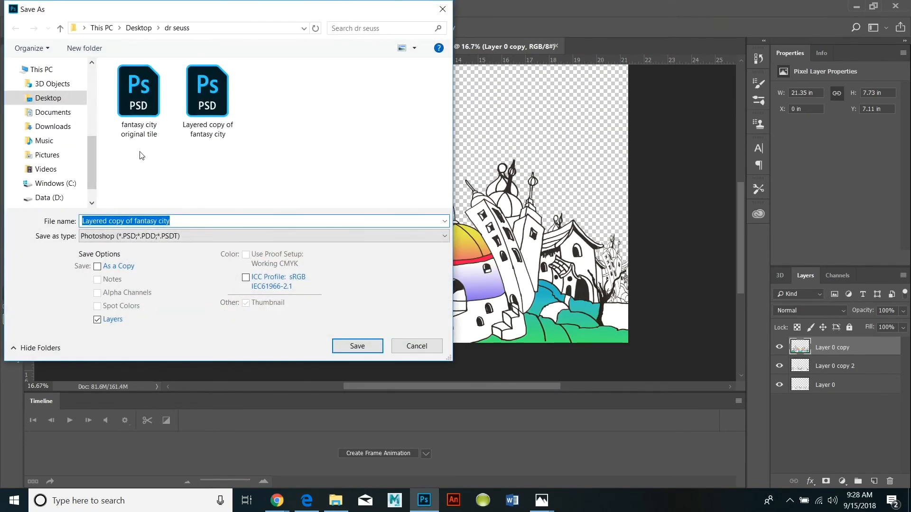
click(440, 243)
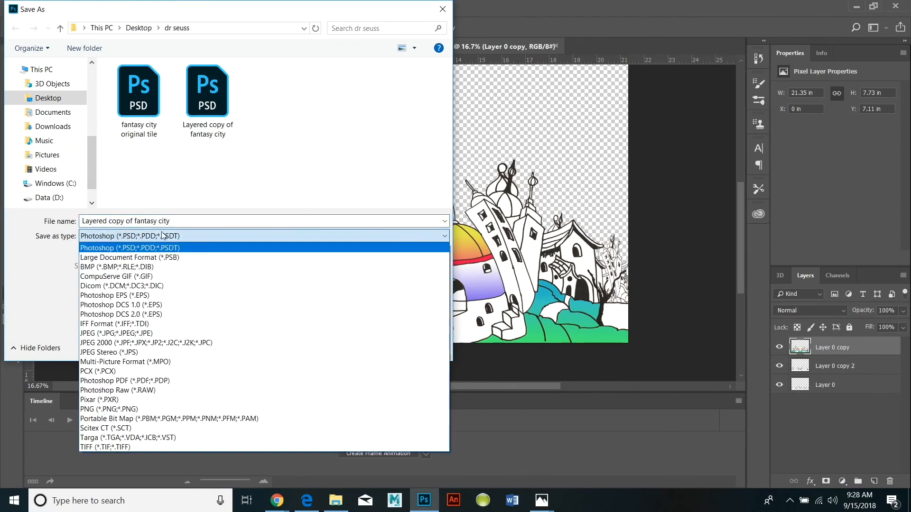
click(109, 339)
click(353, 346)
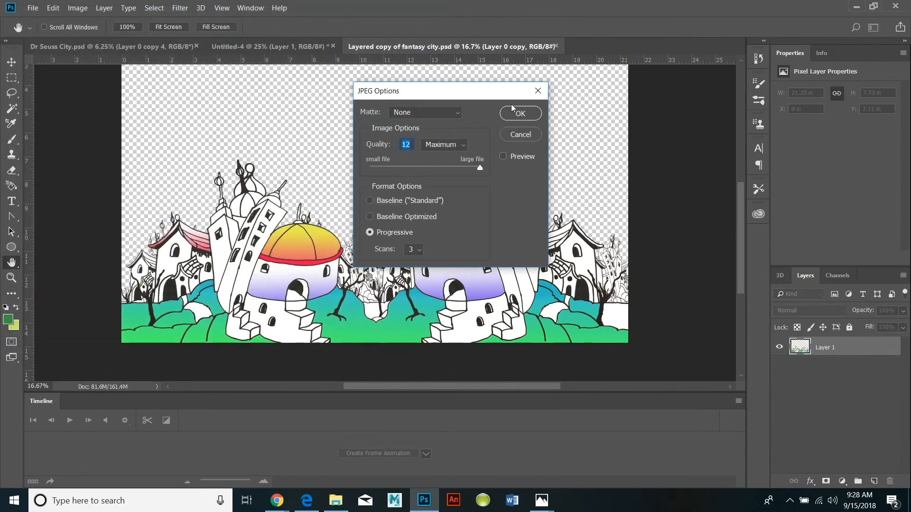
click(520, 112)
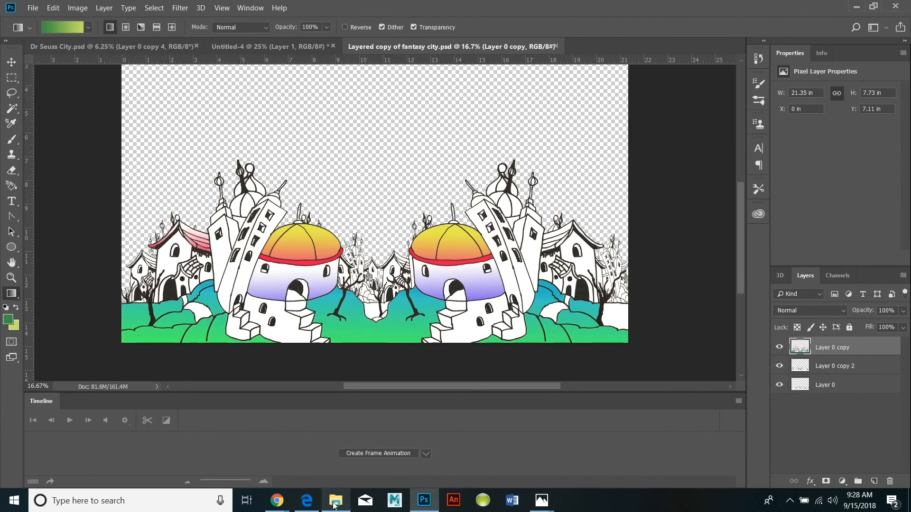
Save a PNG version of Layered copy of fantasy city in the dr seuss folder using the large file size option.
mouse_move(338, 505)
click(31, 10)
click(56, 135)
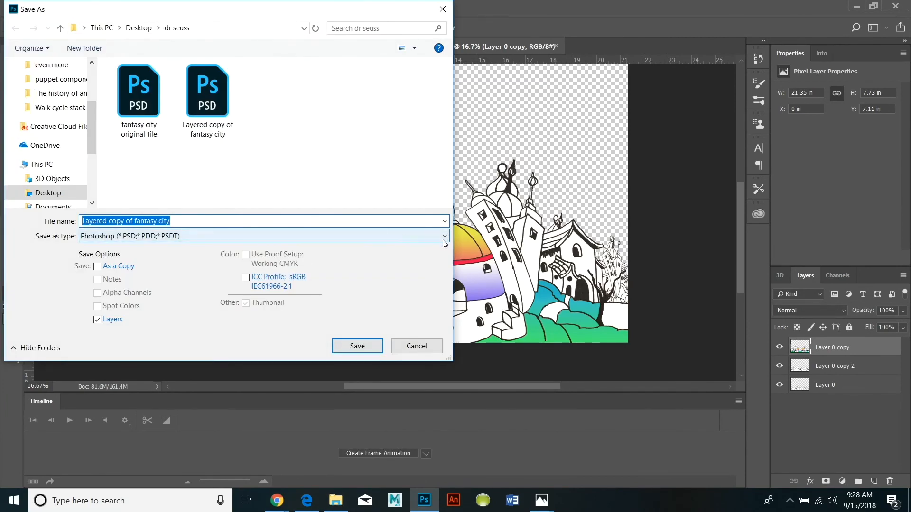
click(445, 238)
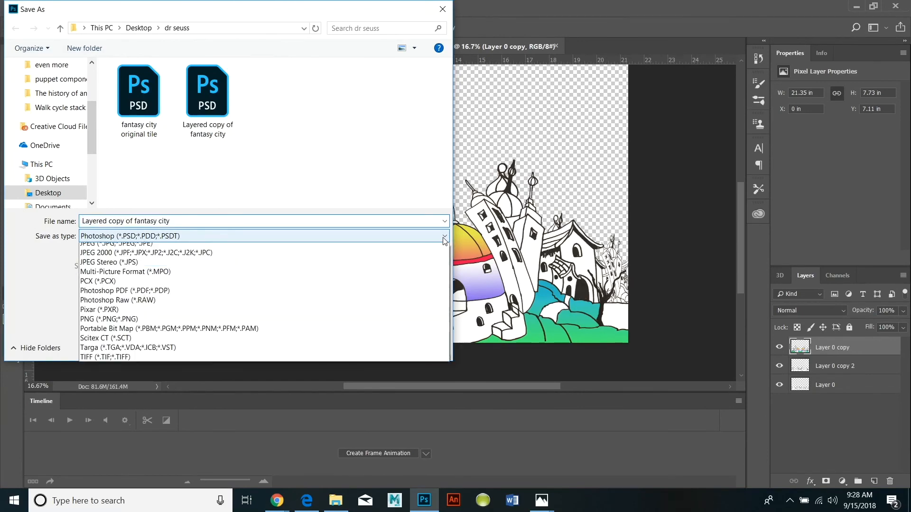
click(172, 409)
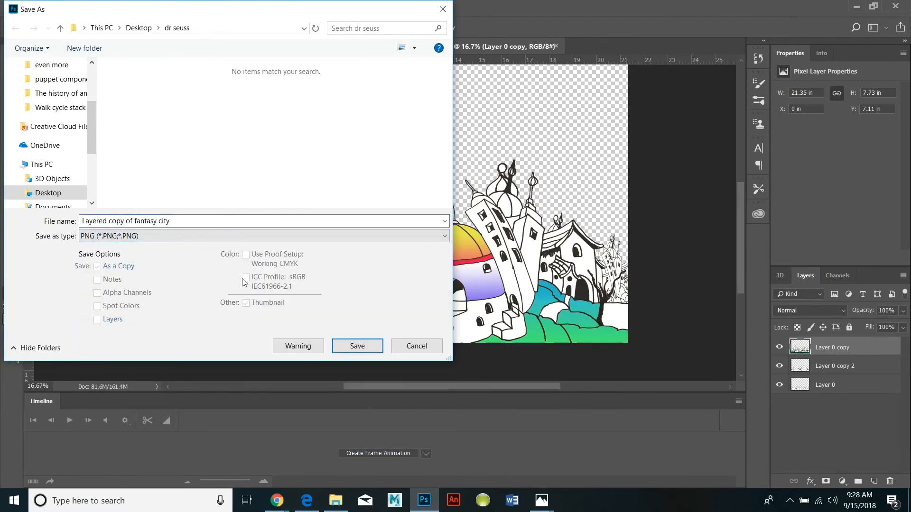
click(376, 346)
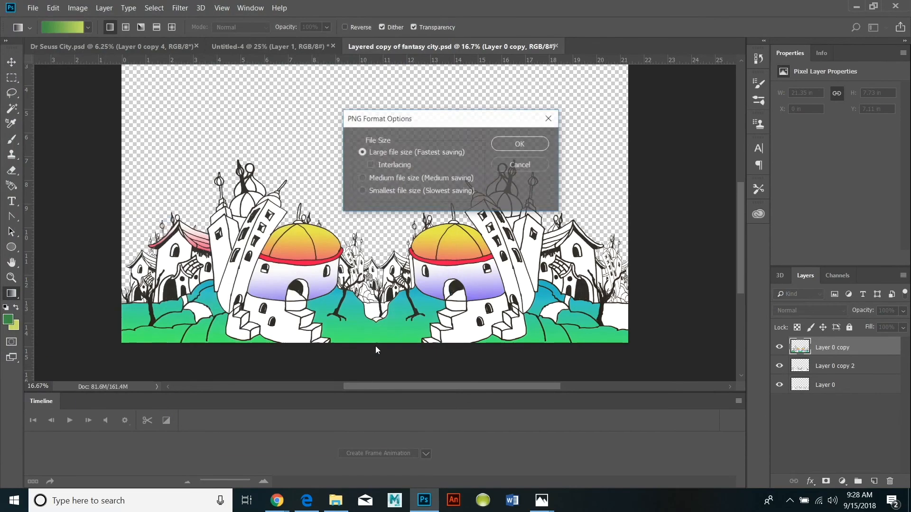
click(521, 142)
Switch to the dr seuss folder in File Explorer, view the Dr Seuss City reference image, and close it.
mouse_move(327, 508)
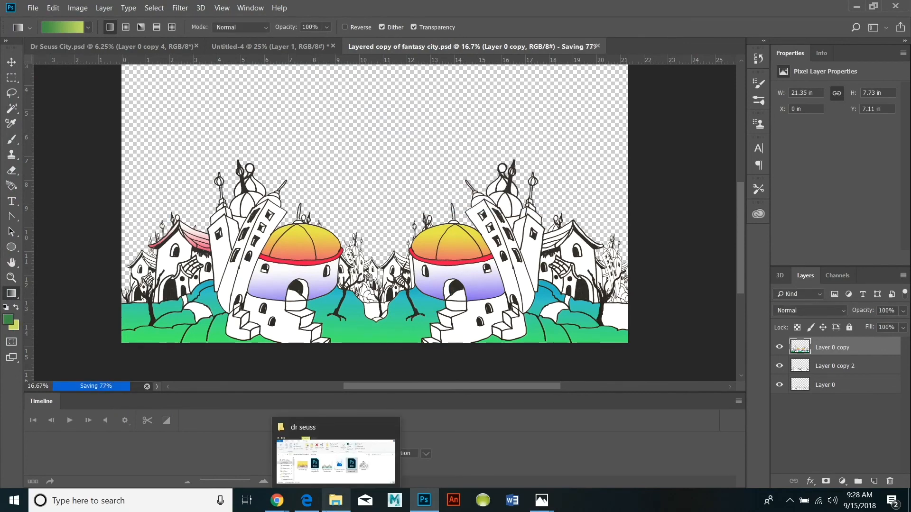
click(336, 502)
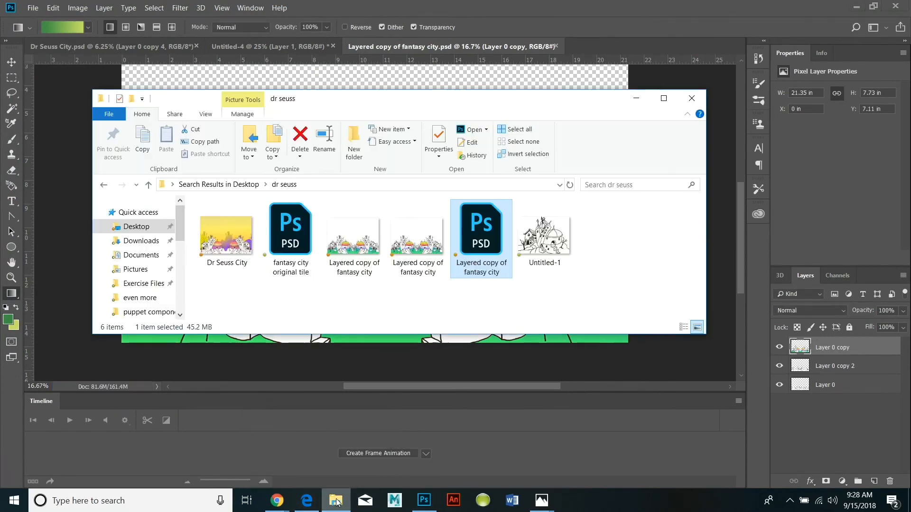
double_click(227, 231)
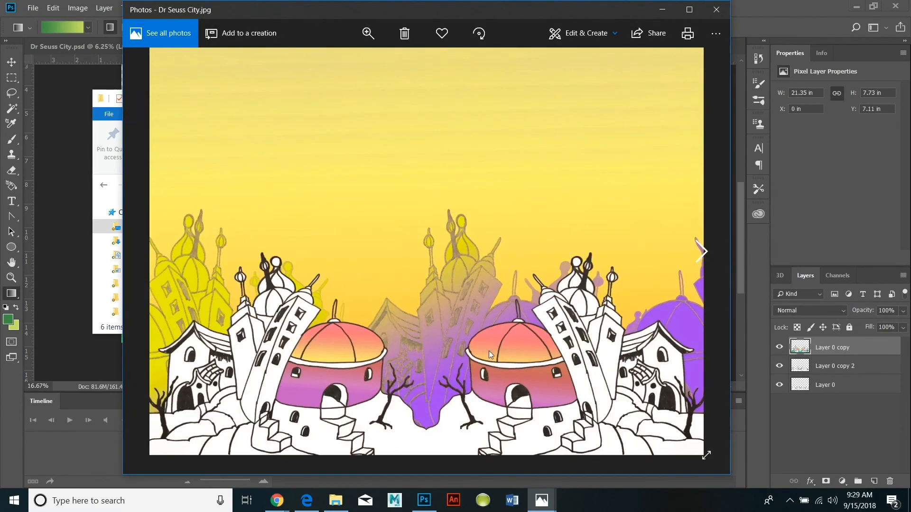
click(716, 10)
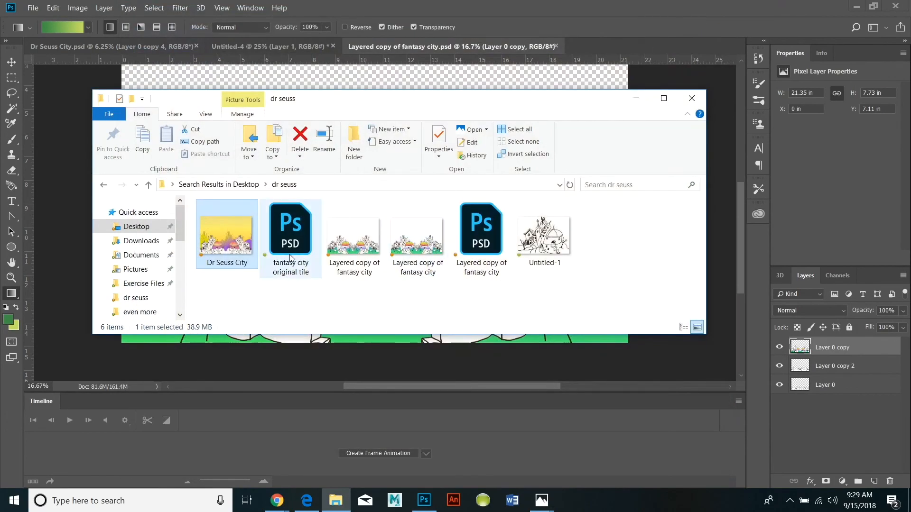
Reopen the Layered copy of fantasy city PSD and toggle the visibility of its upper layers to check that they are separate.
double_click(480, 230)
click(779, 366)
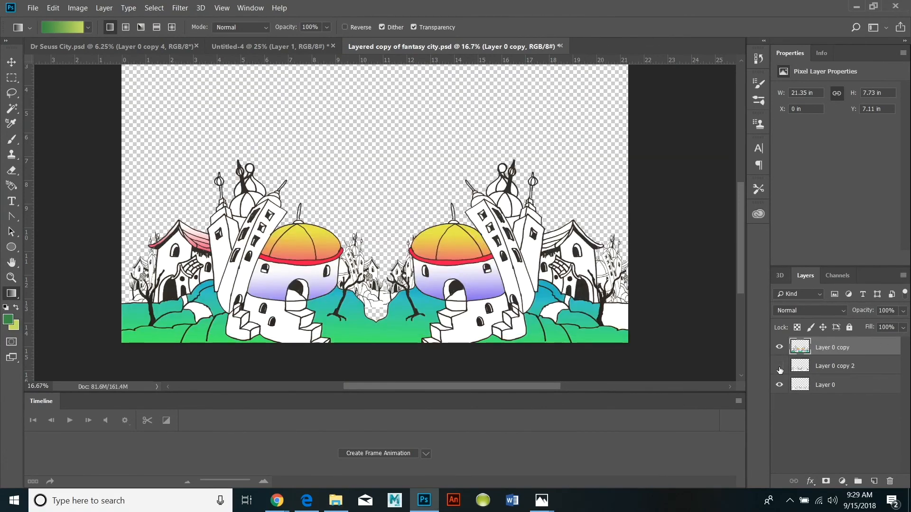
click(779, 368)
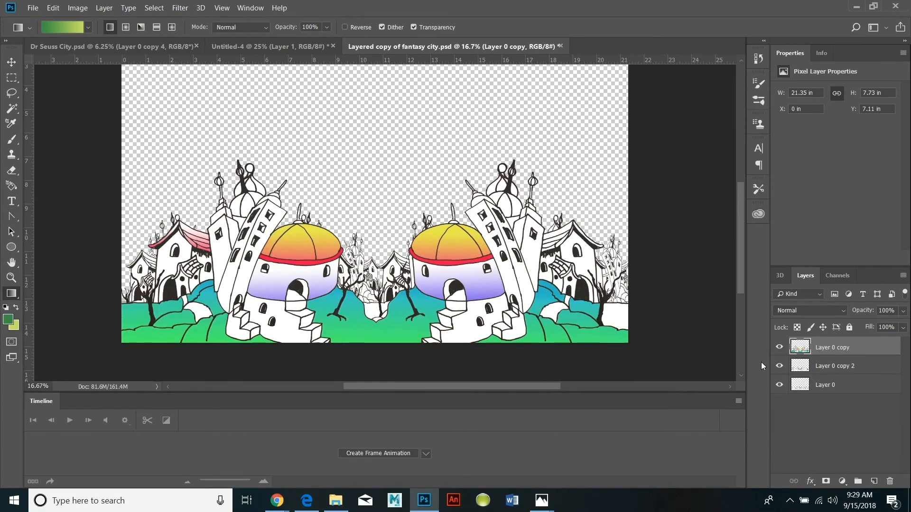
click(780, 348)
Preview the Layered copy of fantasy city PNG from the dr seuss folder, close the preview, and open the file in Photoshop.
click(335, 500)
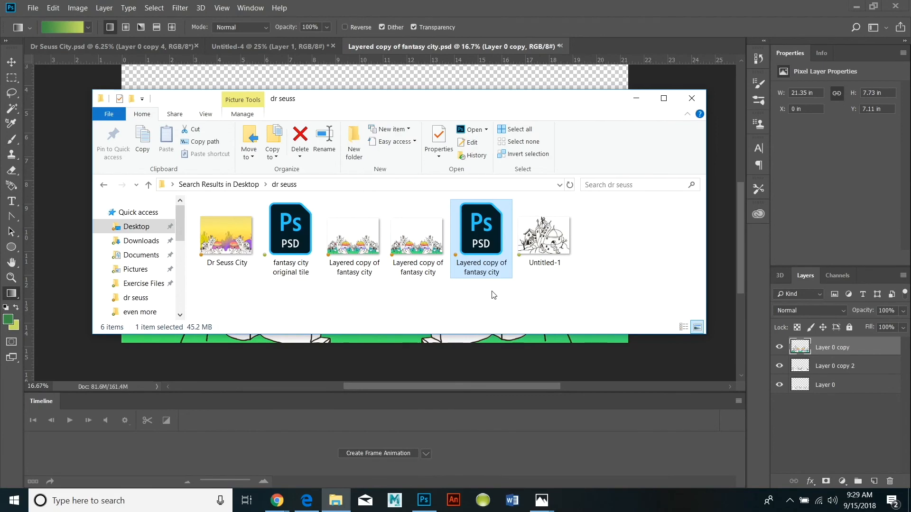
double_click(420, 243)
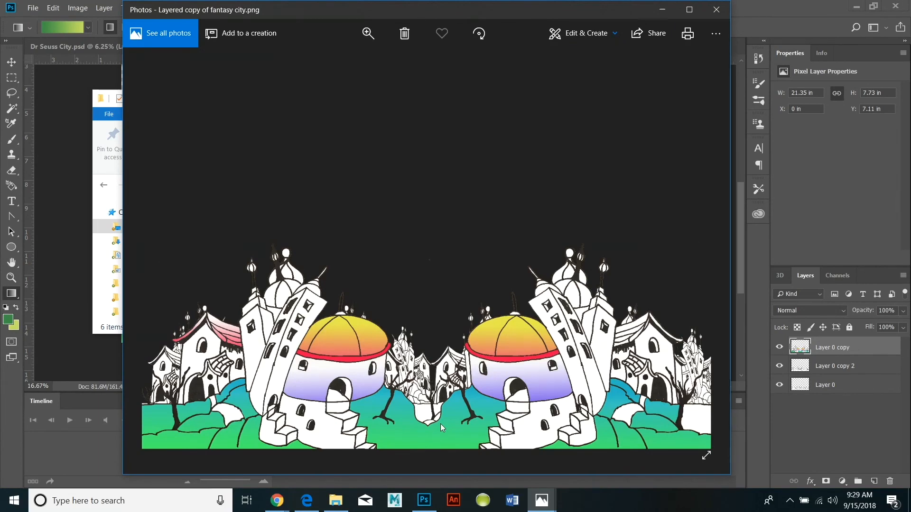
click(715, 11)
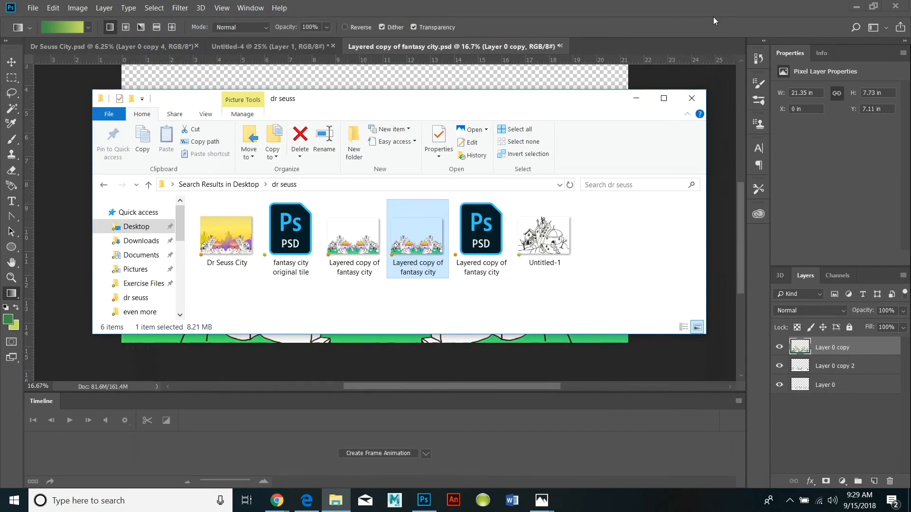
right_click(423, 239)
mouse_move(351, 337)
click(486, 354)
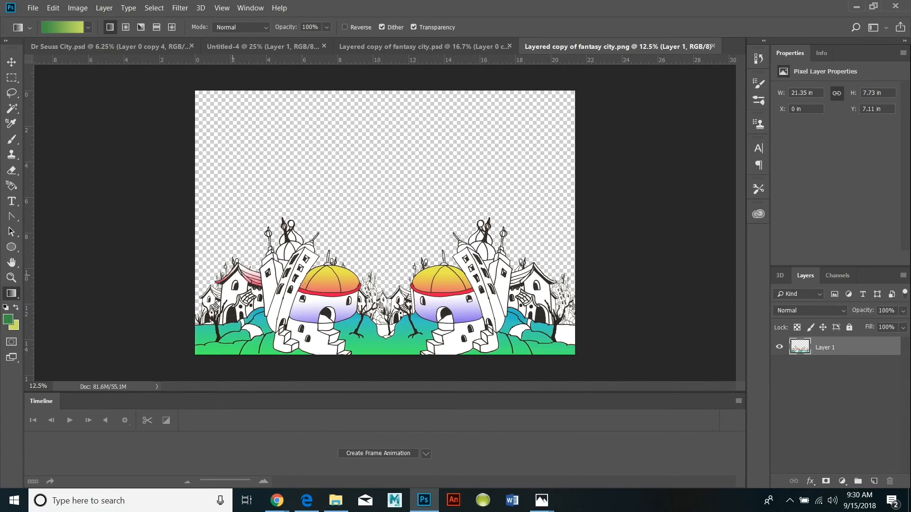
Add a new empty layer beneath the city artwork in the PNG document and hide the artwork layer.
click(106, 9)
mouse_move(142, 21)
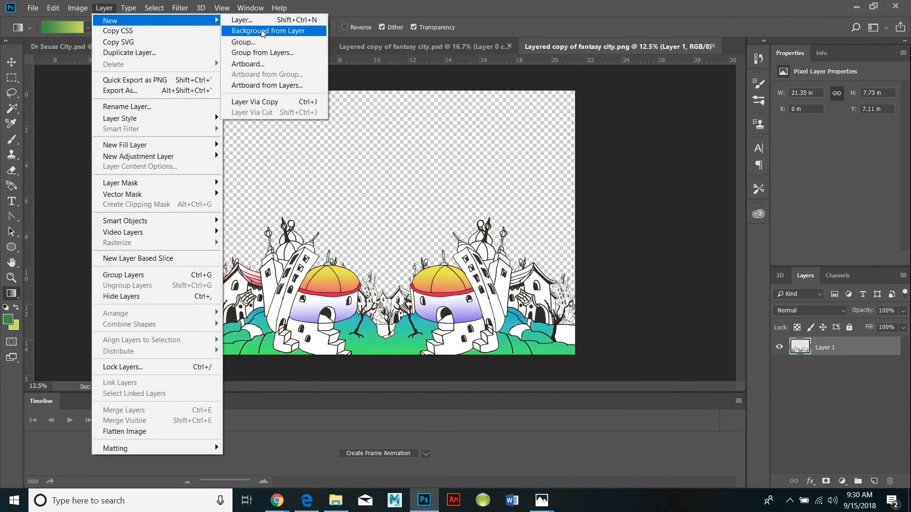
click(242, 20)
key(Return)
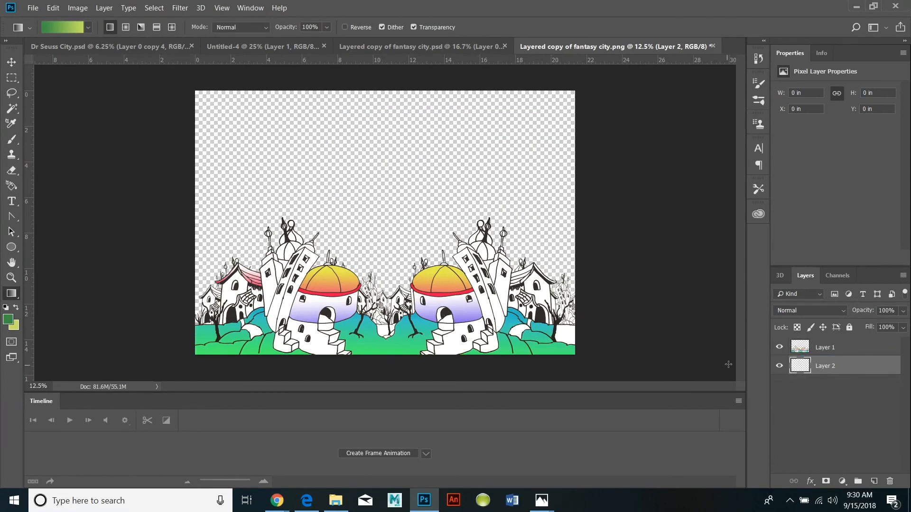
click(779, 347)
Set the foreground color to blue-violet 4f3ae8 and the background color to sky blue 2dafeb.
click(12, 322)
click(563, 244)
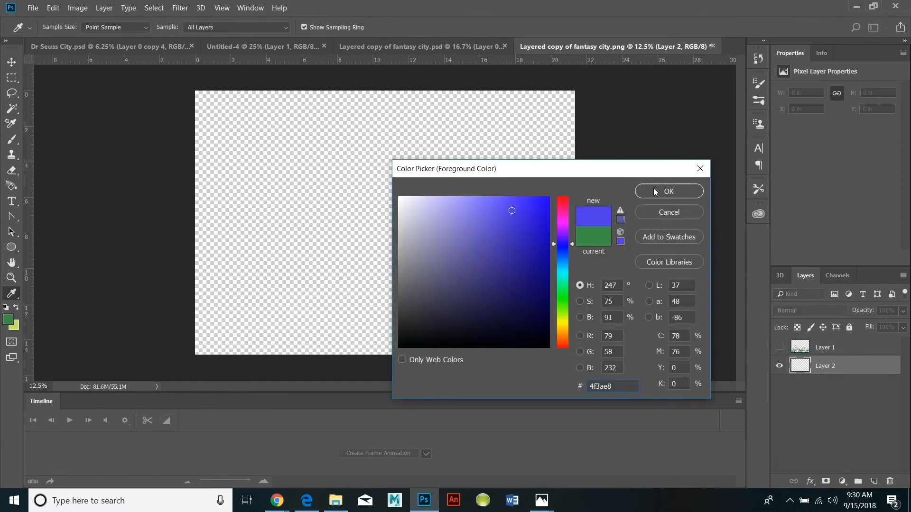
key(Return)
click(14, 325)
click(562, 273)
click(563, 271)
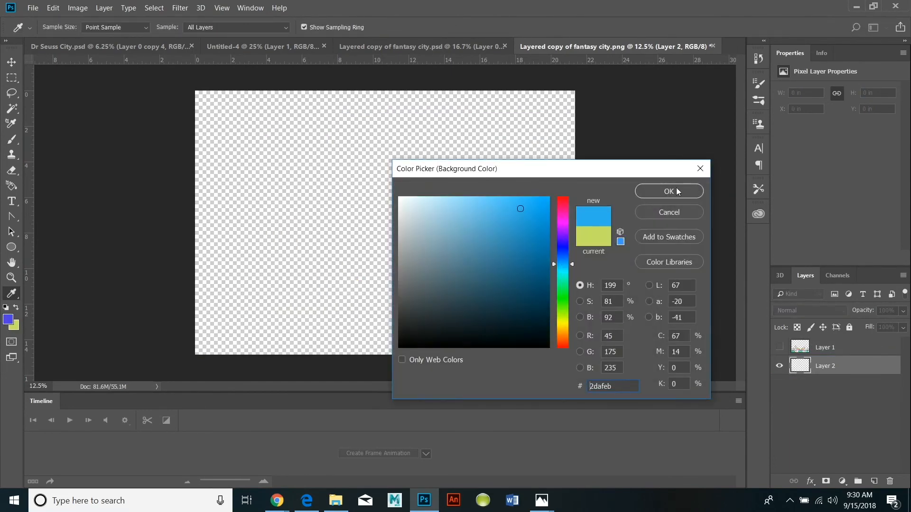
key(Return)
Fill Layer 2 with a vertical linear gradient from blue-violet at the canvas bottom to sky blue around mid-height.
key(g)
drag(374, 395, 374, 396)
drag(393, 84, 390, 343)
drag(390, 75, 390, 401)
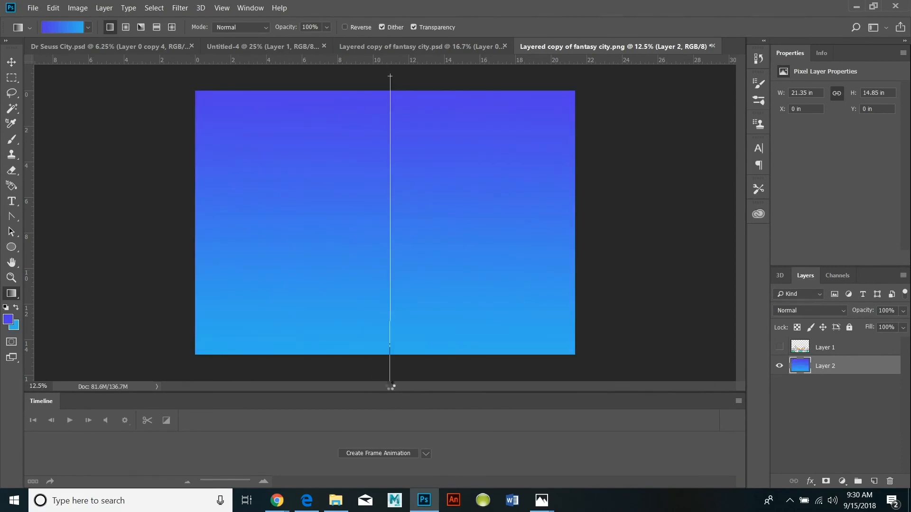
drag(393, 73, 392, 71)
drag(406, 378, 408, 57)
drag(412, 363, 404, 214)
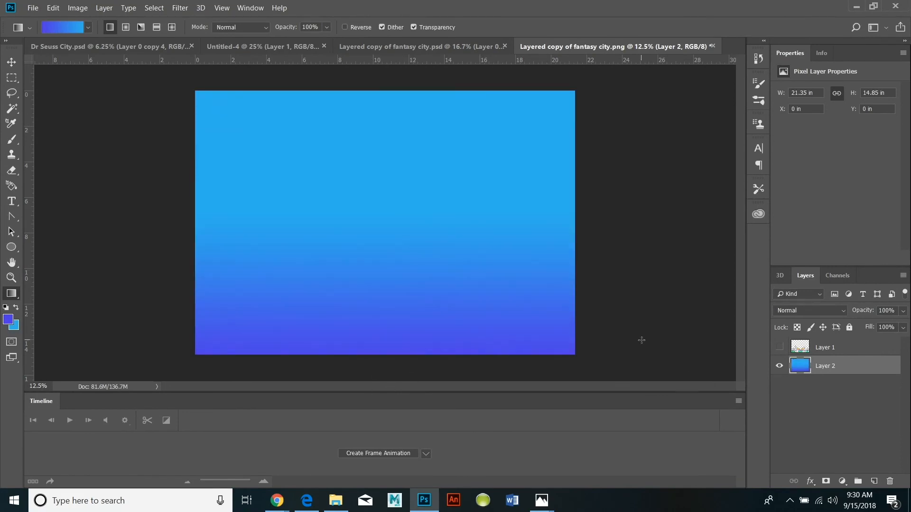
Show the city artwork layer again and add a new empty layer above it.
click(779, 347)
click(104, 8)
mouse_move(116, 21)
click(252, 22)
click(567, 147)
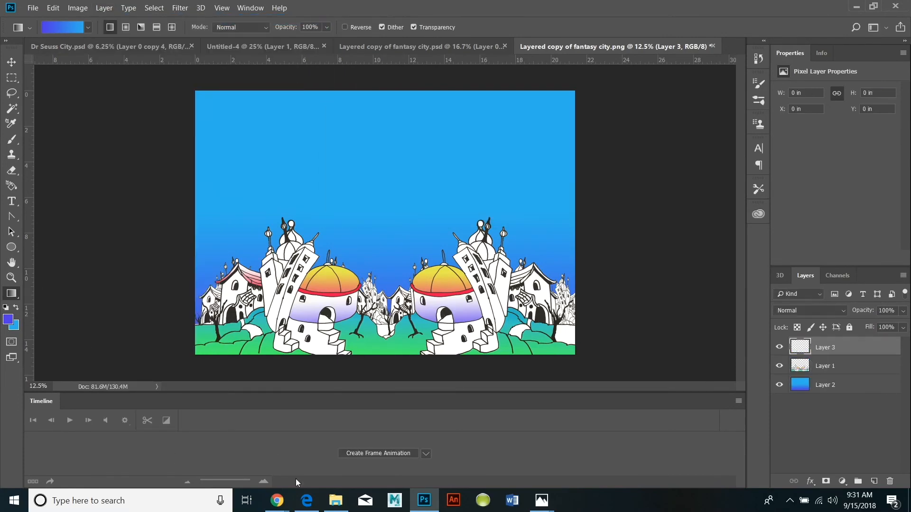
Look through the open documents for the line art, and open the fantasy city original tile PSD from the dr seuss folder.
click(180, 46)
click(294, 46)
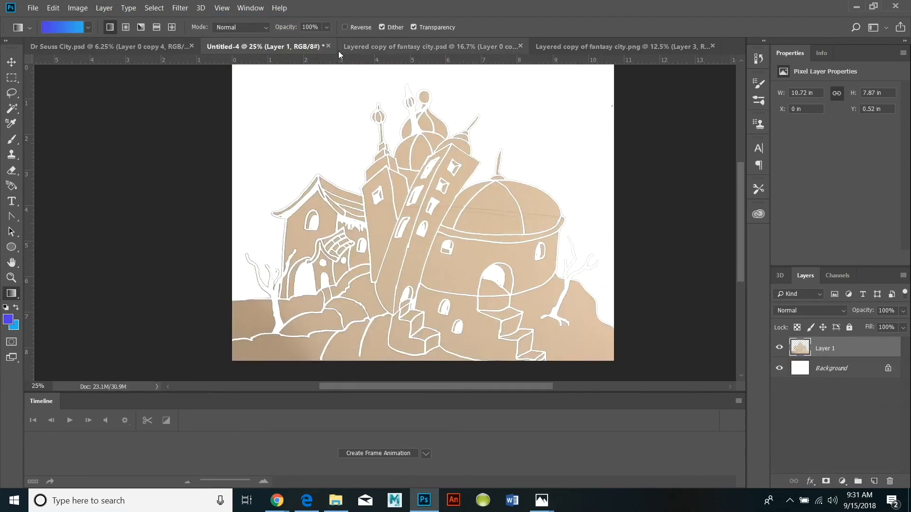
click(621, 47)
click(334, 502)
double_click(290, 244)
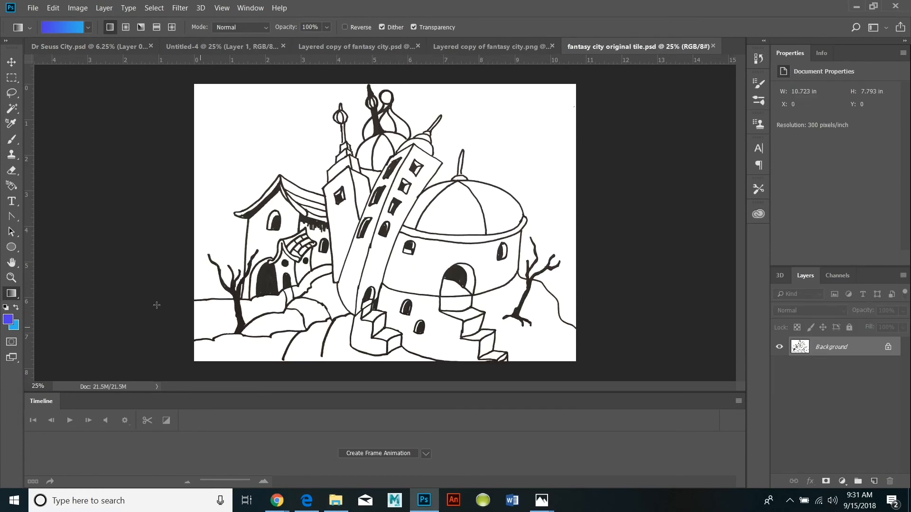
Convert the tile's Background into a regular layer and cut away the white area surrounding the city with a Magic Wand selection.
click(104, 8)
mouse_move(118, 18)
click(256, 28)
key(Return)
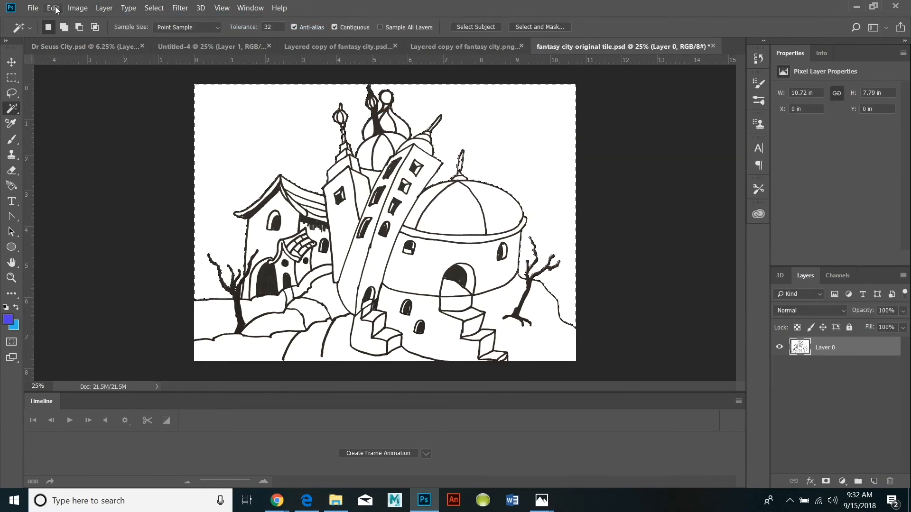
click(57, 9)
click(60, 72)
Copy the cut-out city tile, paste it into the Layered copy of fantasy city PNG, and move it to the canvas's lower left.
click(52, 8)
click(62, 85)
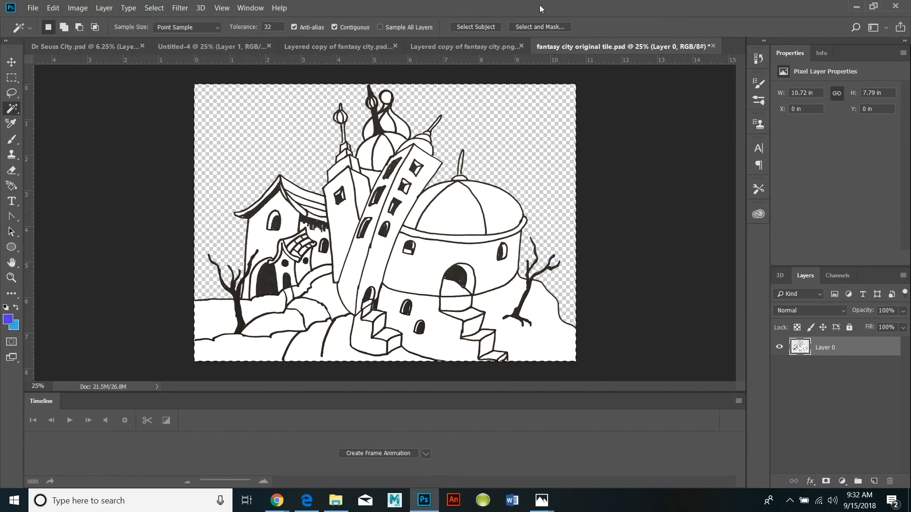
click(462, 46)
click(52, 8)
click(99, 106)
drag(386, 245, 290, 323)
Enlarge the pasted city to about 169% width and 191% height and move it over the right part of the canvas.
click(53, 8)
click(62, 240)
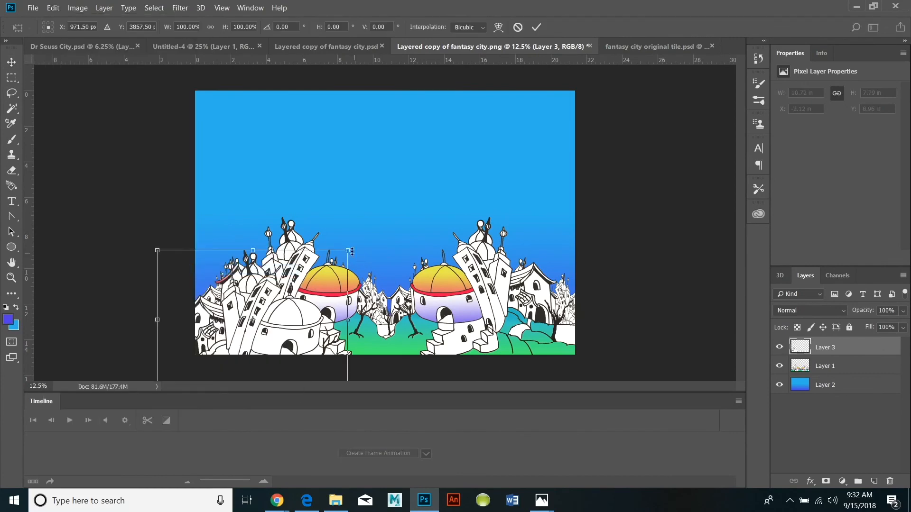
drag(347, 250, 477, 122)
drag(411, 262, 557, 268)
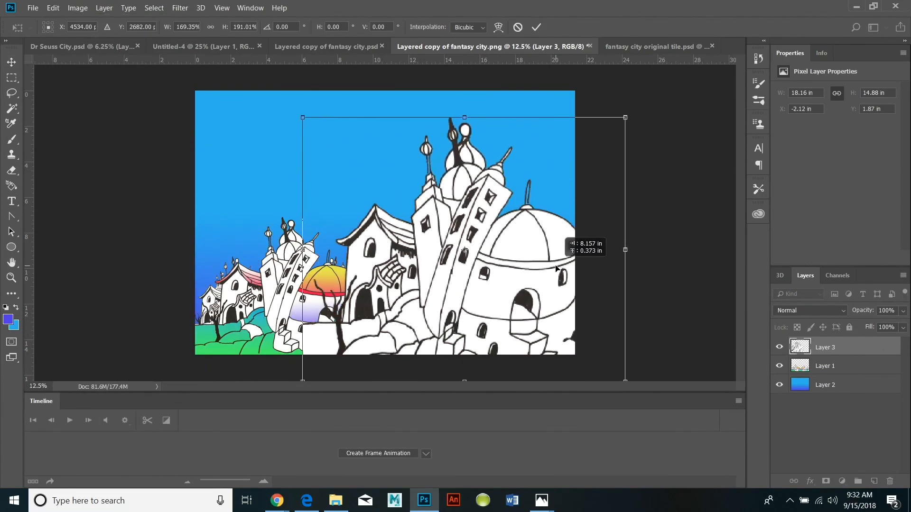
Tilt the pasted city counterclockwise and scale it down to about 130% width and 142% height.
click(50, 10)
mouse_move(71, 251)
click(213, 279)
drag(353, 209, 348, 231)
drag(403, 241, 423, 249)
click(53, 8)
mouse_move(72, 253)
click(213, 267)
drag(299, 160, 385, 212)
Rotate the pasted city to about -29 degrees and reposition it over the lower right part of the canvas.
click(53, 8)
click(214, 278)
drag(648, 140, 591, 131)
drag(546, 246, 556, 274)
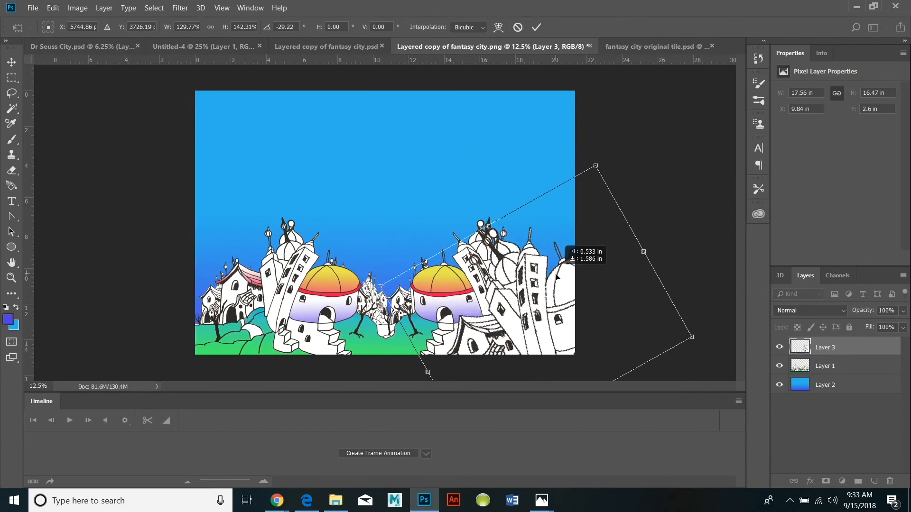
drag(496, 277, 470, 286)
Scale the tilted city up to about 145% width and 170% height and shift it up and to the left.
click(53, 8)
click(213, 267)
drag(571, 174, 573, 126)
drag(505, 325, 487, 281)
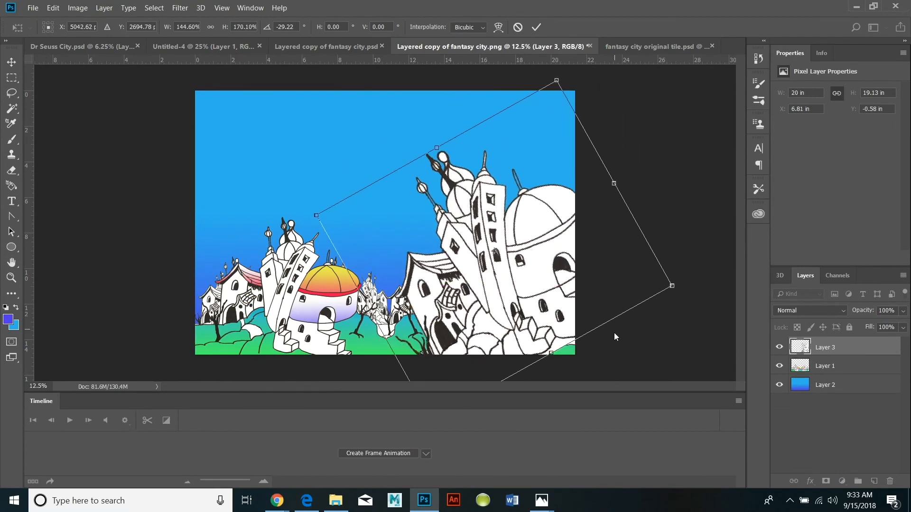
Enlarge the tilted city to about 155% width and 185% height, place it against the canvas's right edge, and apply the transformation.
click(53, 8)
mouse_move(72, 253)
click(214, 269)
drag(672, 286, 700, 292)
drag(600, 303, 600, 295)
drag(519, 285, 575, 264)
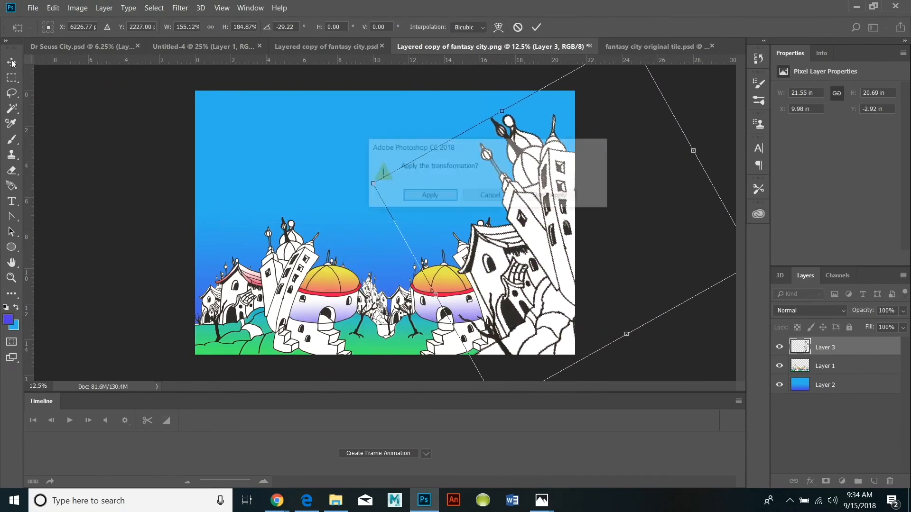
key(Return)
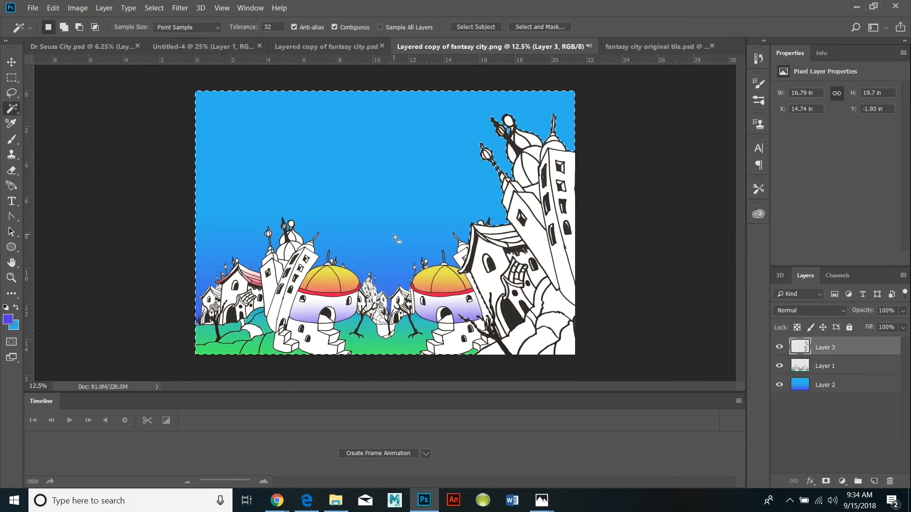
Hide Layer 1 and duplicate Layer 3 with its large tilted buildings.
click(779, 365)
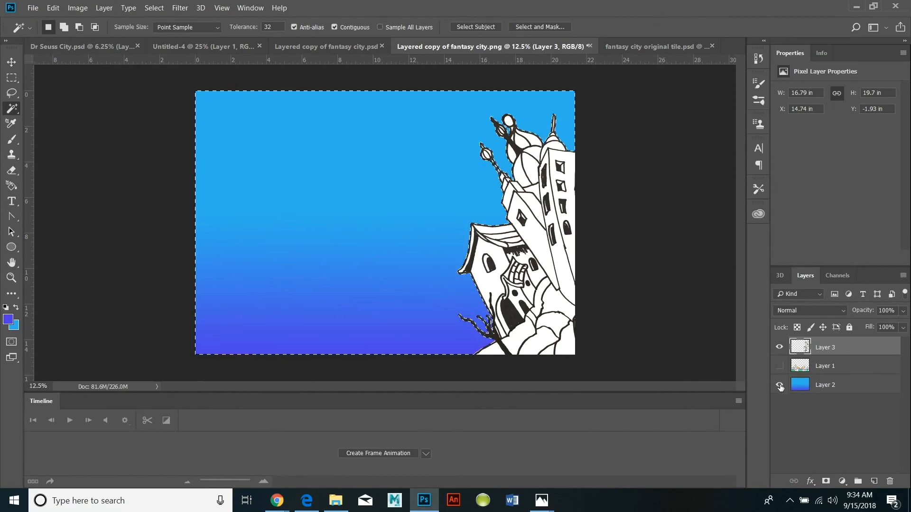
click(104, 8)
key(ctrl+j)
Try to flip the duplicated buildings horizontally and reposition them with the Move tool.
click(53, 8)
mouse_move(71, 193)
click(239, 376)
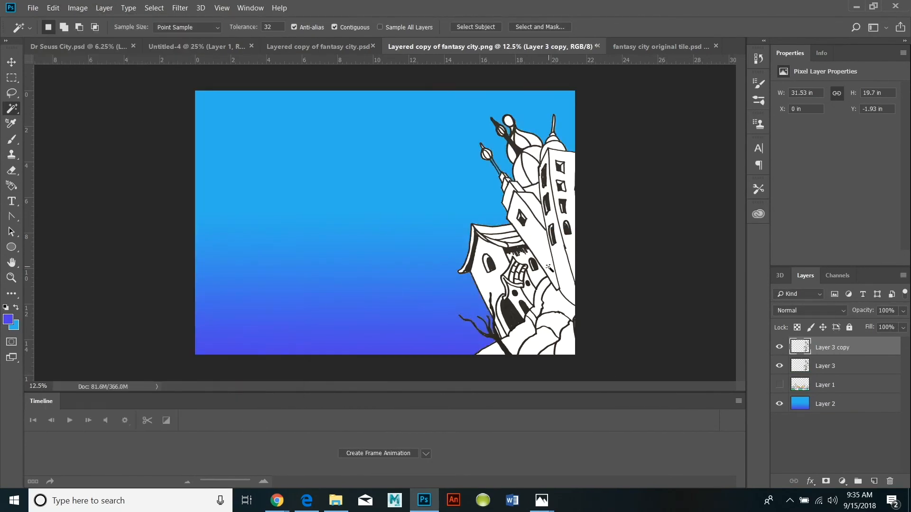
click(53, 8)
mouse_move(71, 254)
click(245, 376)
click(11, 63)
mouse_move(231, 209)
mouse_down()
mouse_move(229, 221)
mouse_move(233, 212)
mouse_up()
click(161, 31)
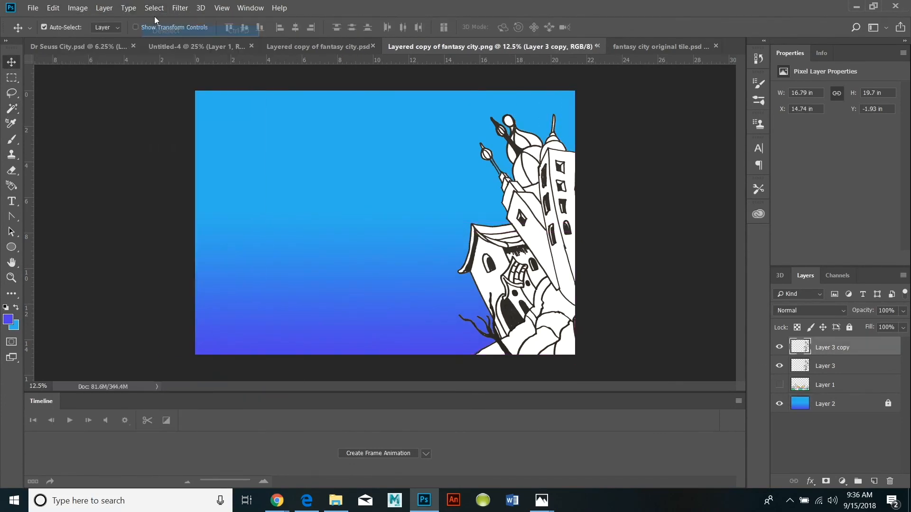
Select the whole canvas and flip Layer 3 copy horizontally so the buildings mirror onto the canvas's left edge.
click(155, 8)
click(164, 23)
click(53, 8)
mouse_move(189, 253)
click(259, 379)
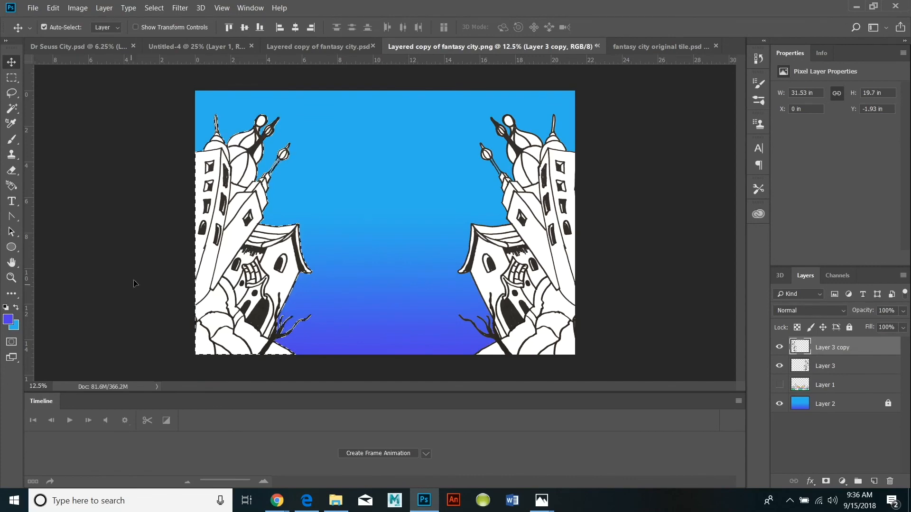
Show Layer 1, make it the active layer, and try a Curves adjustment on it.
click(780, 385)
click(849, 385)
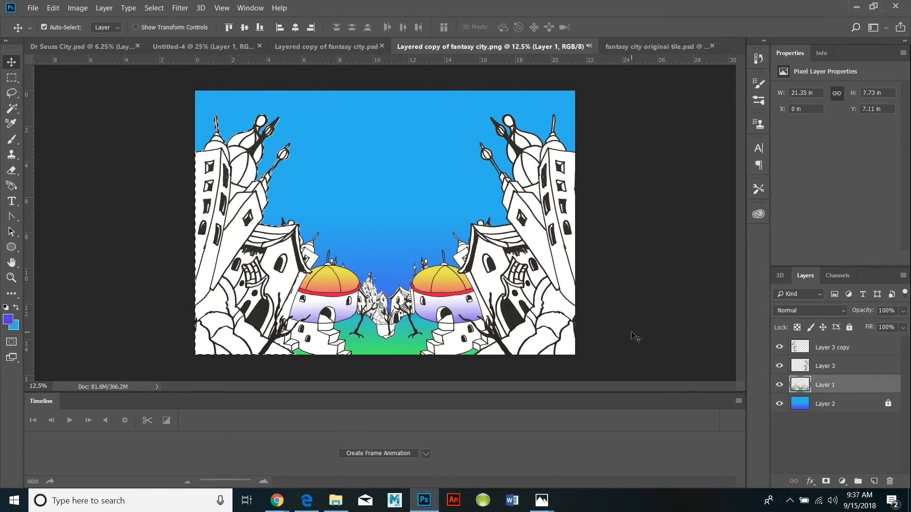
click(154, 8)
click(154, 8)
click(77, 8)
mouse_move(100, 37)
click(264, 61)
drag(665, 164, 666, 196)
click(843, 84)
Fade Layer 1 with Hue/Saturation by raising its lightness and reducing its saturation.
click(77, 8)
click(274, 92)
click(720, 180)
mouse_move(720, 182)
mouse_down()
mouse_move(750, 174)
mouse_move(737, 181)
mouse_up()
drag(699, 159, 706, 156)
click(855, 63)
Hide Layers 1 and 2 and select the highlights of Layer 3 copy with Color Range.
click(830, 347)
click(154, 8)
click(164, 118)
click(526, 80)
click(484, 185)
click(630, 91)
key(ctrl+d)
drag(780, 366, 782, 405)
click(780, 367)
click(155, 8)
click(164, 119)
click(629, 90)
Try a first foreground colour together with a light orange background colour.
click(17, 307)
click(8, 319)
click(563, 199)
click(651, 191)
click(16, 327)
click(562, 336)
click(468, 210)
click(664, 191)
Set the foreground colour to yellow-green and the background colour to coral red.
click(8, 319)
click(562, 318)
click(669, 191)
click(16, 327)
click(562, 199)
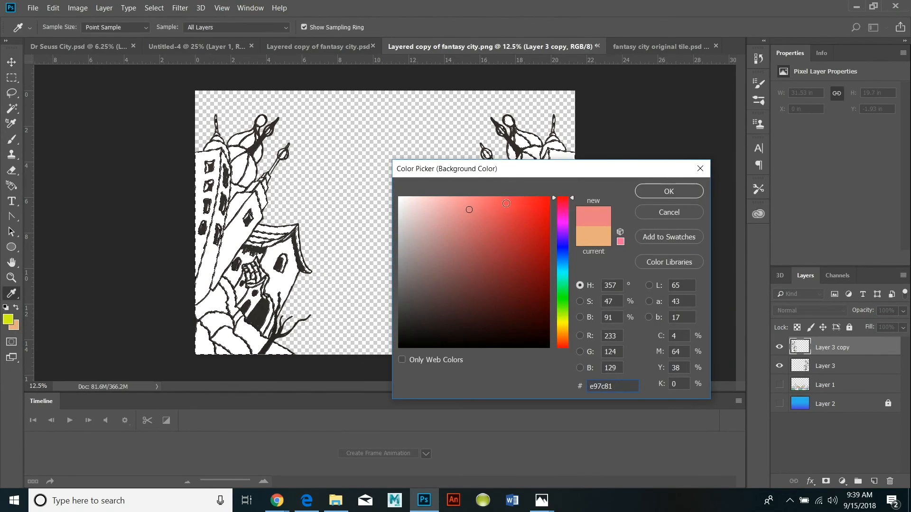
click(505, 202)
key(Return)
Fill the selected building areas on Layer 3 copy with a vertical gradient from yellow-green down to coral red.
key(v)
click(18, 298)
click(46, 449)
drag(328, 152, 349, 327)
drag(368, 245, 360, 310)
Show Layers 1 and 2 again and merge Layer 3 copy down into Layer 3.
click(779, 403)
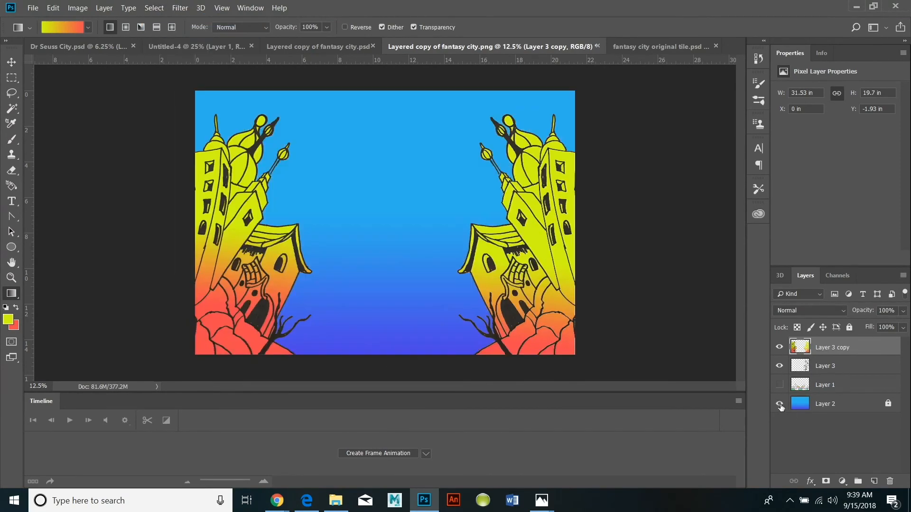
click(779, 384)
click(778, 365)
click(779, 366)
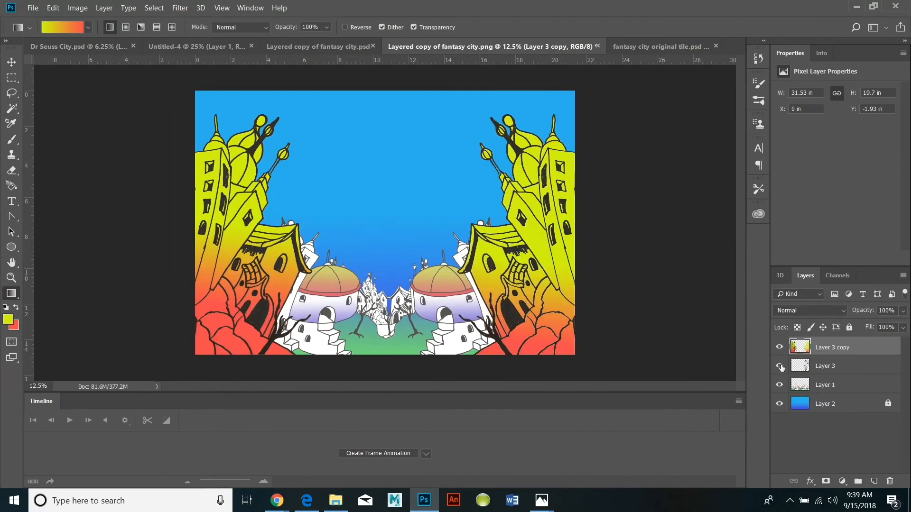
click(104, 8)
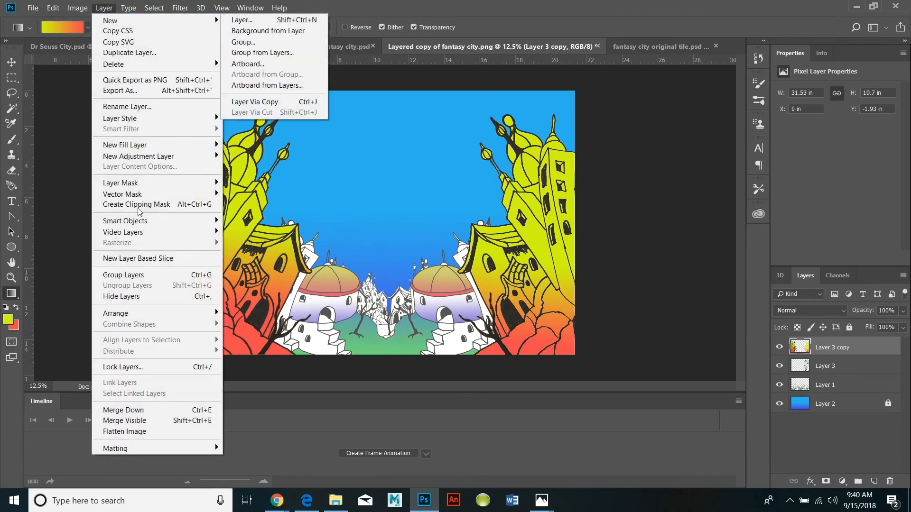
click(123, 411)
Hide Layers 2 and 3 and select the white areas of the background city with Color Range.
click(779, 348)
click(779, 385)
click(11, 277)
click(370, 301)
click(370, 300)
click(370, 300)
drag(370, 300, 398, 228)
click(104, 8)
mouse_move(154, 8)
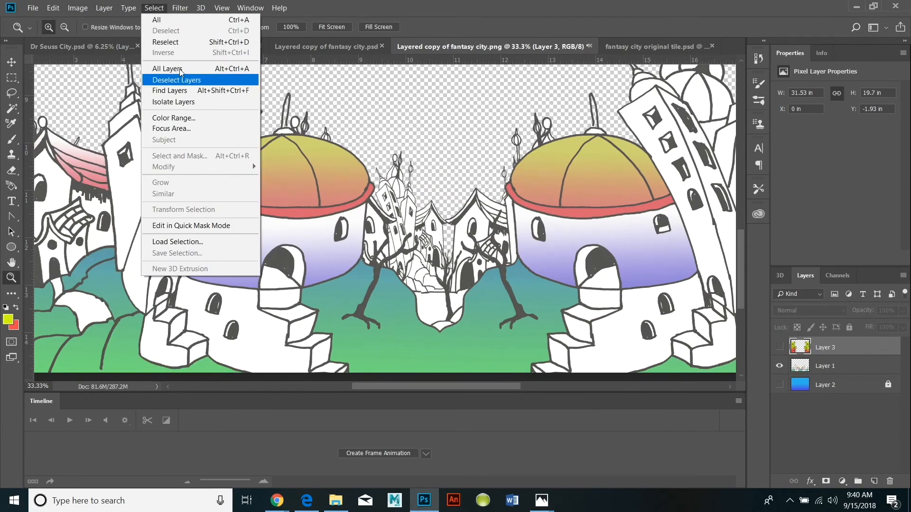
click(189, 121)
key(Return)
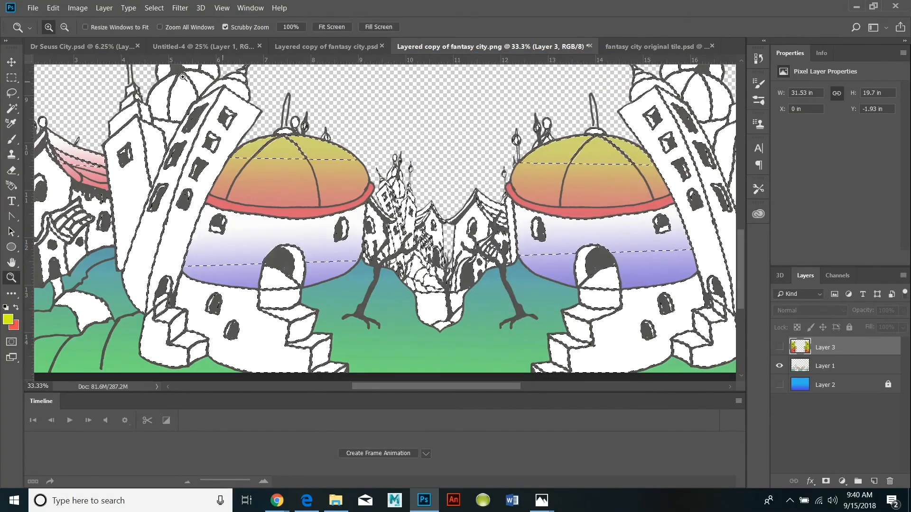
Set the background colour to blue and the foreground to white, choose the Gradient tool, and make Layer 1 active.
click(13, 327)
click(563, 246)
click(669, 191)
click(8, 319)
click(402, 198)
click(669, 191)
click(11, 294)
click(62, 401)
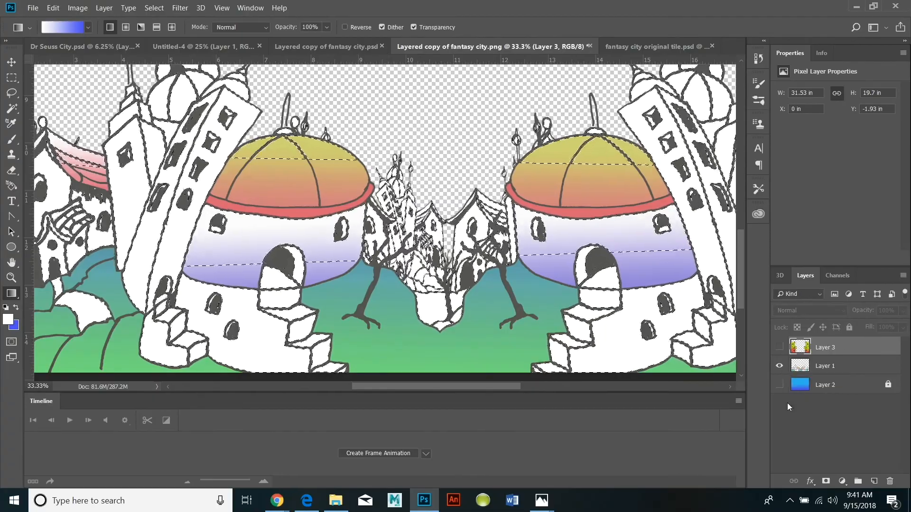
click(847, 372)
Apply a vertical gradient from white down to blue to the selected areas of Layer 1.
drag(296, 95, 308, 365)
drag(299, 194, 308, 327)
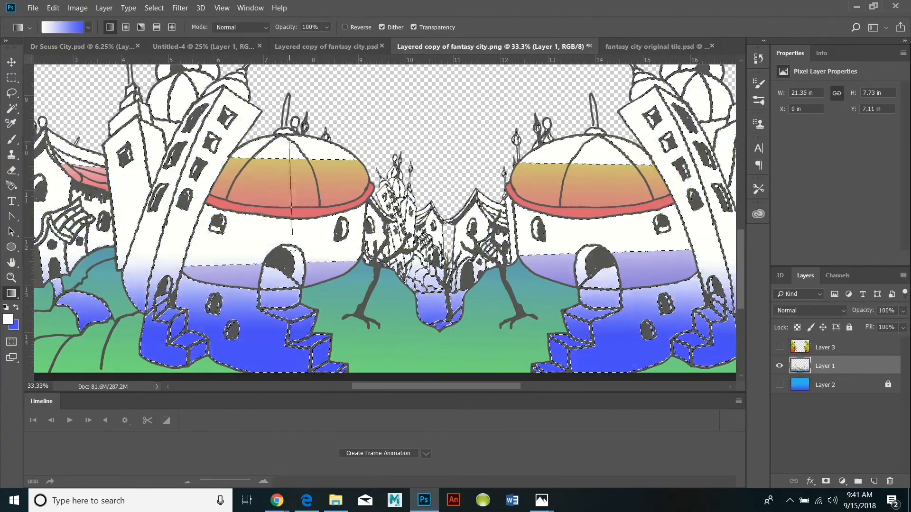
drag(300, 157, 313, 269)
Deselect and compare the recoloured background city with the foreground buildings of Layer 3.
key(z)
alt+click(545, 242)
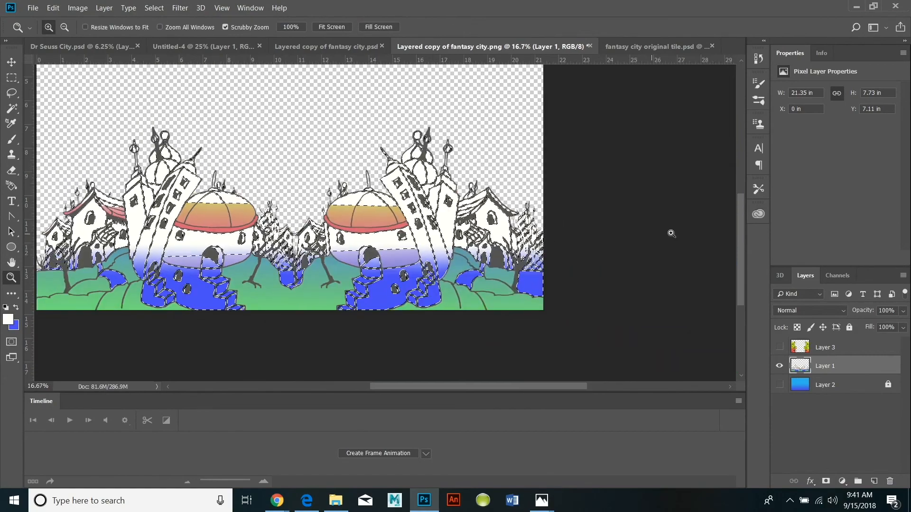
click(779, 347)
click(154, 8)
click(158, 30)
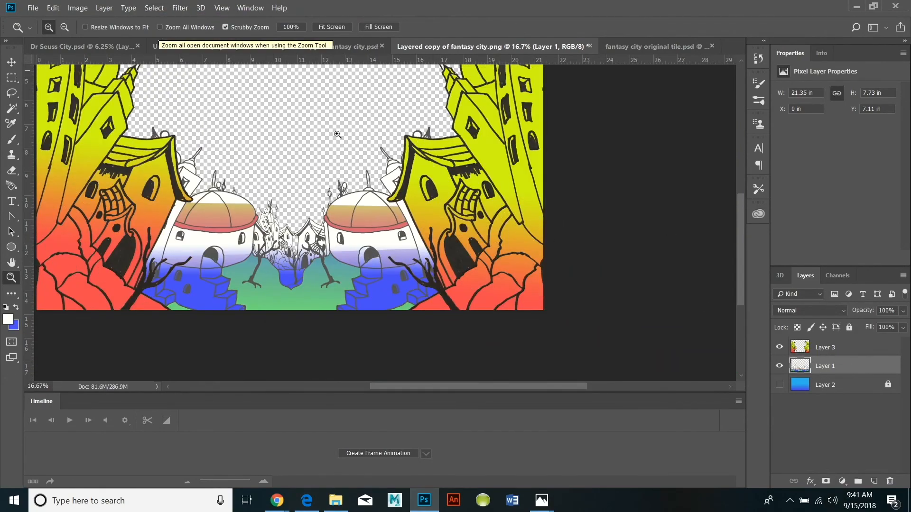
click(779, 347)
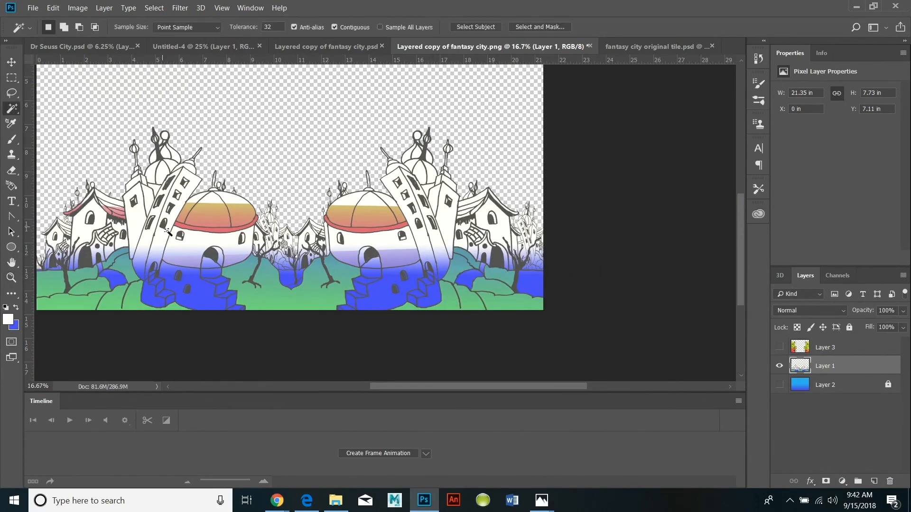
Try a blue and white gradient on a new Color Range selection of Layer 1.
click(154, 8)
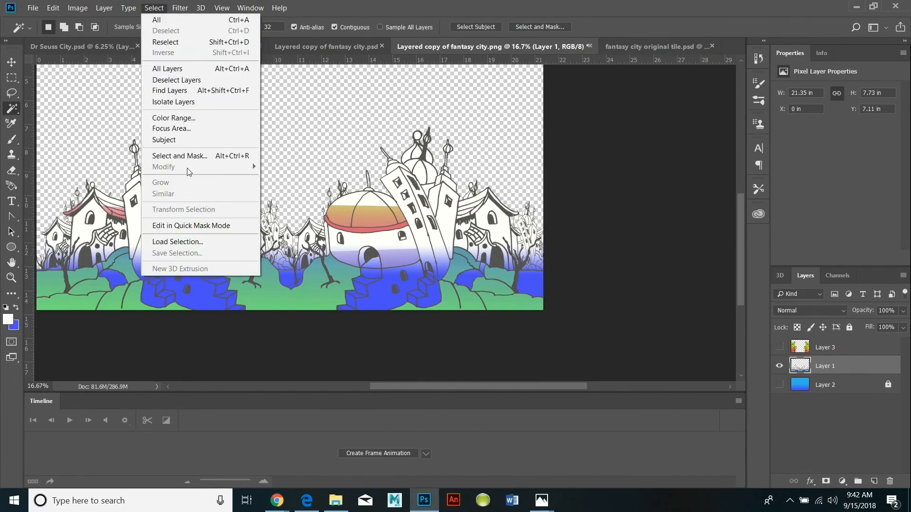
click(166, 117)
click(633, 88)
click(11, 294)
click(78, 396)
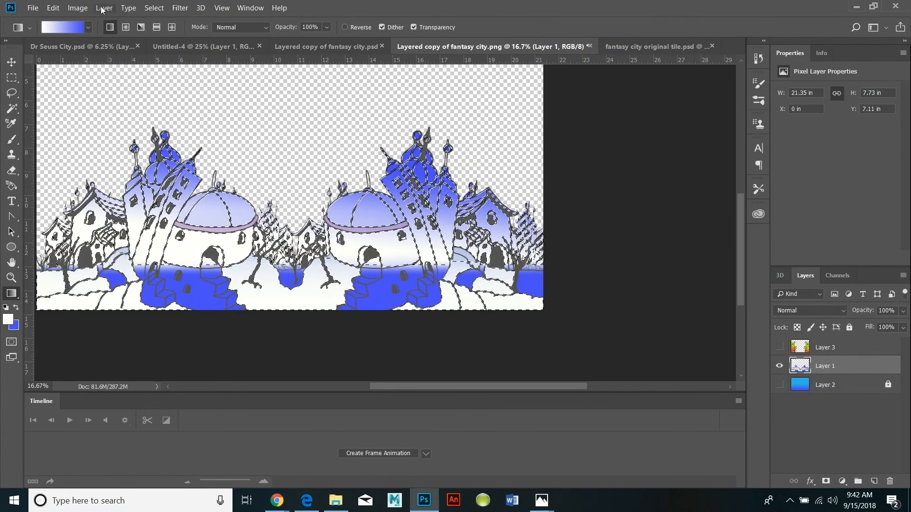
Undo the blue and white gradients on Layer 1 step by step and clear the selection.
key(ctrl+z)
click(53, 8)
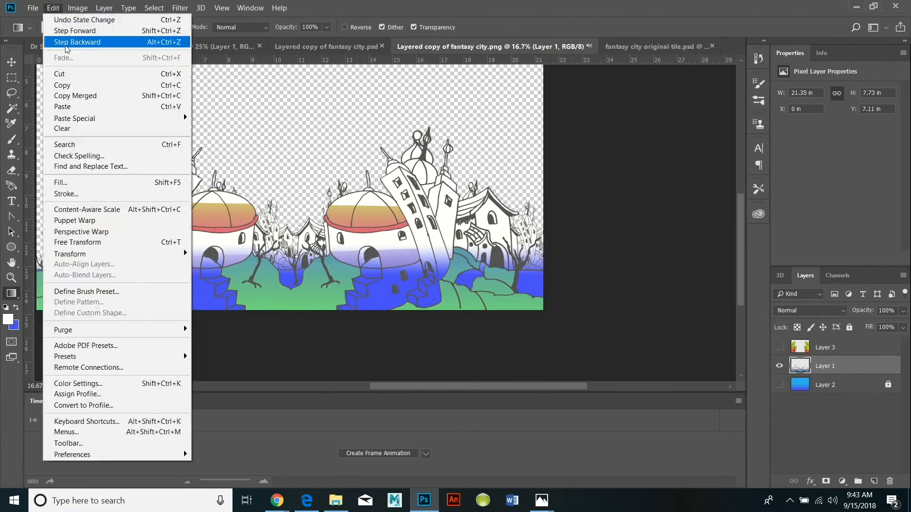
click(60, 41)
click(53, 8)
click(60, 42)
click(53, 8)
click(61, 42)
click(53, 8)
click(64, 43)
click(53, 8)
click(76, 43)
click(53, 9)
click(70, 42)
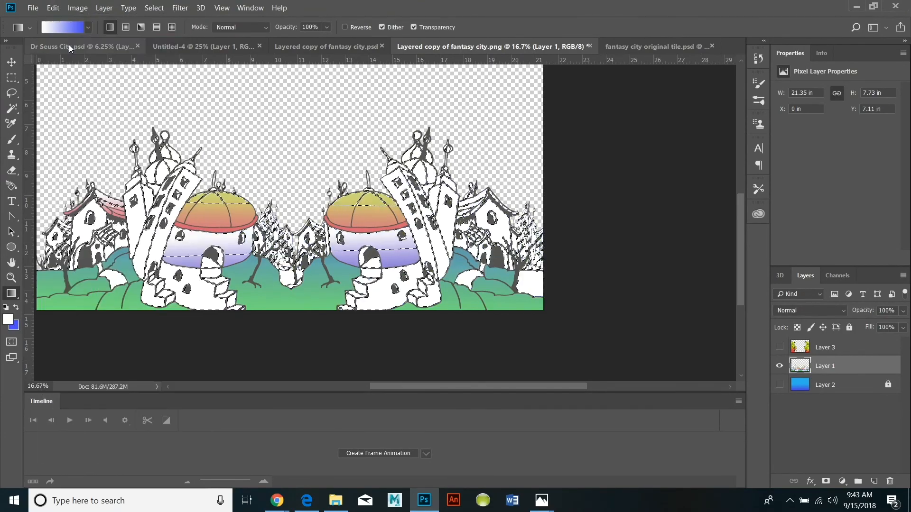
click(154, 8)
click(164, 29)
click(155, 8)
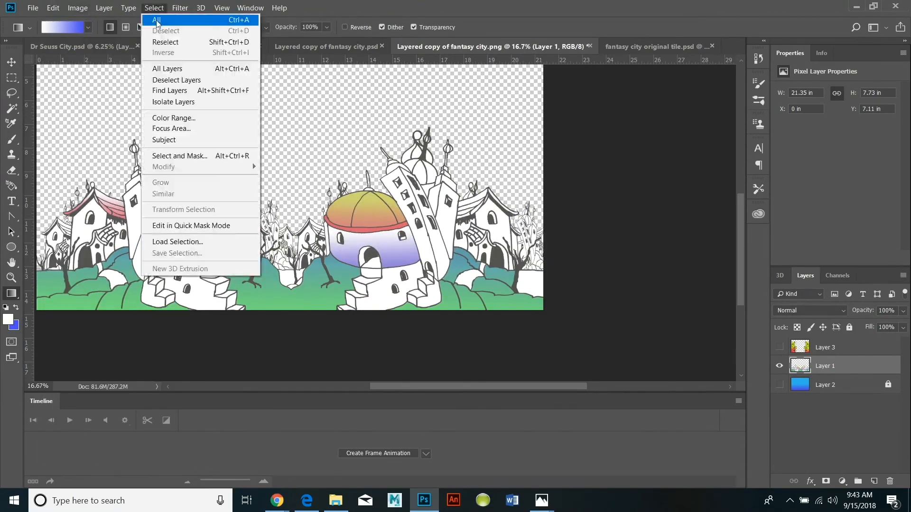
click(168, 120)
click(630, 90)
key(g)
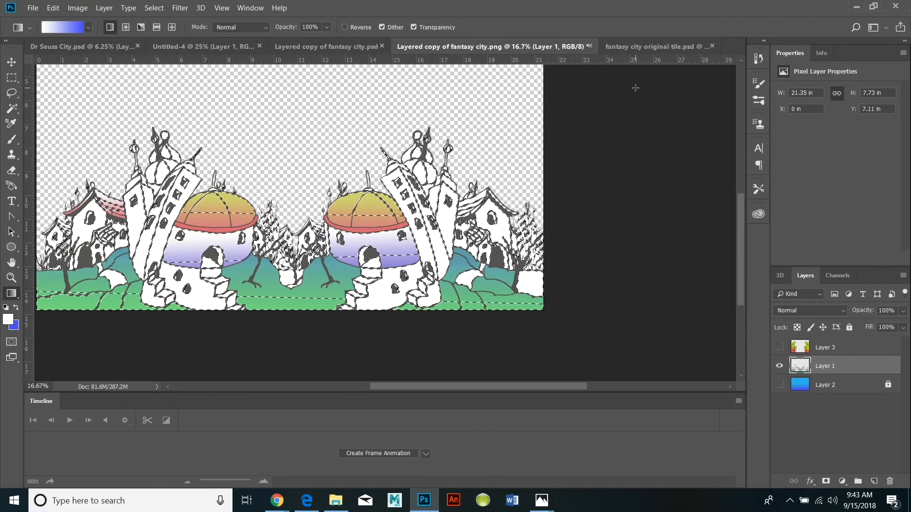
Select the pure white areas of Layer 1 with Color Range, using Highlights, fuzziness 0% and range 255.
click(154, 8)
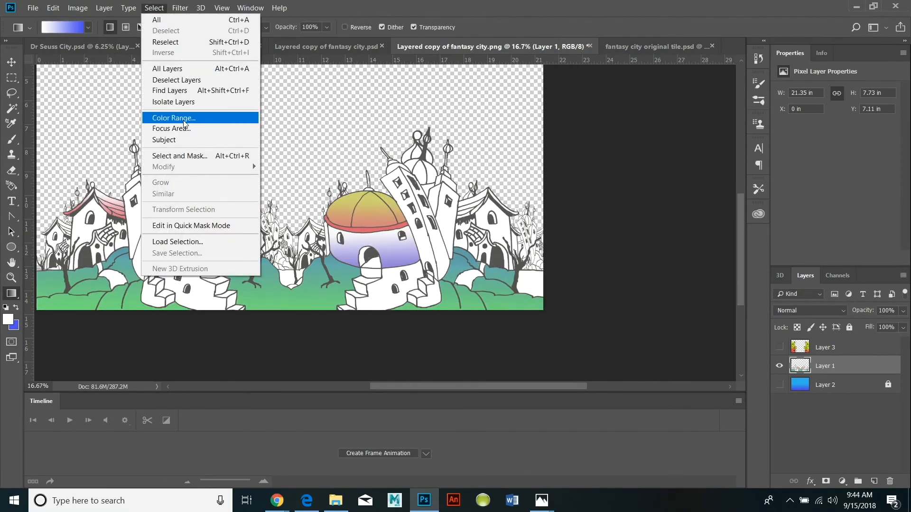
click(173, 119)
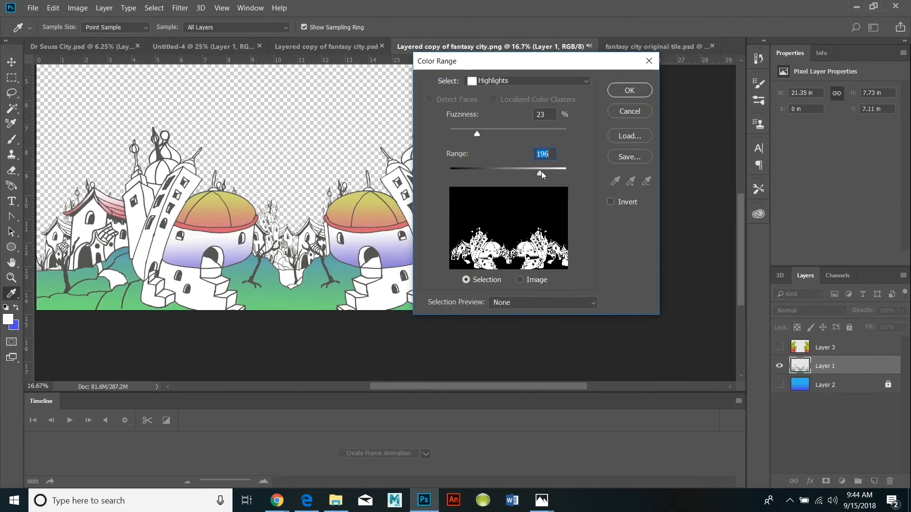
click(630, 90)
Fill the selected areas of Layer 1 with a vertical gradient from blue at the rooftops to white at the base, and deselect.
drag(251, 142, 280, 125)
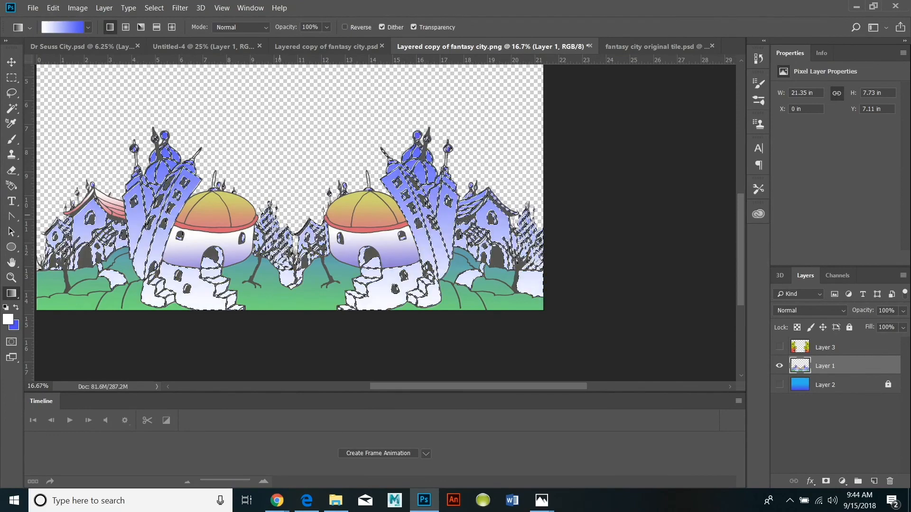
drag(286, 351, 300, 58)
scroll(287, 275, down, 3)
scroll(287, 275, down, 4)
click(154, 9)
click(163, 30)
Show Layers 3 and 2, hide Layer 1, and make Layer 3 the active layer.
click(11, 262)
drag(285, 237, 362, 257)
click(778, 347)
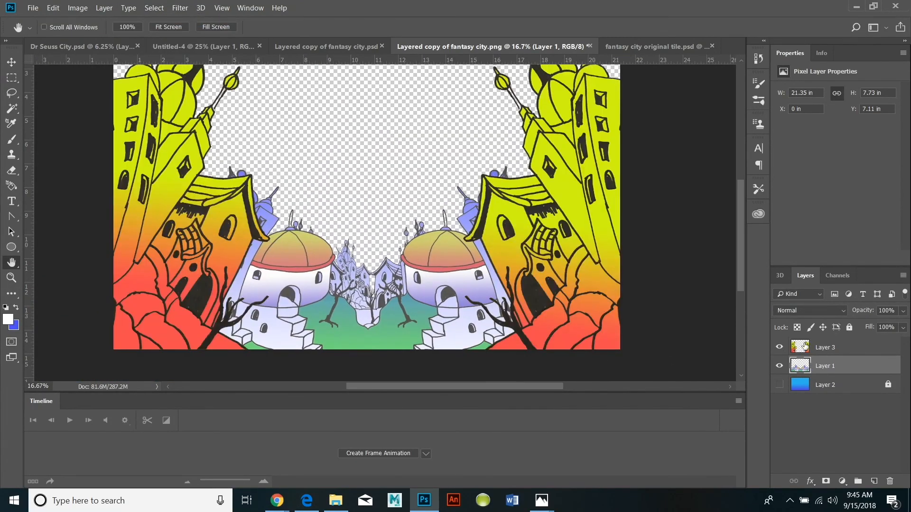
click(779, 366)
click(779, 384)
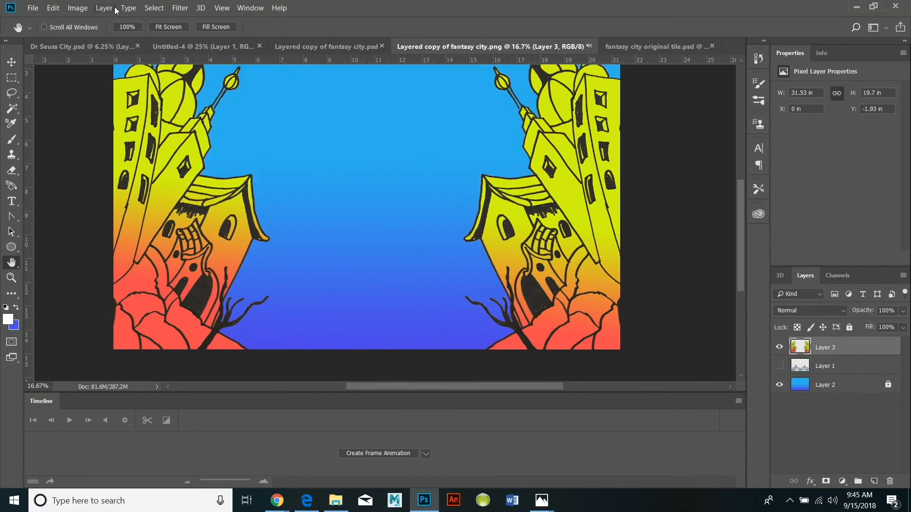
Select the yellow areas of the Layer 3 buildings with Color Range.
click(153, 8)
click(164, 116)
click(582, 83)
click(480, 125)
click(630, 90)
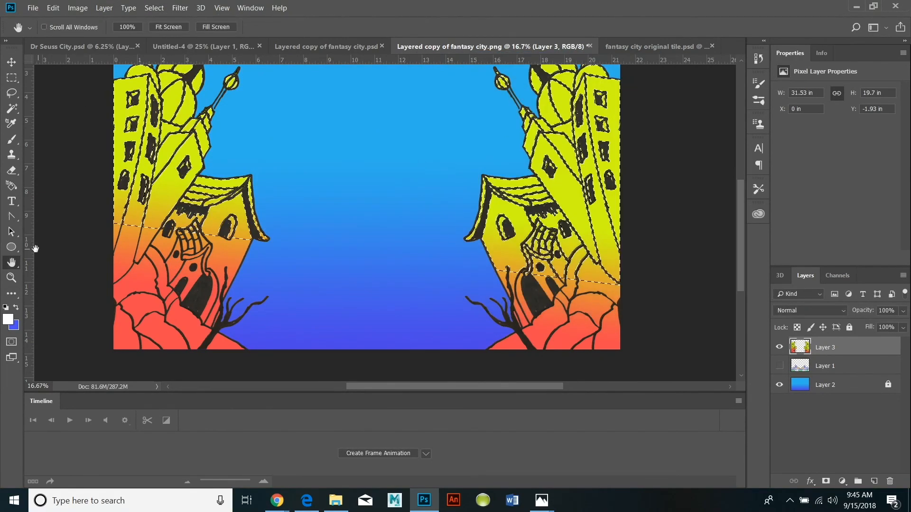
Lower the vibrance of the selected yellow areas to about -28 and deselect.
click(77, 8)
mouse_move(153, 42)
click(251, 90)
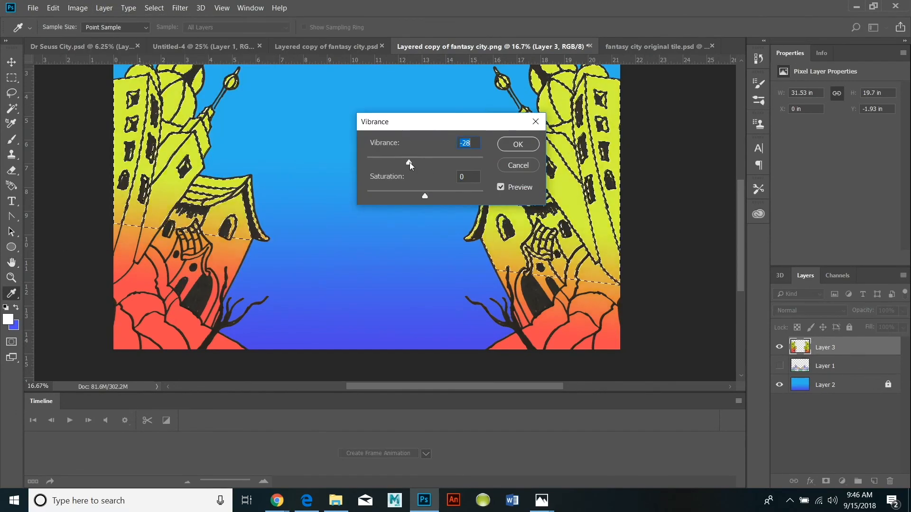
click(523, 144)
key(ctrl+d)
Shift Layer 3's hue to -35 and lower its lightness with Hue/Saturation, and show Layer 1 again.
click(77, 8)
mouse_move(118, 35)
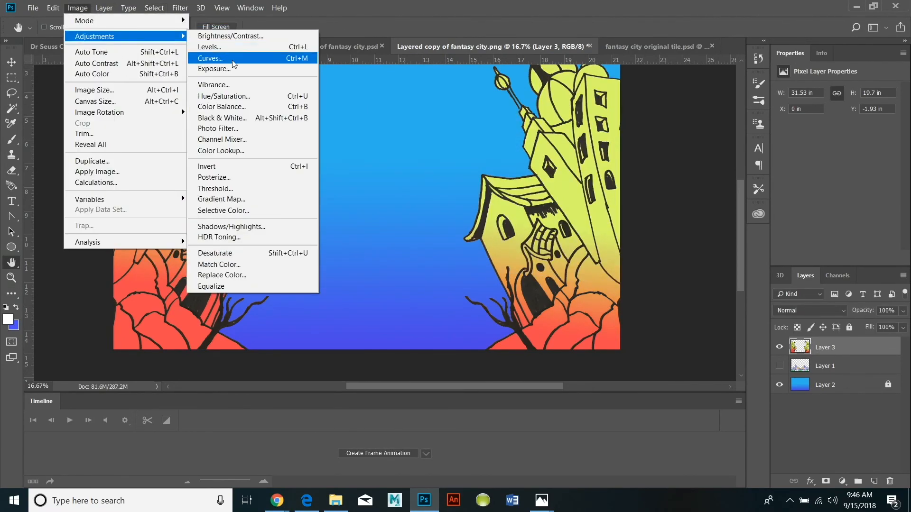
click(235, 99)
drag(719, 121, 701, 121)
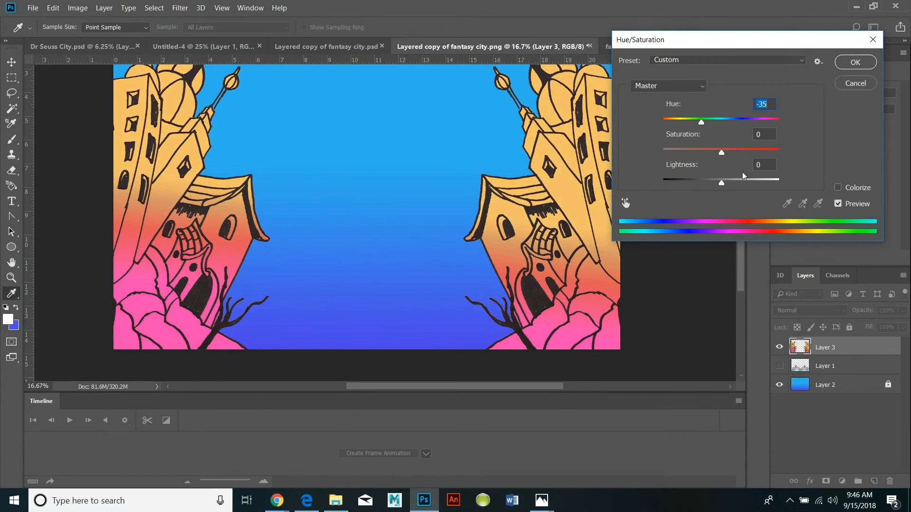
drag(721, 183, 713, 184)
click(849, 64)
key(h)
click(778, 366)
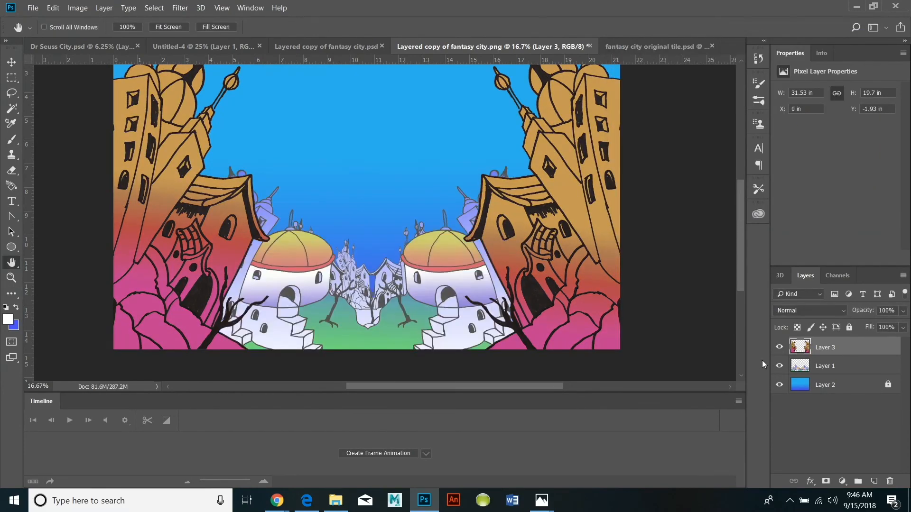
Raise the lightness of Layer 3 slightly with Hue/Saturation.
click(78, 8)
mouse_move(118, 36)
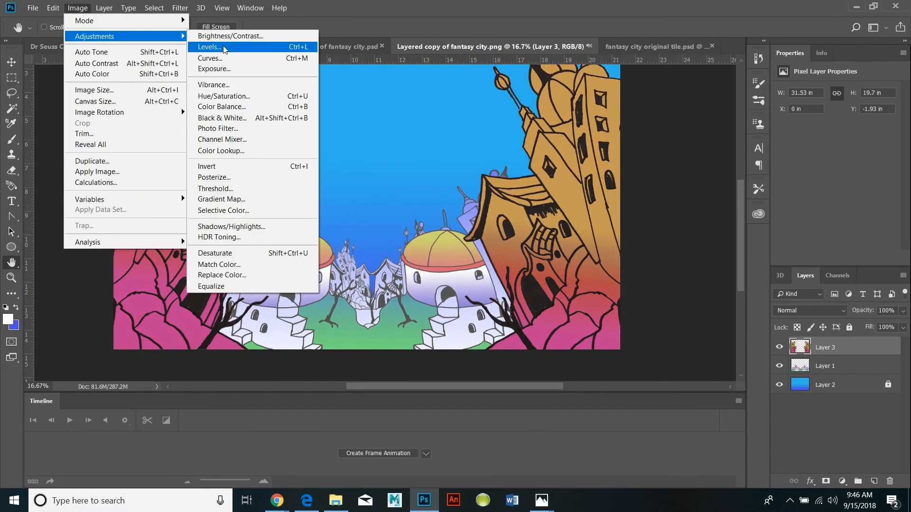
click(235, 97)
mouse_move(721, 182)
mouse_down()
mouse_move(732, 181)
mouse_move(724, 183)
mouse_up()
Raise the brightness of Layer 3 to 51 with Brightness/Contrast.
click(77, 8)
click(366, 35)
drag(599, 154, 618, 153)
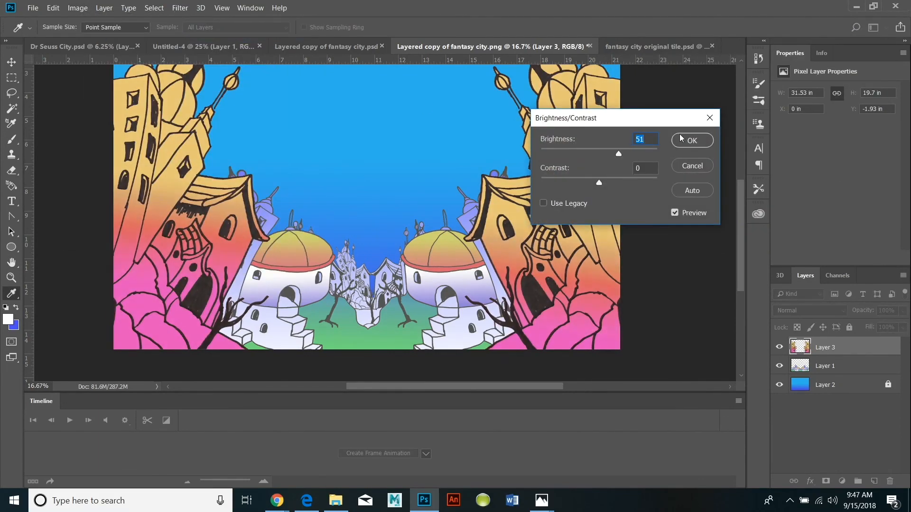
click(678, 137)
Switch to Dr Seuss City.psd and paste the brightened foreground buildings as a new layer.
key(h)
drag(566, 265, 560, 316)
click(104, 8)
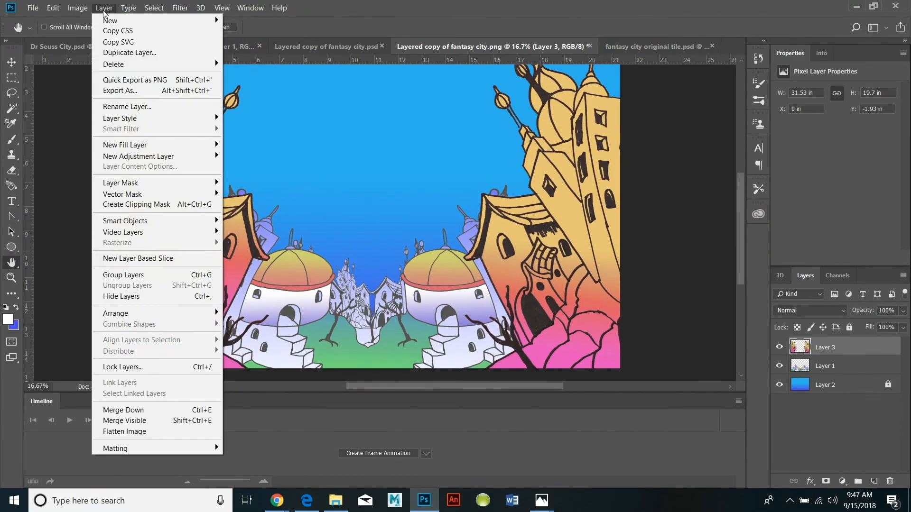
click(298, 47)
click(180, 46)
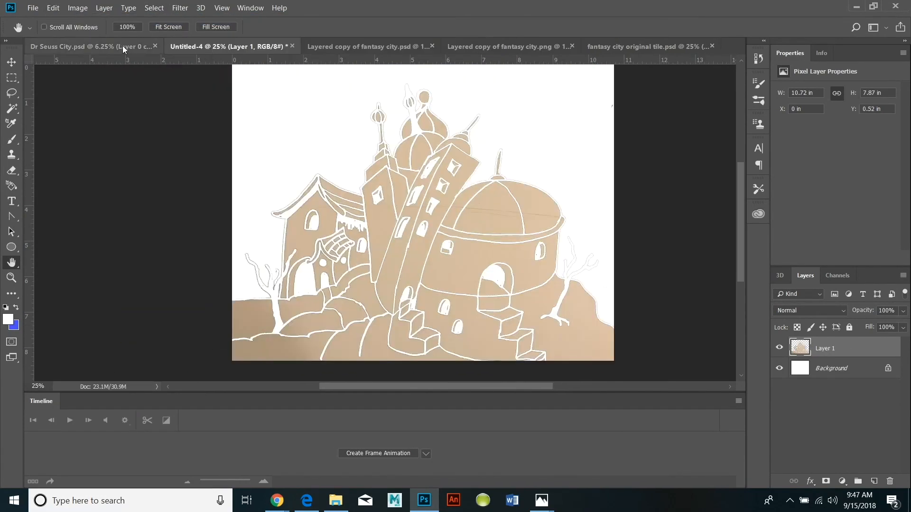
click(78, 46)
click(53, 8)
click(78, 106)
click(514, 216)
Scale the pasted buildings to about 46.87 by 36.35 in so they frame both sides of the whole canvas.
click(53, 8)
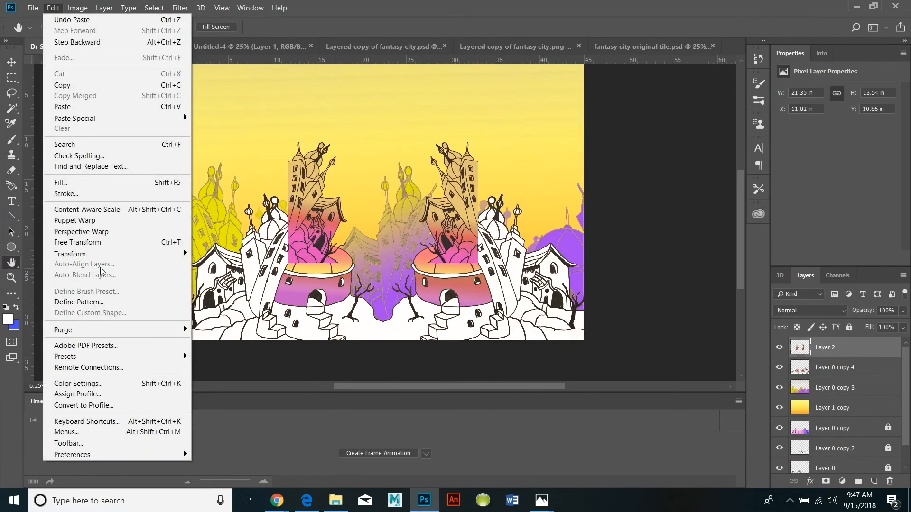
mouse_move(98, 254)
click(204, 269)
drag(288, 263, 184, 340)
drag(478, 340, 598, 341)
drag(392, 142, 392, 26)
click(12, 69)
click(429, 195)
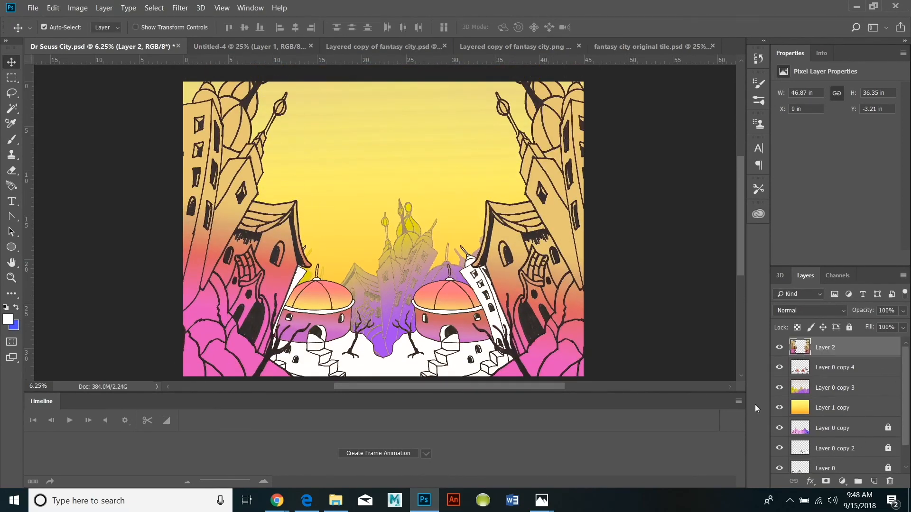
Hide Layer 2 and select the white areas of Layer 0 copy 4 with Color Range.
click(779, 347)
click(835, 367)
click(154, 9)
click(176, 108)
click(586, 82)
click(502, 93)
click(627, 90)
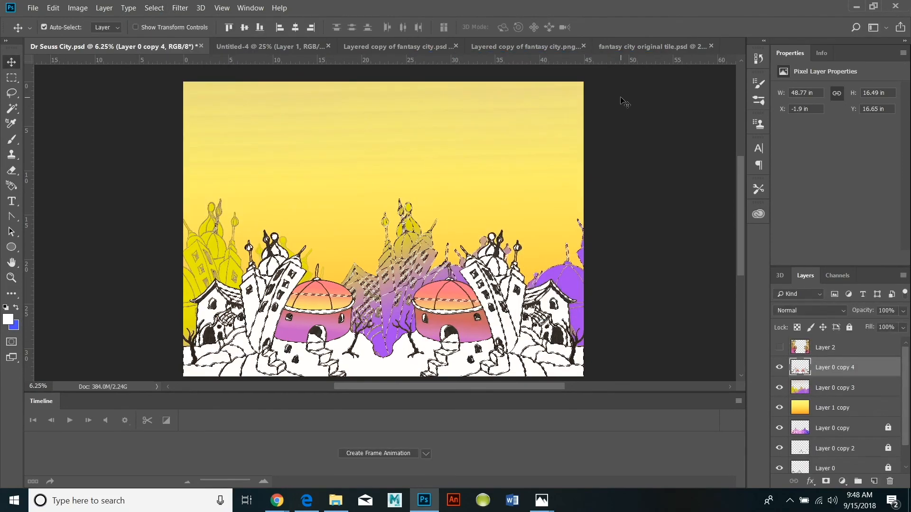
Hide the layers beneath Layer 0 copy 4 and reselect its white areas with Color Range.
drag(779, 388, 778, 472)
click(11, 279)
click(244, 294)
scroll(245, 294, down, 5)
click(154, 9)
click(172, 118)
click(617, 92)
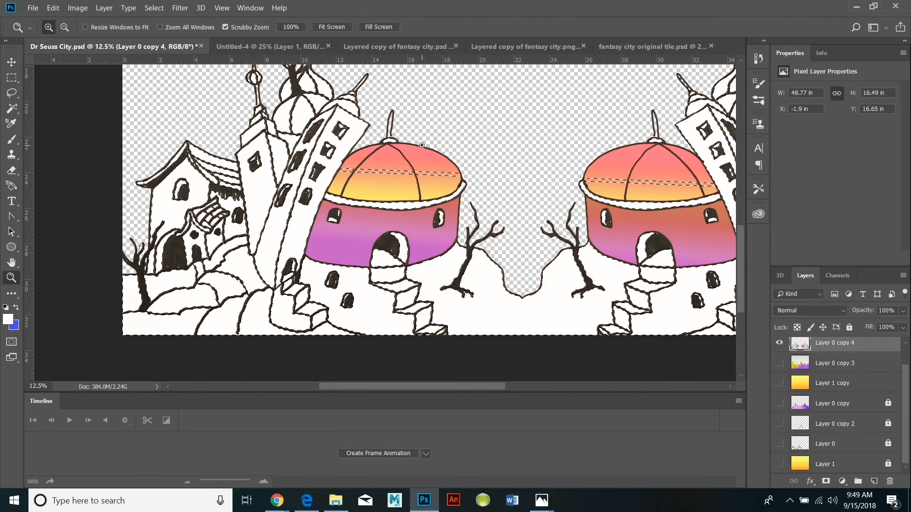
Set the background colour to green and fill the selected areas of Layer 0 copy 4 with a gradient.
click(15, 326)
click(563, 292)
click(501, 244)
click(670, 191)
click(14, 294)
click(57, 309)
drag(416, 278, 428, 385)
scroll(410, 345, up, 2)
drag(430, 336, 485, 86)
drag(356, 309, 503, 67)
drag(667, 377, 647, 354)
Redraw the blue-to-green gradient over the selected city areas, first vertically and again diagonally from the upper left.
click(11, 278)
click(182, 264)
click(427, 189)
click(11, 262)
drag(560, 190, 418, 380)
click(12, 293)
scroll(411, 307, up, 2)
drag(434, 241, 531, 347)
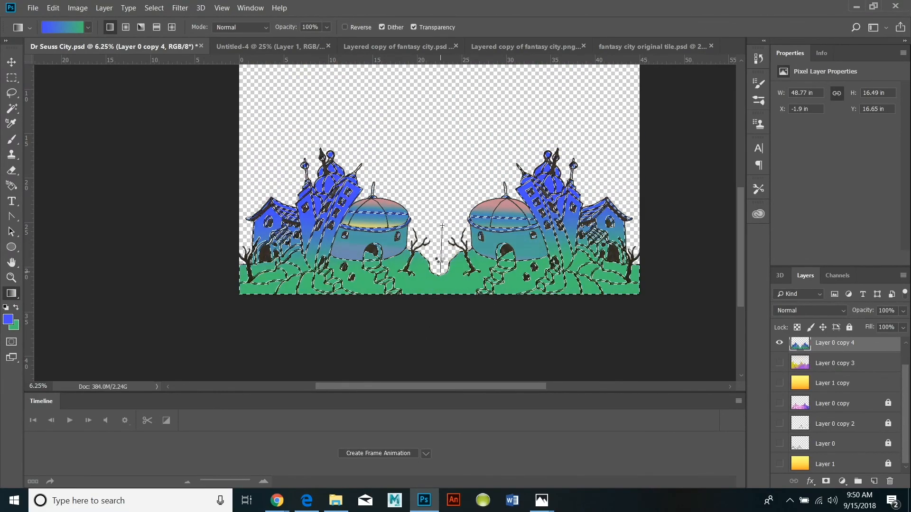
drag(271, 186, 353, 270)
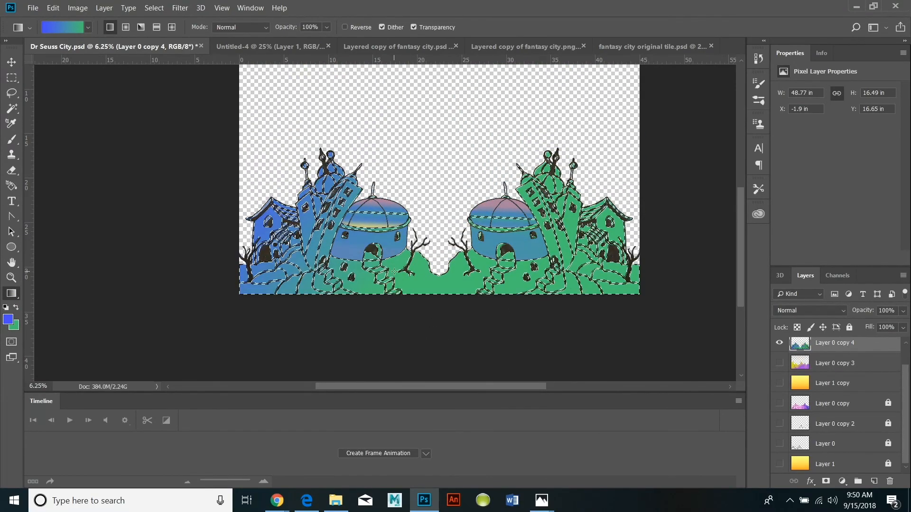
Set the background colour to yellow and redraw the gradient on the selected city areas, fading vertically from blue to yellow.
click(16, 327)
click(563, 319)
click(563, 321)
click(492, 204)
click(669, 192)
drag(324, 163, 354, 242)
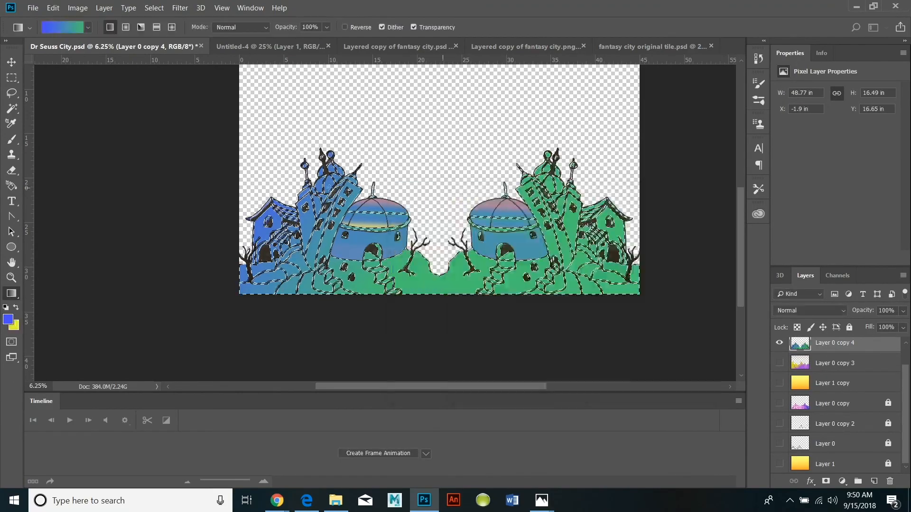
mouse_move(412, 228)
mouse_down()
mouse_move(430, 296)
mouse_move(412, 216)
mouse_up()
mouse_move(407, 253)
mouse_down()
mouse_move(399, 316)
mouse_move(412, 257)
mouse_up()
drag(423, 223, 434, 294)
drag(445, 311, 446, 268)
drag(443, 221, 448, 297)
drag(420, 190, 445, 250)
drag(439, 211, 439, 284)
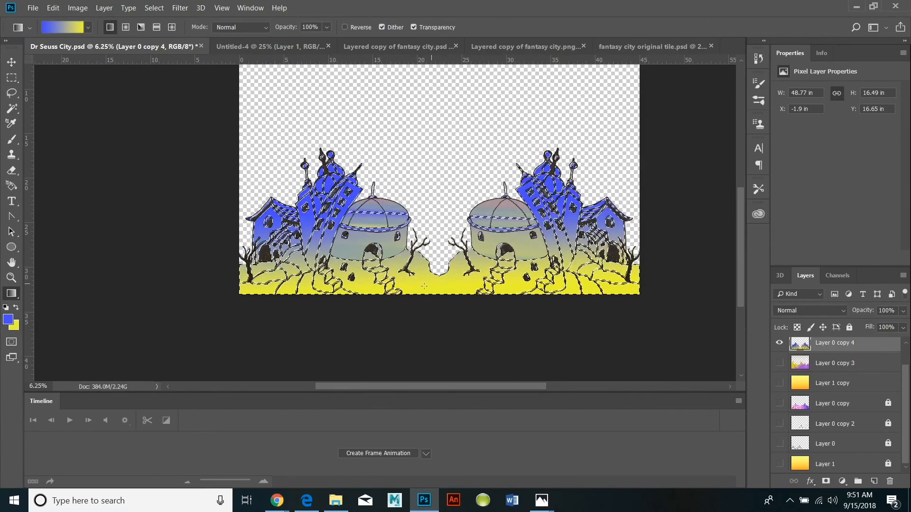
Try another foreground colour and redraw its gradient with yellow over the selected city areas.
click(8, 319)
click(563, 289)
click(524, 223)
click(517, 225)
click(668, 191)
drag(372, 152, 383, 294)
drag(379, 330, 396, 228)
drag(421, 305, 429, 131)
Set the foreground colour to teal (47a38a), redraw the gradient from teal at the base to yellow at the top, and deselect.
click(8, 319)
click(563, 291)
click(476, 223)
drag(563, 245, 563, 278)
key(Return)
drag(362, 178, 359, 309)
drag(389, 242, 415, 336)
drag(351, 308, 403, 227)
drag(455, 324, 479, 224)
click(162, 10)
click(164, 30)
Show Layer 2 and all the layers beneath Layer 0 copy 4, but leave Layer 1 hidden.
scroll(687, 303, up, 1)
scroll(827, 372, up, 2)
click(780, 347)
click(778, 387)
click(780, 408)
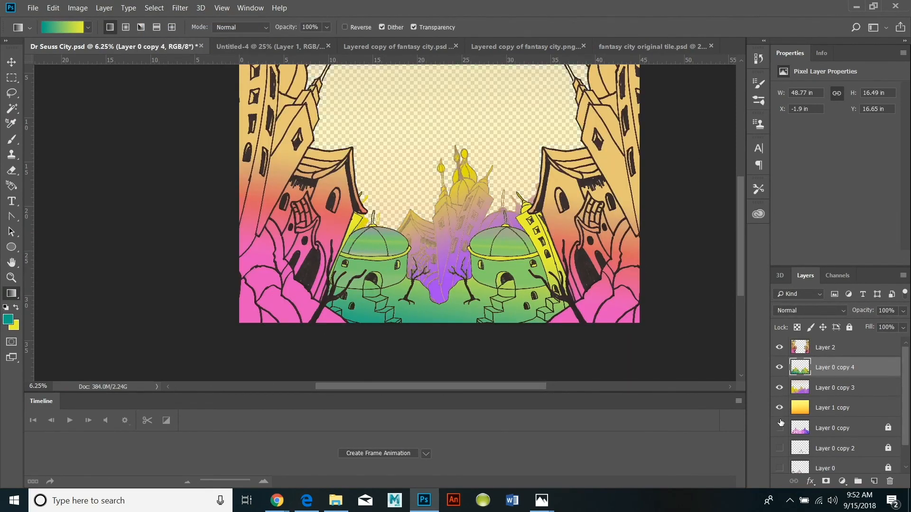
click(780, 428)
scroll(830, 408, down, 1)
click(780, 423)
click(779, 443)
click(780, 464)
click(779, 464)
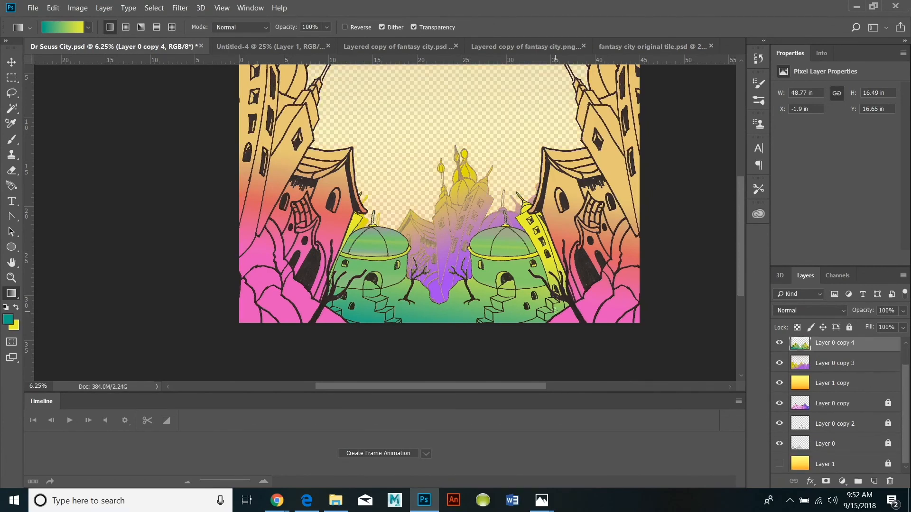
Apply Curves to Layer 0 copy 4 with a point at input 102 and output 104.
scroll(827, 364, up, 1)
click(77, 7)
click(213, 59)
click(627, 201)
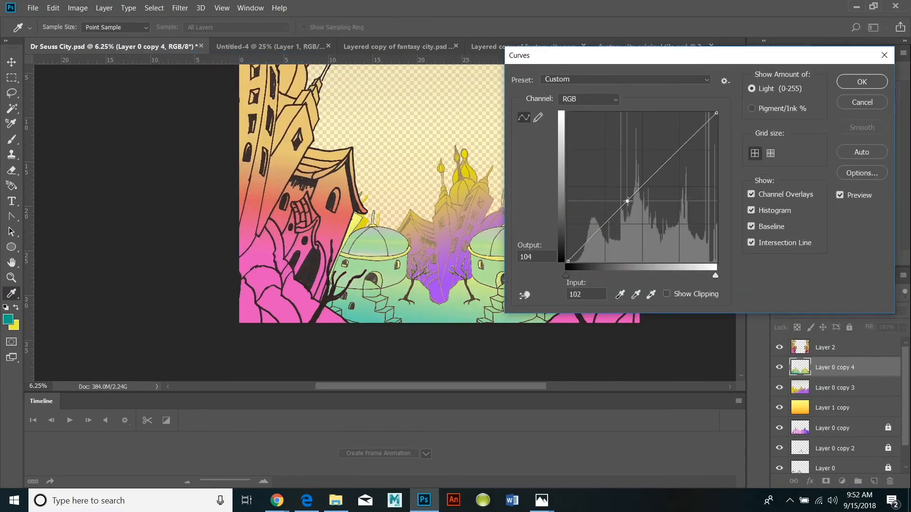
click(862, 82)
Shift the green and yellow colours of Layer 0 copy 4 to cyan and blue-violet with Hue/Saturation.
click(77, 8)
mouse_move(92, 37)
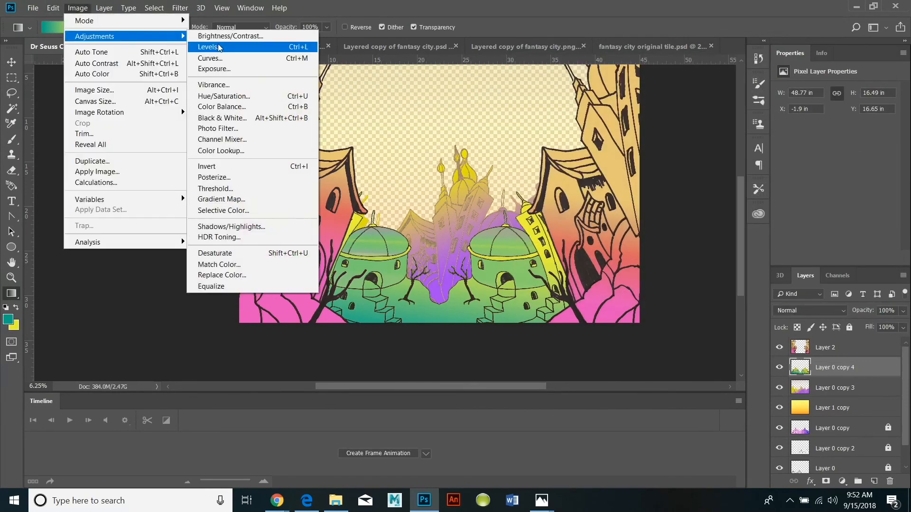
click(223, 95)
drag(721, 119, 766, 122)
drag(721, 152, 716, 176)
key(Return)
scroll(747, 231, left, 4)
scroll(746, 231, up, 4)
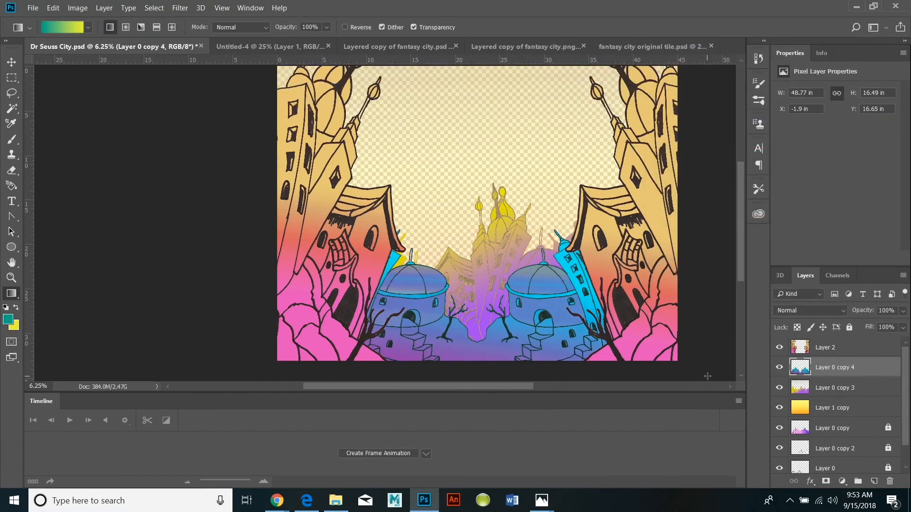
Show Layer 1 and hide every other layer.
scroll(747, 231, down, 3)
scroll(822, 446, down, 3)
click(780, 464)
click(779, 343)
scroll(780, 345, up, 1)
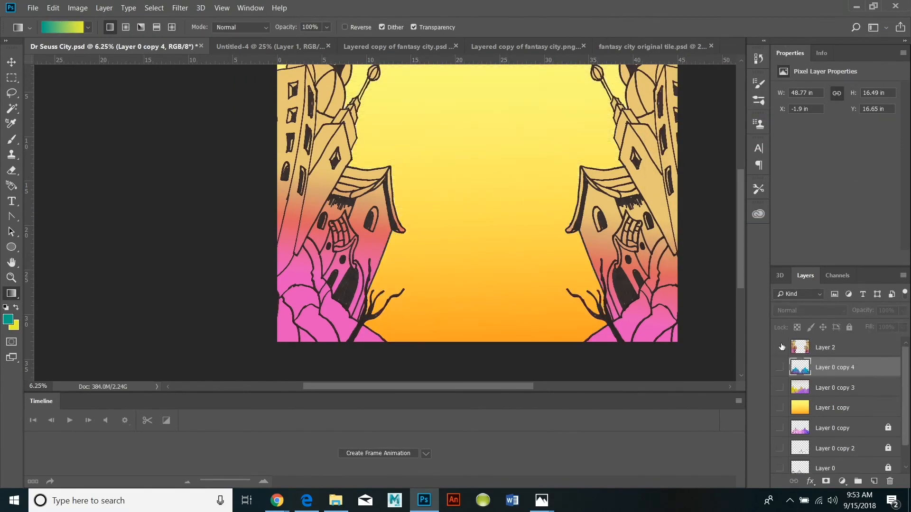
click(780, 346)
Set the background colour to blue-violet and the foreground colour to bright sky blue.
click(15, 326)
click(562, 244)
click(518, 207)
click(669, 191)
click(8, 319)
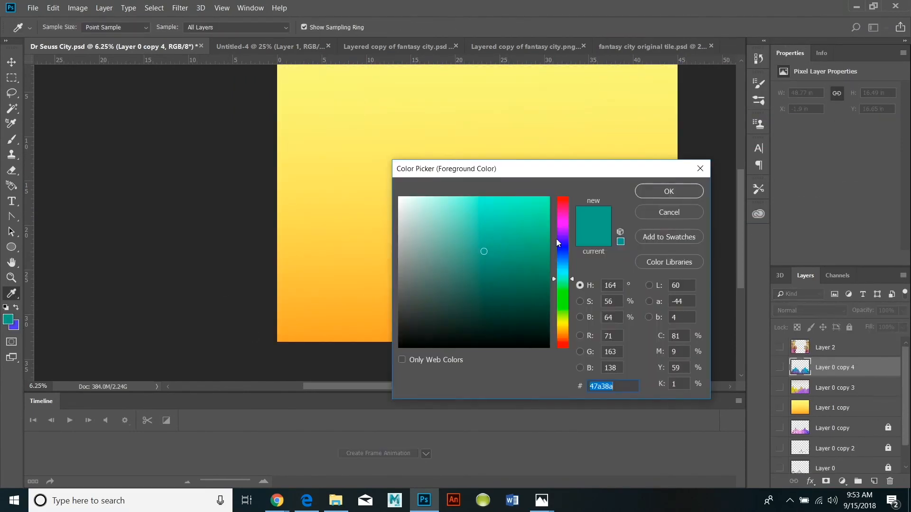
drag(550, 261, 551, 264)
click(535, 200)
click(668, 191)
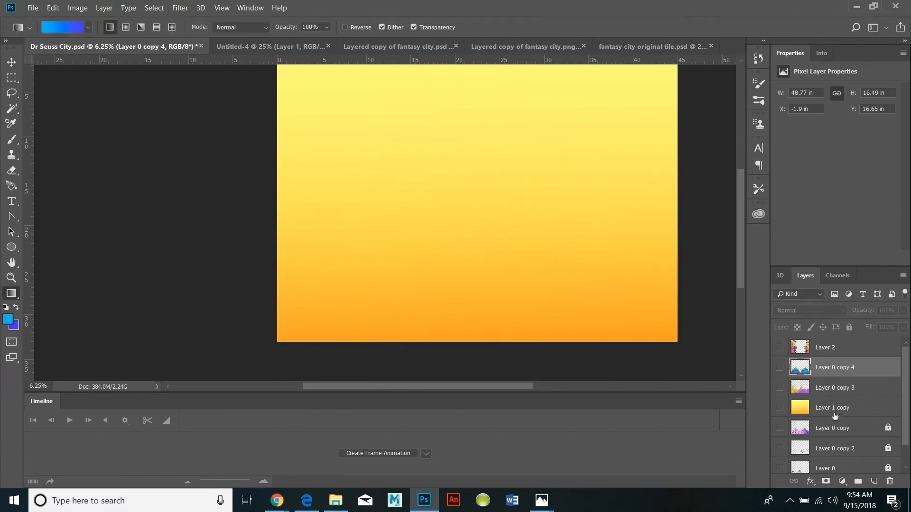
Fill Layer 1 with a vertical gradient from sky blue at the top to blue-violet at the bottom, redrawing it to adjust the blend.
scroll(835, 418, down, 2)
click(834, 464)
scroll(197, 337, up, 2)
drag(423, 374, 422, 368)
drag(399, 184, 419, 351)
drag(391, 138, 395, 303)
drag(393, 206, 396, 327)
drag(399, 271, 399, 344)
scroll(490, 330, down, 4)
drag(450, 133, 527, 311)
scroll(527, 311, up, 2)
click(11, 278)
alt+click(322, 308)
click(11, 262)
drag(383, 220, 362, 332)
click(11, 294)
drag(522, 152, 512, 322)
Show Layer 0, Layer 0 copy 2, Layer 0 copy and Layer 0 copy 3 over the sky, keeping Layer 1 copy hidden.
click(780, 444)
click(779, 423)
click(779, 403)
click(779, 383)
click(780, 383)
click(780, 363)
Move the yellow and purple city of Layer 0 copy 3 down to about Y 6.45 in.
click(12, 62)
drag(424, 255, 424, 301)
scroll(873, 401, up, 1)
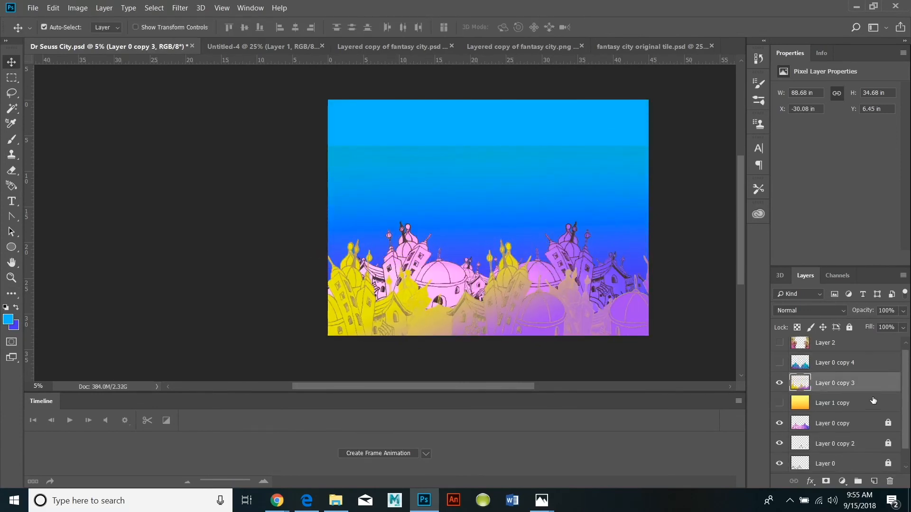
Show Layer 0 copy 4 and move its blue city to about X -0.97 in, Y 18.43 in.
click(779, 363)
drag(572, 304, 579, 315)
scroll(580, 316, up, 1)
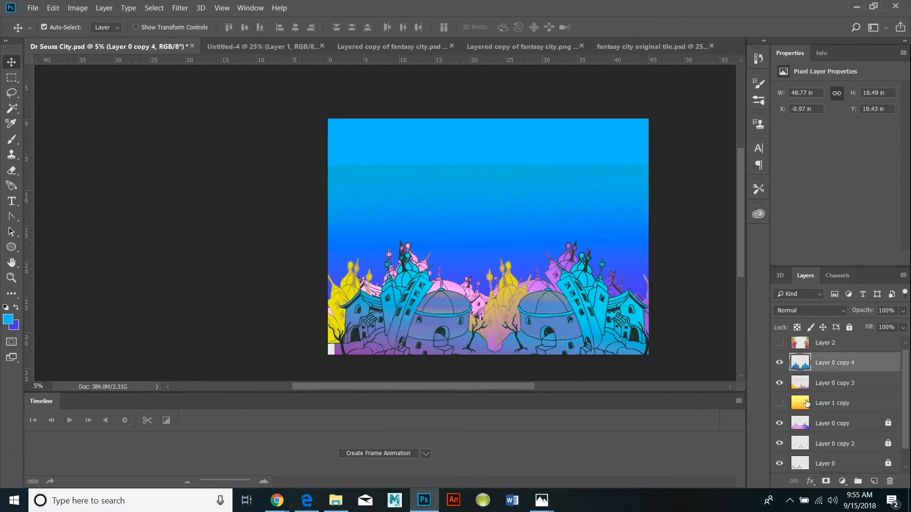
Darken the yellow and purple city of Layer 0 copy 3 by lowering its brightness with Brightness/Contrast.
click(802, 383)
click(102, 8)
mouse_move(78, 8)
mouse_move(96, 37)
click(228, 35)
drag(599, 154, 559, 153)
click(692, 140)
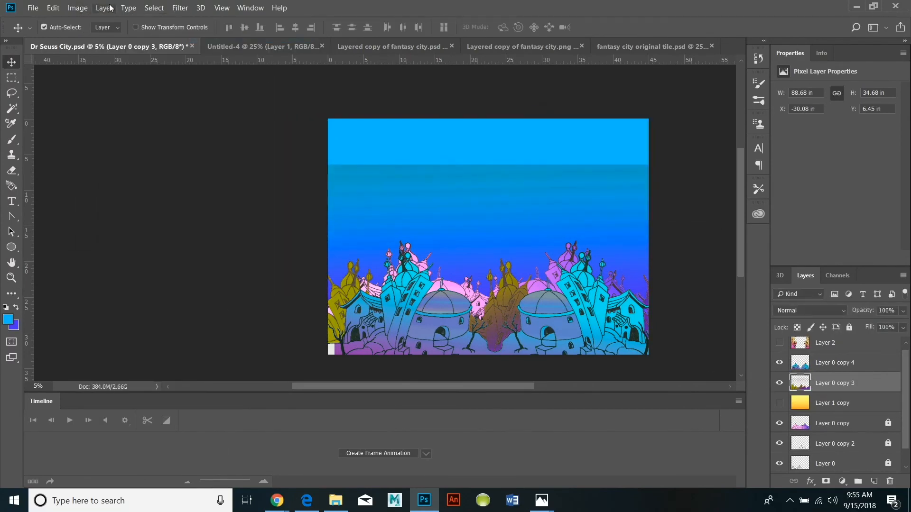
Mute the colours of Layer 0 copy 3 with Hue/Saturation, shifting the hue slightly and lowering the saturation.
click(78, 8)
mouse_move(95, 37)
click(249, 96)
mouse_move(721, 182)
mouse_down()
mouse_move(744, 184)
mouse_move(728, 184)
mouse_up()
drag(721, 152, 683, 153)
drag(721, 122, 731, 123)
mouse_move(735, 185)
mouse_down()
mouse_move(719, 188)
mouse_move(733, 185)
mouse_up()
drag(683, 152, 712, 153)
click(855, 63)
Scale and reposition the city of Layer 0 copy 3 to about 97.5 by 39.5 in at X -33.61 in, Y 5.34 in.
drag(350, 293, 491, 319)
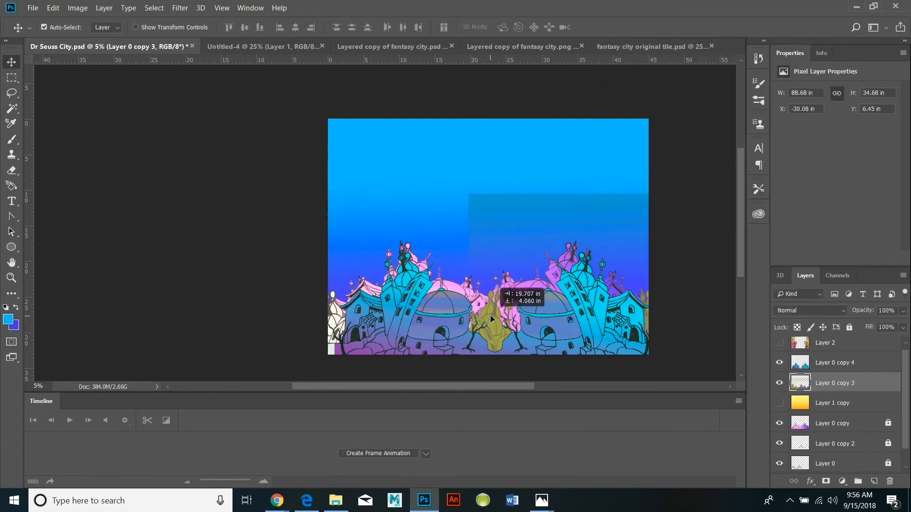
click(53, 8)
mouse_move(116, 254)
click(223, 267)
drag(253, 193, 191, 159)
drag(465, 299, 364, 301)
click(11, 62)
click(426, 202)
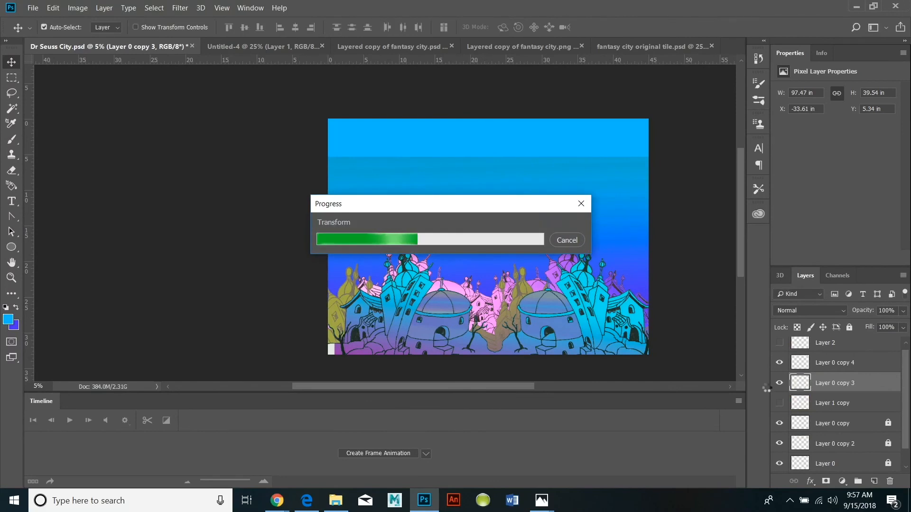
Show the tilted foreground buildings of Layer 2 over the city layers.
click(779, 342)
scroll(707, 365, down, 1)
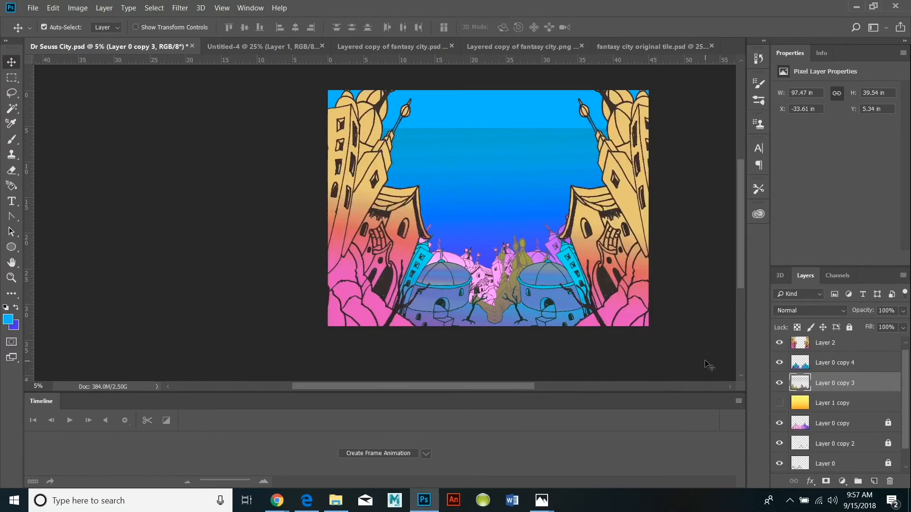
scroll(708, 365, up, 1)
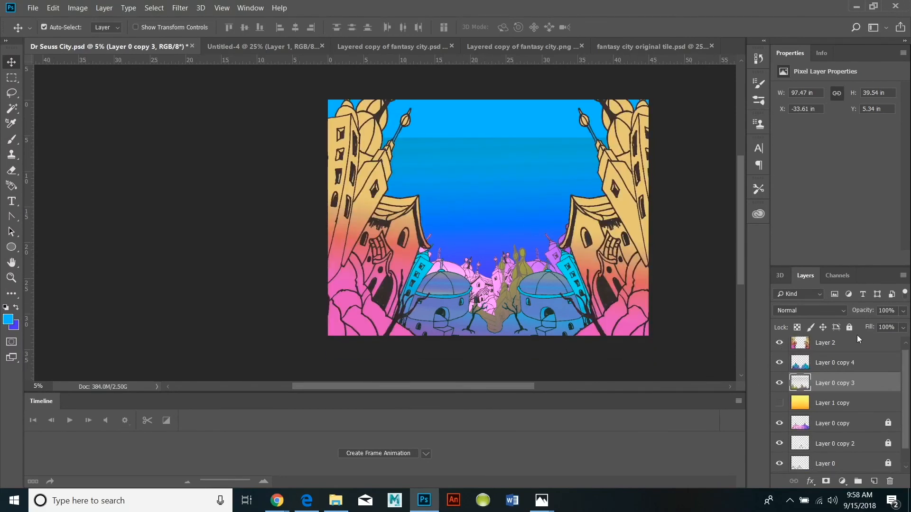
Try to cut the area around the blue city of Layer 0 copy 4, undo the cut and clear the selection.
click(843, 363)
key(w)
click(462, 219)
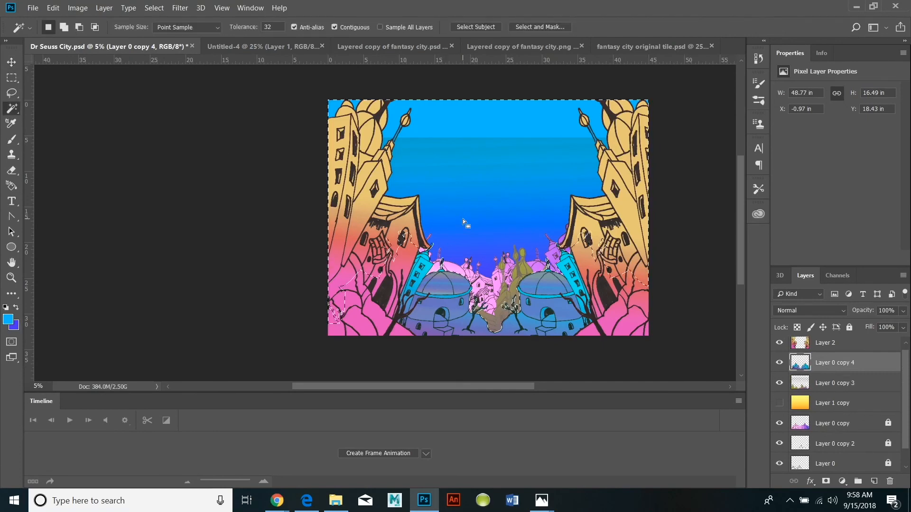
click(53, 8)
click(74, 76)
click(53, 8)
click(61, 41)
scroll(818, 416, down, 1)
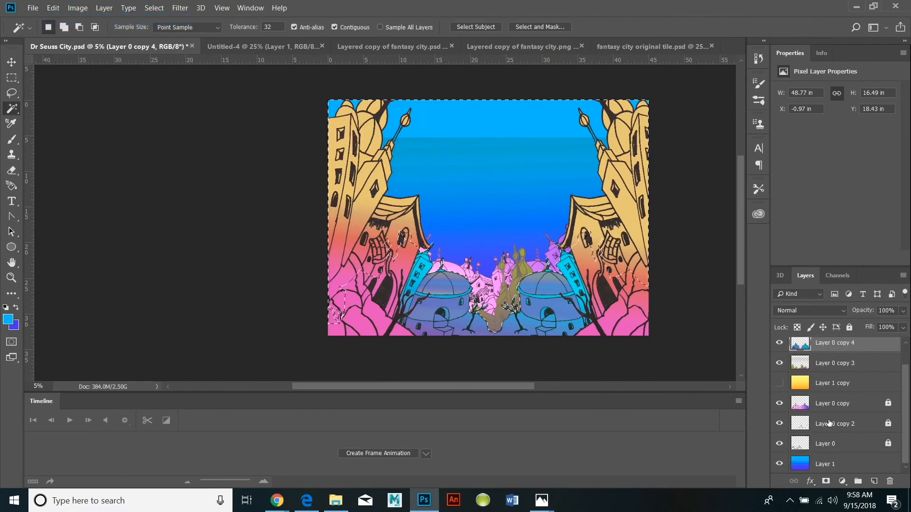
scroll(812, 440, up, 1)
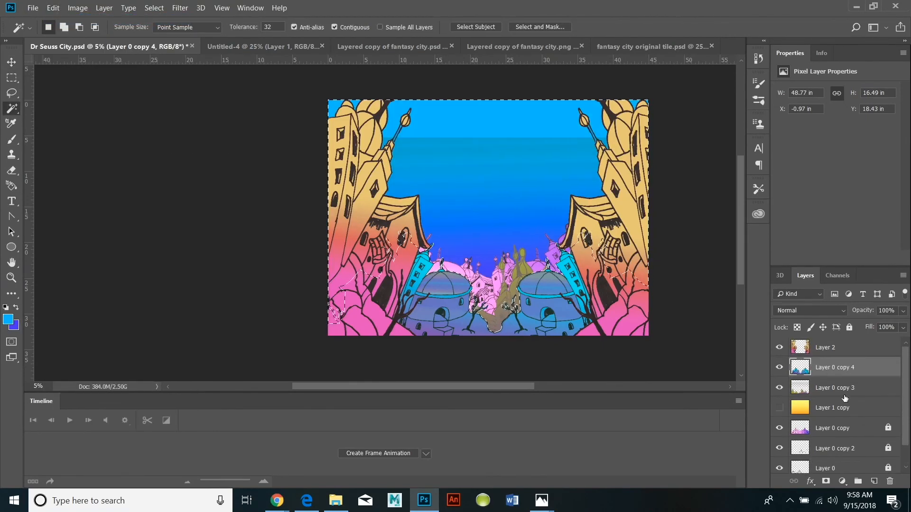
scroll(843, 399, down, 1)
click(825, 464)
click(154, 8)
click(164, 29)
Remove the hazy rectangular backdrop in the sky from Layer 0 copy 3 by selecting and cutting it.
scroll(814, 421, up, 1)
click(799, 346)
click(813, 366)
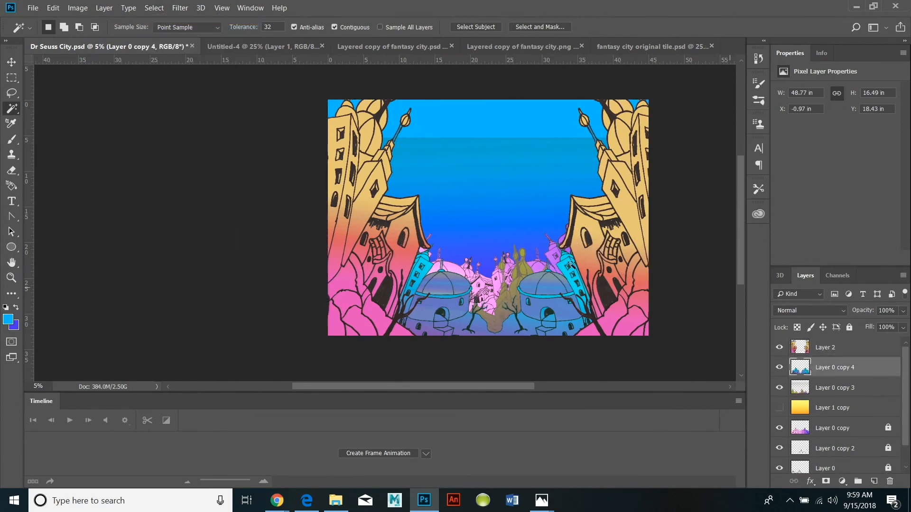
click(541, 186)
click(154, 8)
click(164, 30)
click(860, 389)
click(52, 8)
click(66, 71)
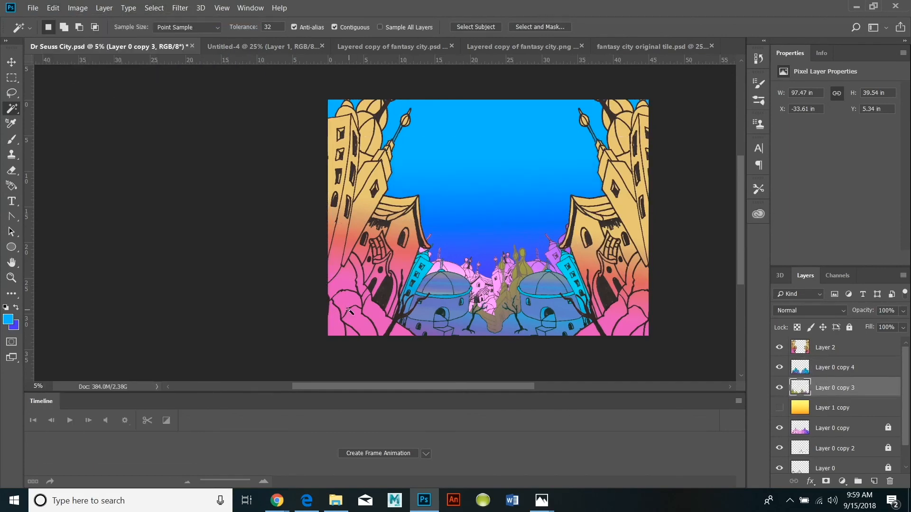
Mute the blue city of Layer 0 copy 4 by setting its vibrance to -52 and lowering its saturation.
click(825, 367)
click(77, 8)
mouse_move(124, 36)
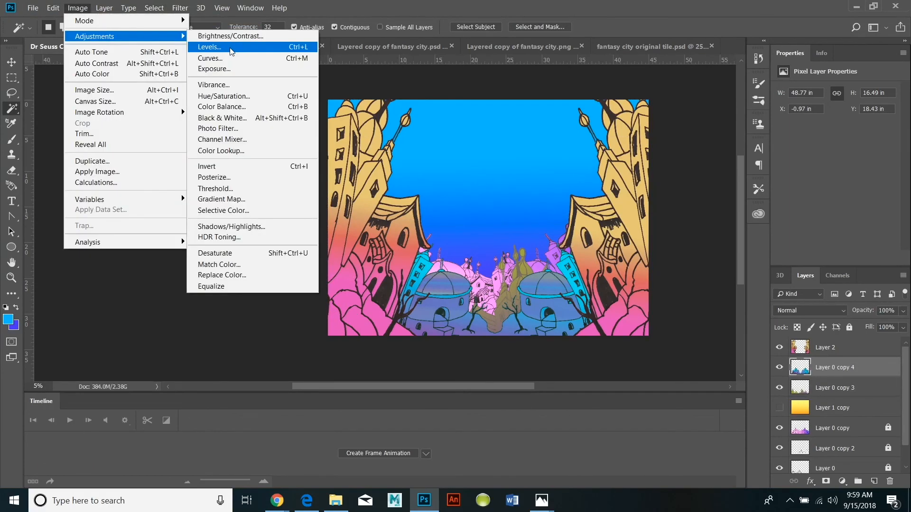
click(212, 84)
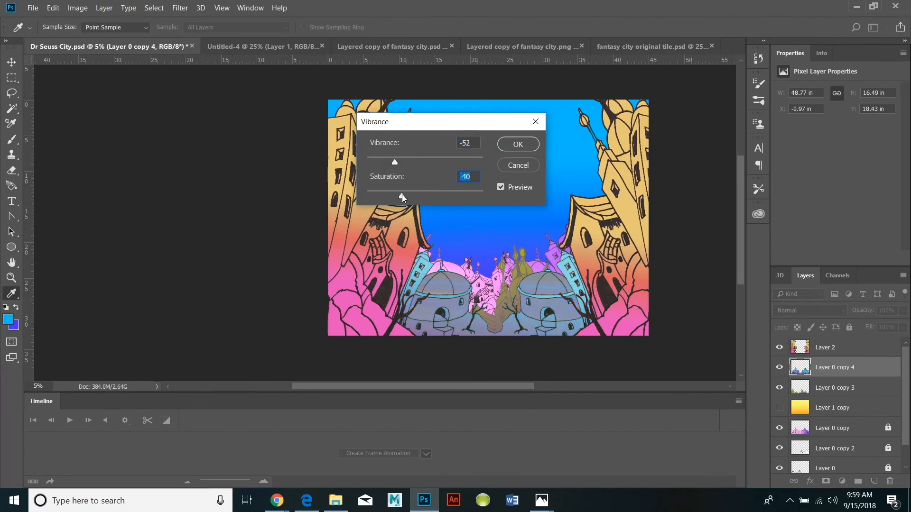
click(518, 144)
Stretch the city of Layer 0 copy 4 horizontally to about 68 in wide, positioned at about X -13.29 in.
click(53, 8)
mouse_move(73, 255)
click(253, 270)
drag(321, 290, 292, 289)
drag(669, 290, 721, 290)
drag(292, 290, 247, 290)
drag(721, 290, 732, 289)
drag(467, 302, 453, 303)
key(Return)
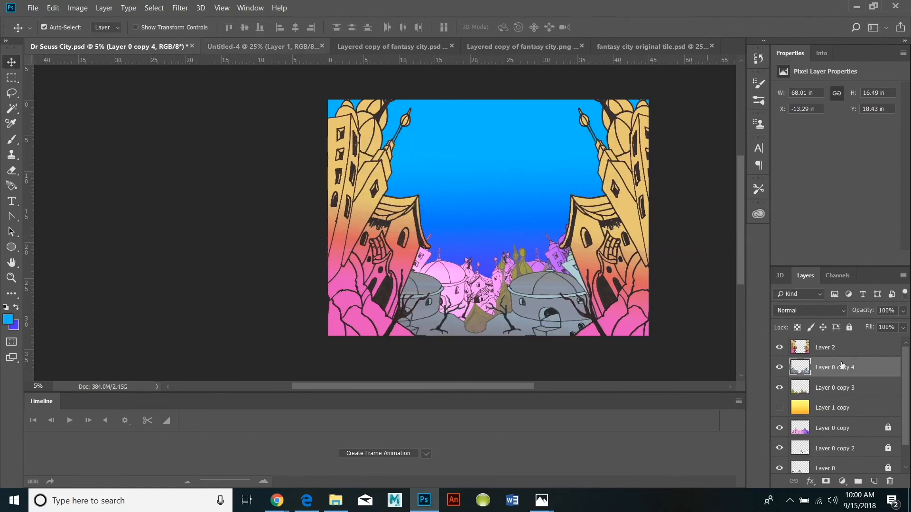
Unlock Layer 0 copy and try a Curves adjustment on its pink city.
click(821, 432)
click(77, 8)
click(844, 409)
click(887, 427)
click(77, 8)
mouse_move(95, 37)
click(209, 58)
drag(646, 183, 620, 227)
click(862, 82)
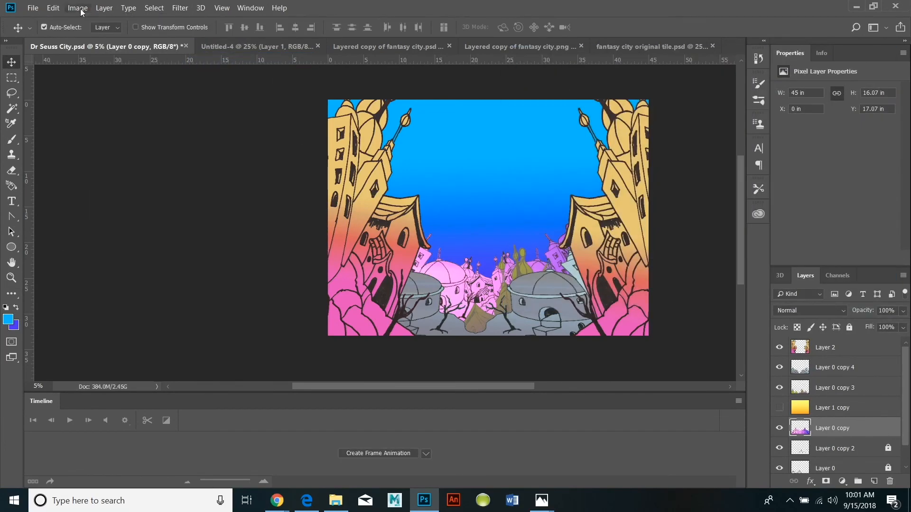
Shift the pink city of Layer 0 copy toward magenta and violet with Color Balance.
click(77, 9)
mouse_move(95, 34)
click(251, 109)
drag(633, 147, 576, 149)
drag(634, 136, 733, 145)
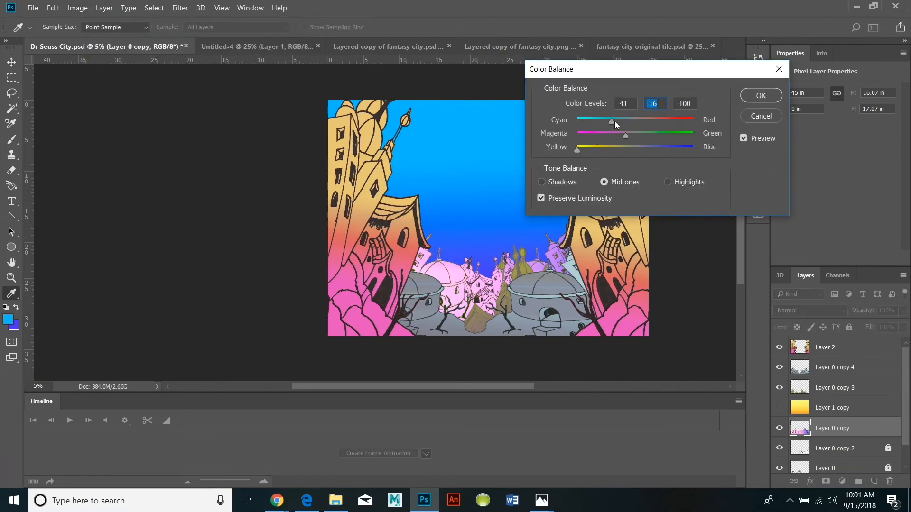
key(Return)
Darken the city of Layer 0 copy by strongly lowering its brightness.
click(77, 8)
mouse_move(101, 34)
click(218, 33)
drag(598, 154, 545, 166)
key(Return)
key(v)
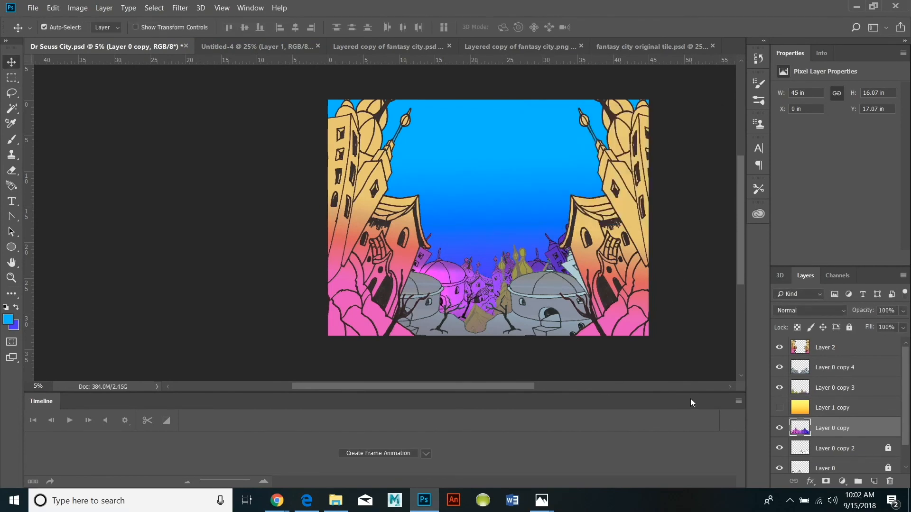
Set the brightness of the olive city on Layer 0 copy 3 to 18.
click(814, 390)
click(77, 8)
mouse_move(101, 33)
click(218, 33)
drag(599, 154, 606, 153)
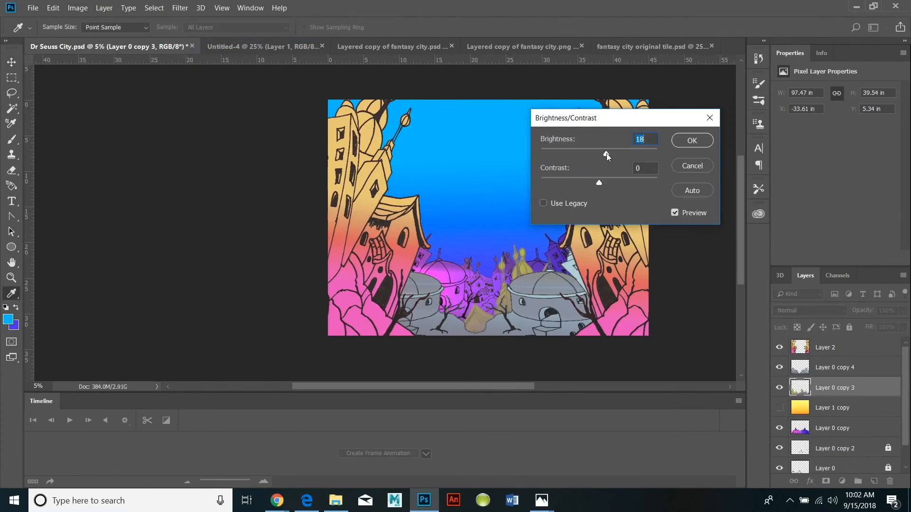
click(678, 141)
click(11, 109)
click(569, 269)
click(154, 8)
click(166, 31)
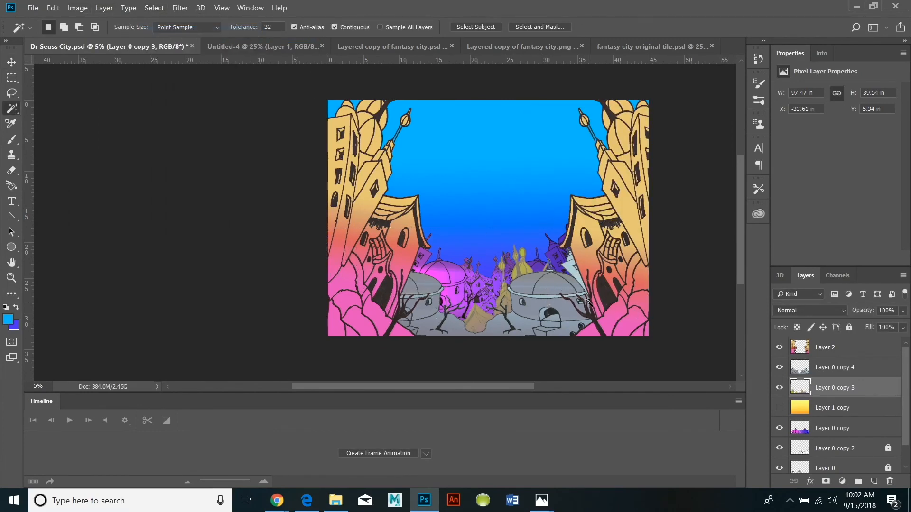
Move the grey domed city of Layer 0 copy 4 about 1.79 in to the right.
click(807, 367)
key(v)
mouse_move(546, 279)
mouse_down()
mouse_move(559, 279)
mouse_move(560, 294)
mouse_move(559, 279)
mouse_up()
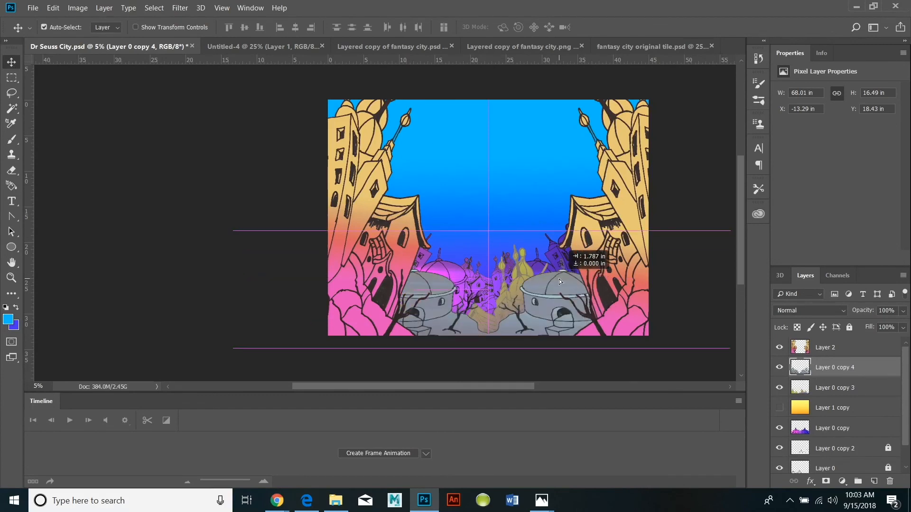
Shift the hue of Layer 0 copy 3 from olive toward orange-brown with Hue/Saturation.
click(421, 192)
click(77, 8)
mouse_move(91, 35)
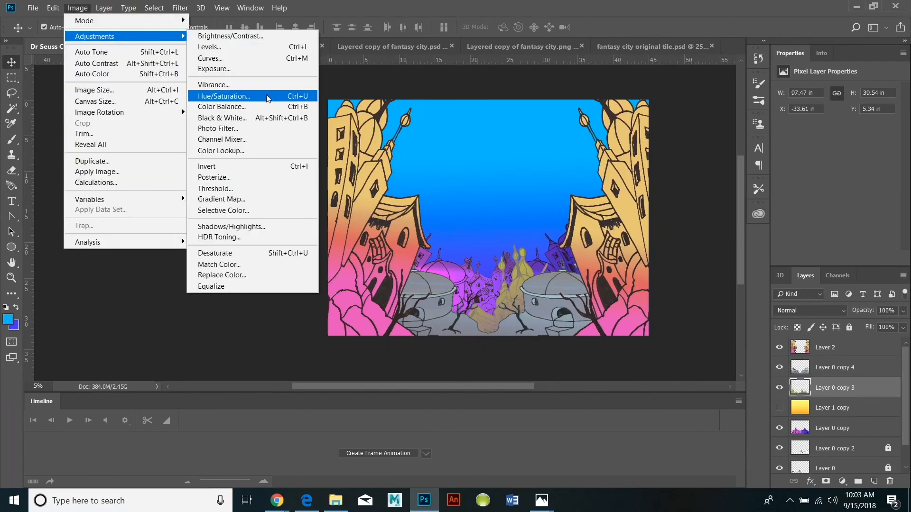
click(268, 96)
drag(758, 124, 708, 119)
key(Return)
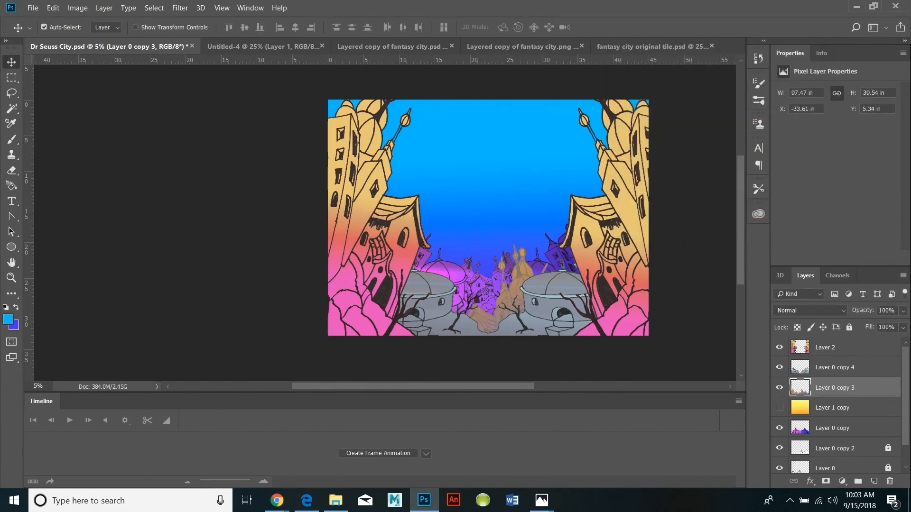
Try moving the magenta city of Layer 0 copy to a new position and undo the move.
click(775, 428)
drag(470, 250, 484, 263)
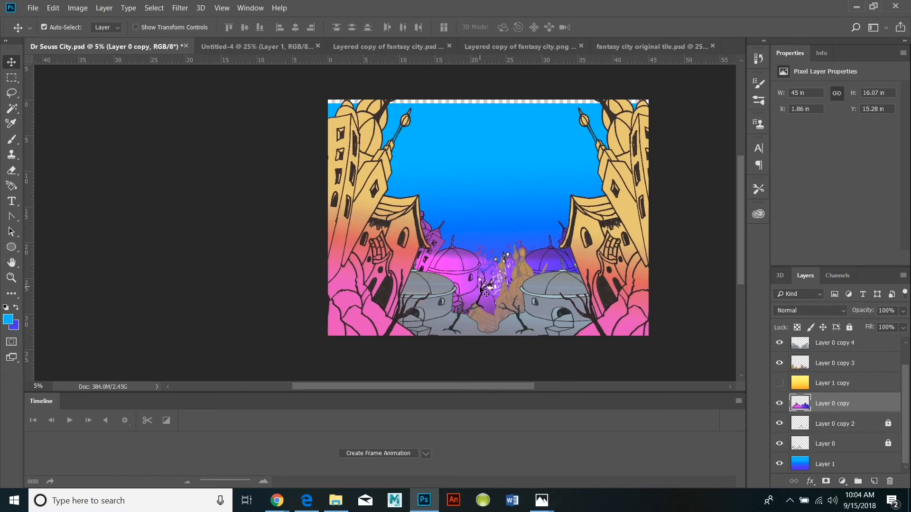
key(ctrl+z)
Unlock Layer 0 copy 2 and merge Layer 0 copy down into it.
click(104, 8)
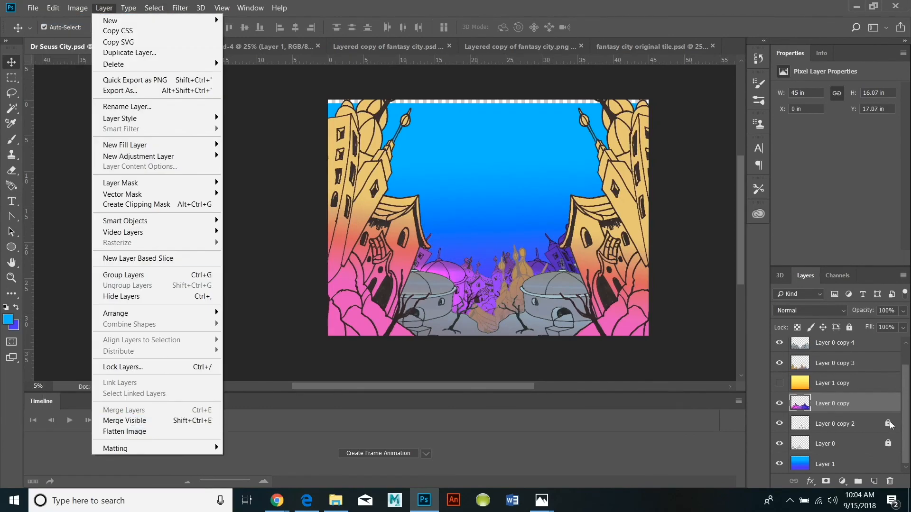
click(778, 425)
click(104, 7)
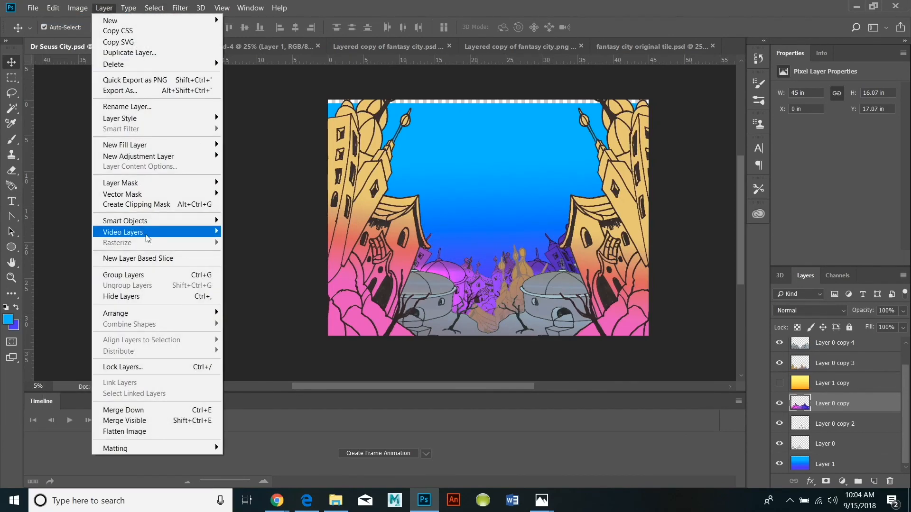
click(142, 411)
Move the merged magenta city up and enlarge it to about 52 by 20 in at about Y 10.97 in.
drag(514, 273, 514, 250)
click(52, 8)
click(113, 240)
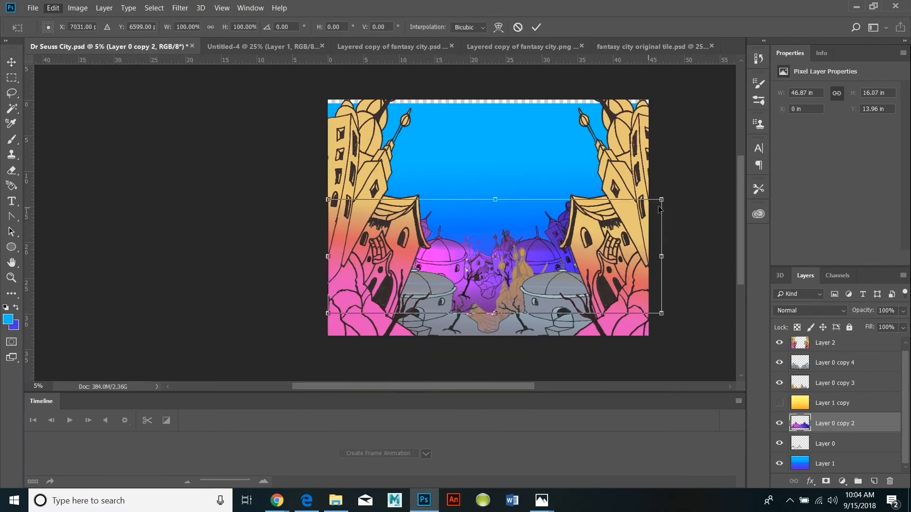
drag(661, 200, 698, 178)
drag(514, 314, 515, 322)
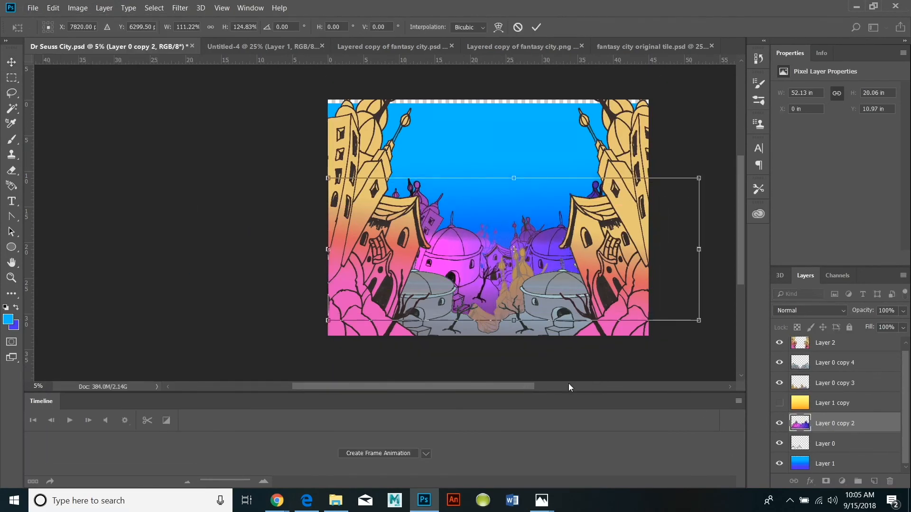
key(Return)
Reposition the Layer 1 sky at X 0 in, Y 0 in and lock Layer 0 copy 2.
click(469, 201)
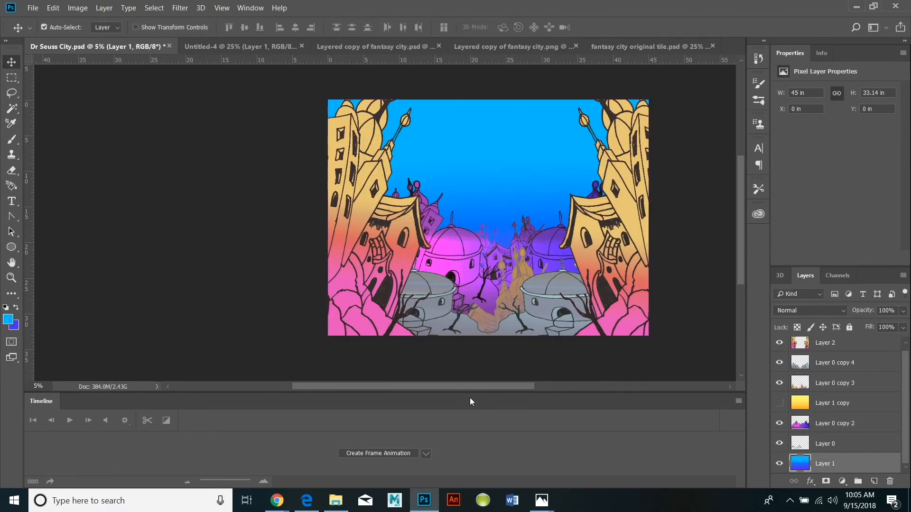
click(816, 363)
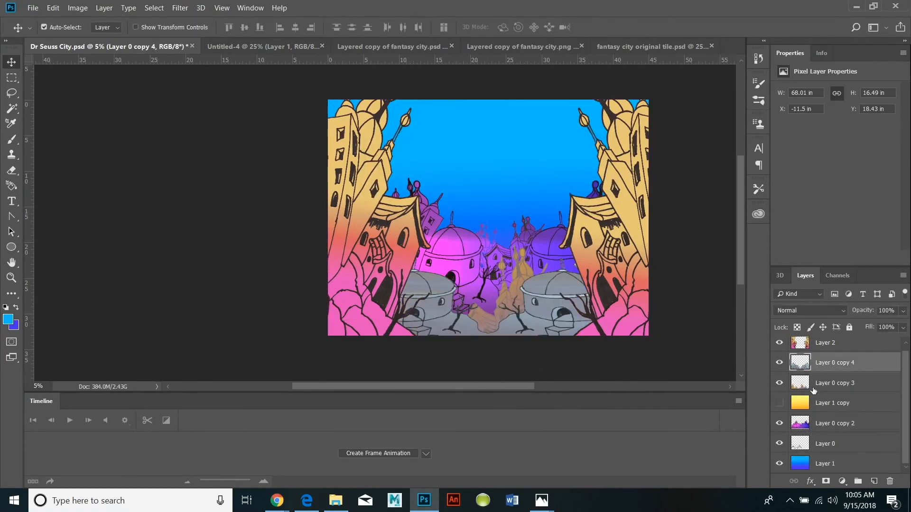
click(788, 425)
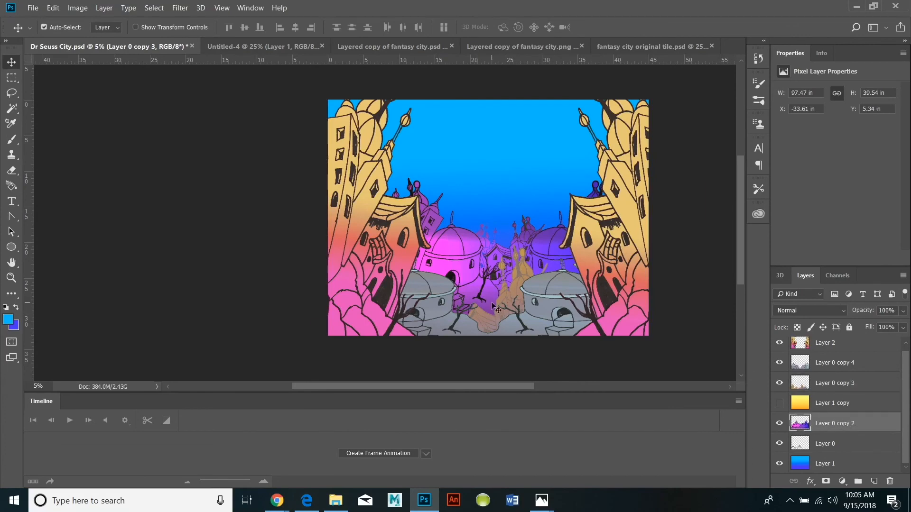
click(55, 8)
click(65, 20)
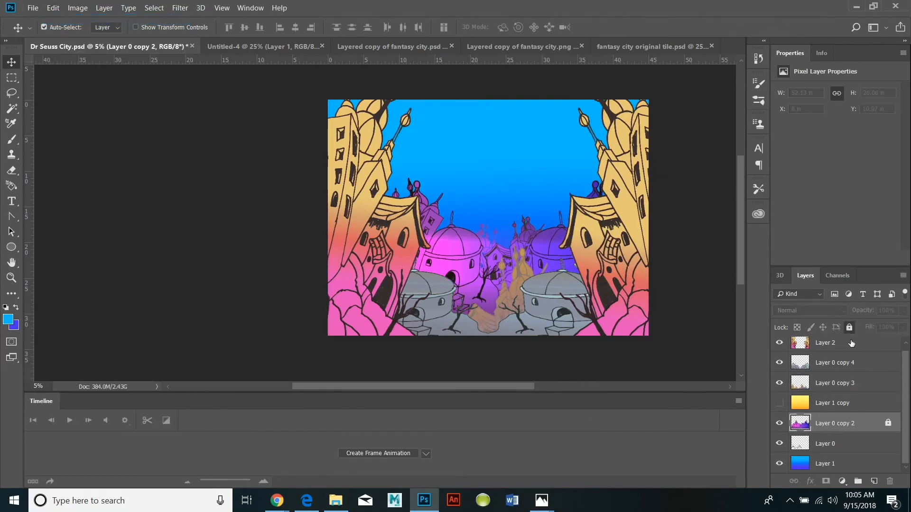
click(849, 363)
click(835, 464)
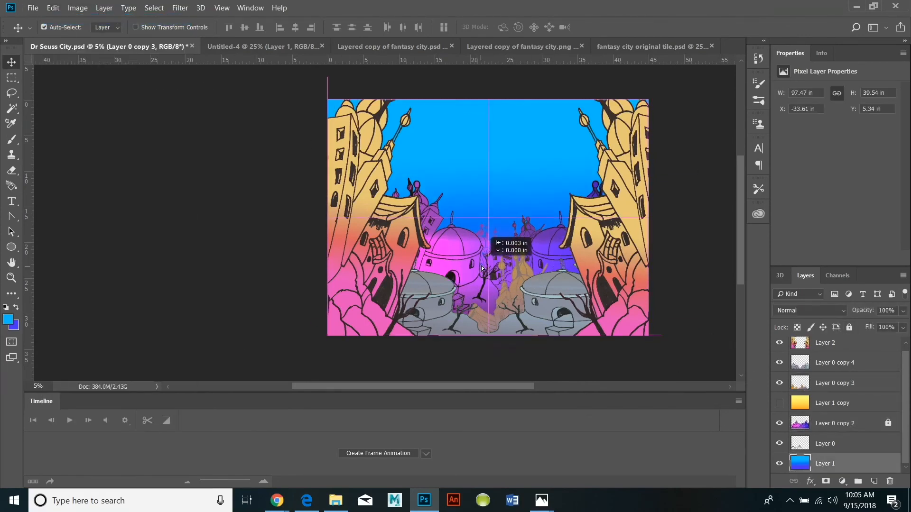
Move the Layer 2 foreground buildings down and left, and place Layer 0 copy 3 at about X -33.05 in, Y 2.23 in.
click(827, 386)
drag(522, 260, 292, 147)
drag(459, 189, 439, 207)
click(867, 365)
drag(465, 242, 679, 336)
drag(497, 228, 517, 249)
Set Layer 0 copy 3 to contrast 100 with slightly lower brightness, and move it to about X -30.92 in, Y 3.43 in.
click(78, 8)
mouse_move(53, 7)
mouse_move(118, 251)
mouse_move(93, 35)
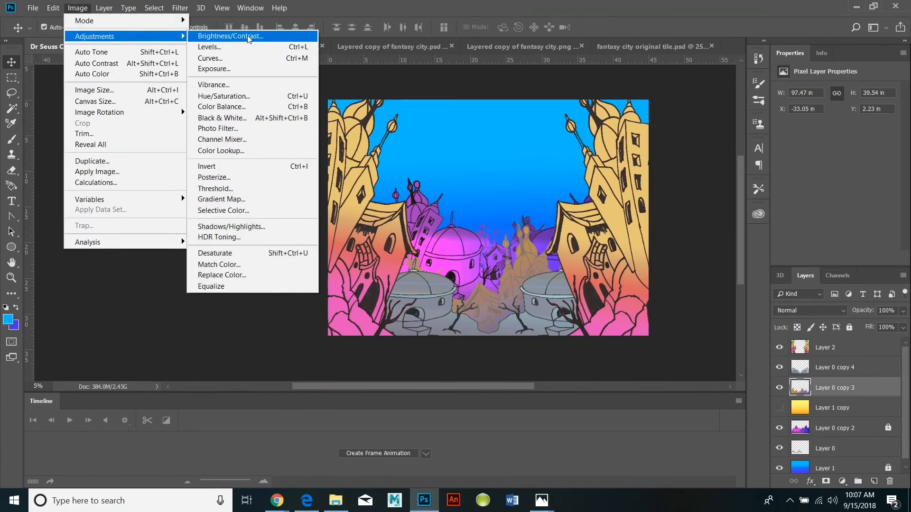
click(255, 34)
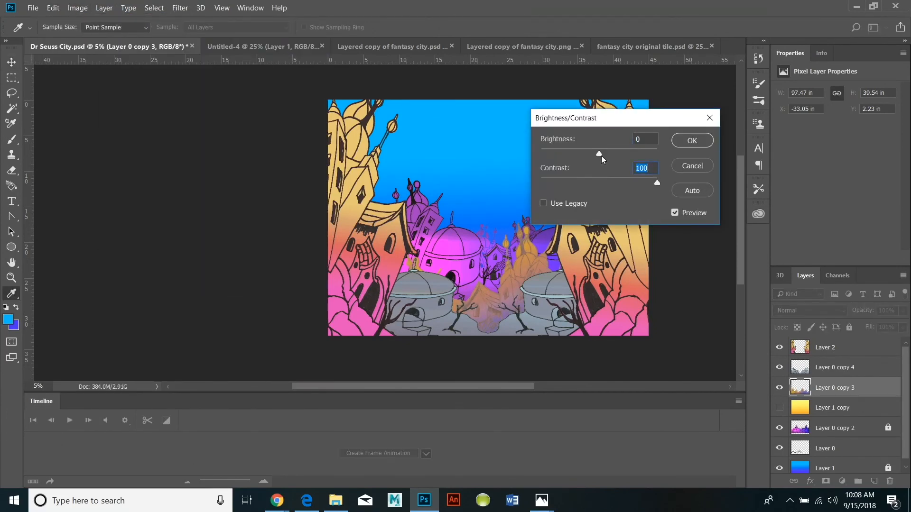
drag(599, 154, 591, 156)
click(686, 142)
drag(528, 266, 533, 273)
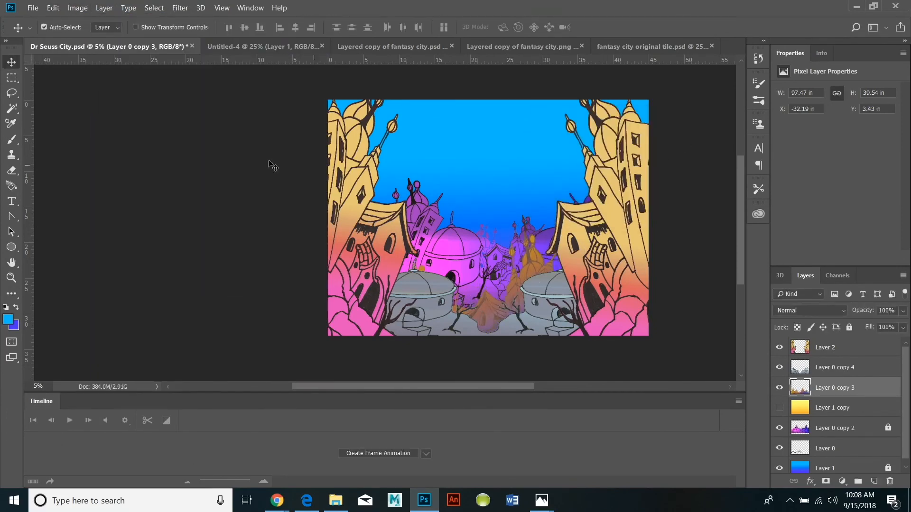
drag(536, 269, 542, 269)
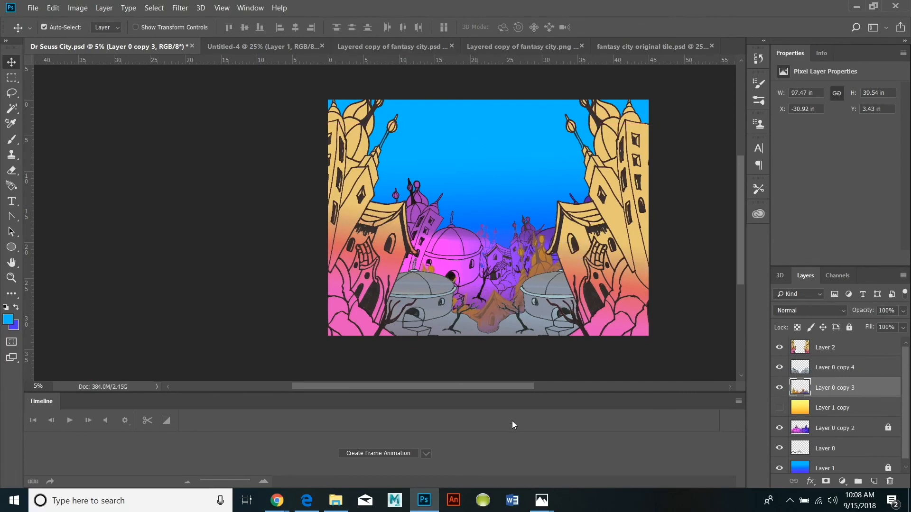
Save the current changes to Dr Seuss City.psd.
click(33, 8)
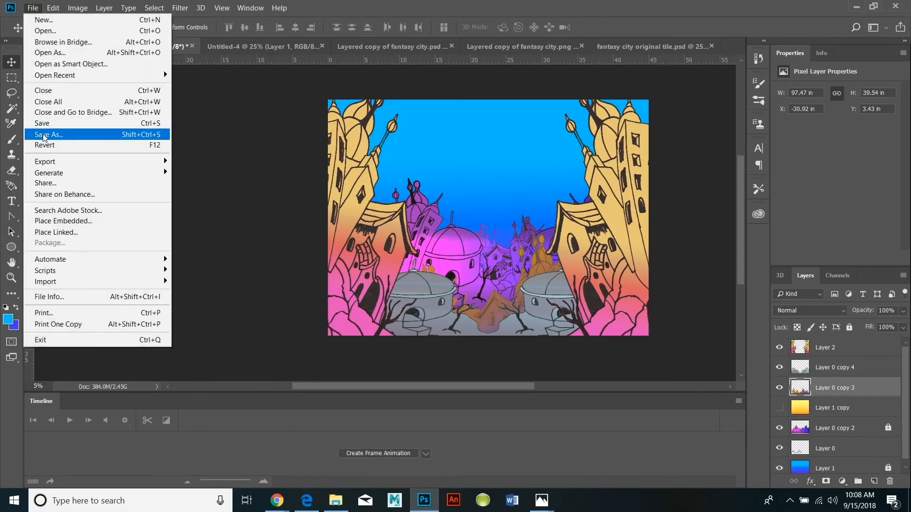
click(42, 123)
click(41, 9)
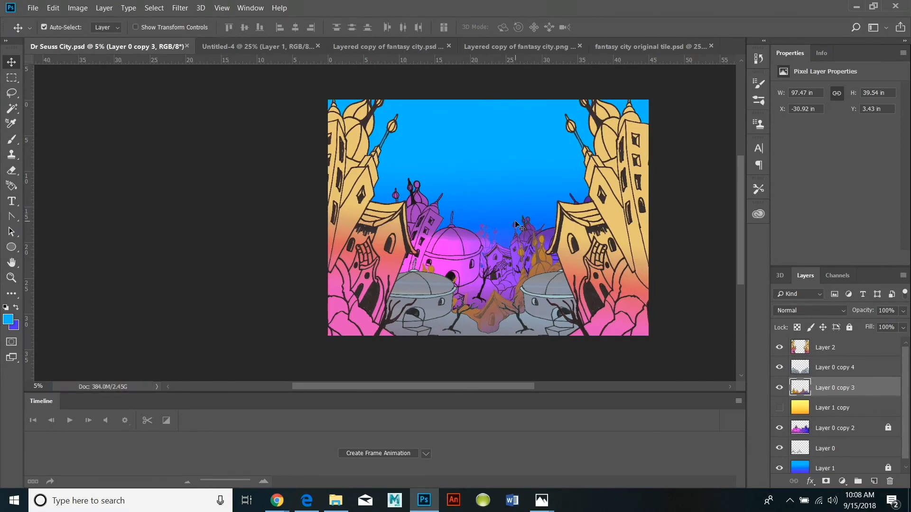
Save the document with its layers as the Photoshop file Dr Seuss City in the dr seuss folder on the Desktop.
click(33, 8)
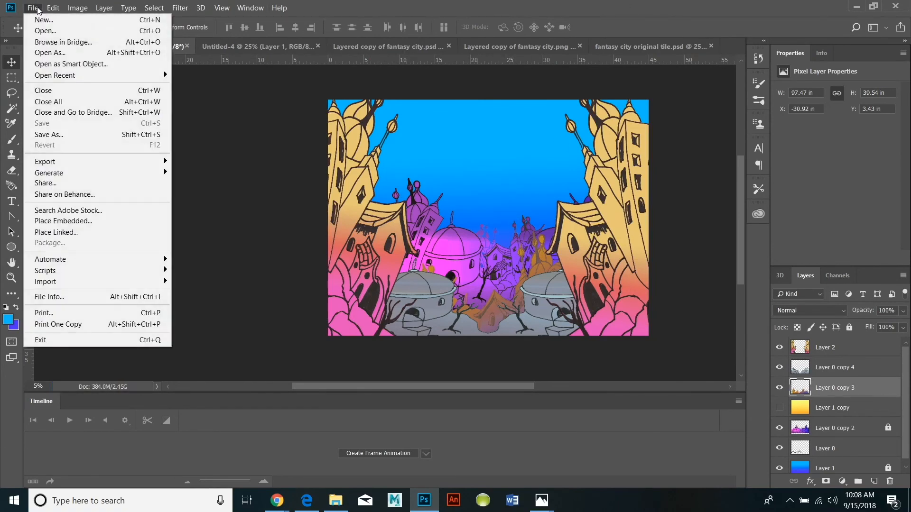
click(82, 135)
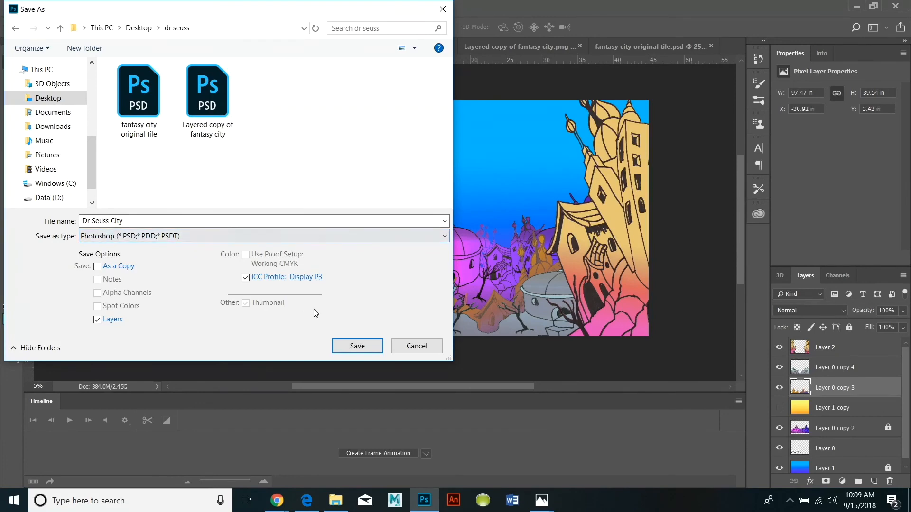
click(357, 346)
click(573, 137)
click(33, 7)
click(45, 136)
key(Return)
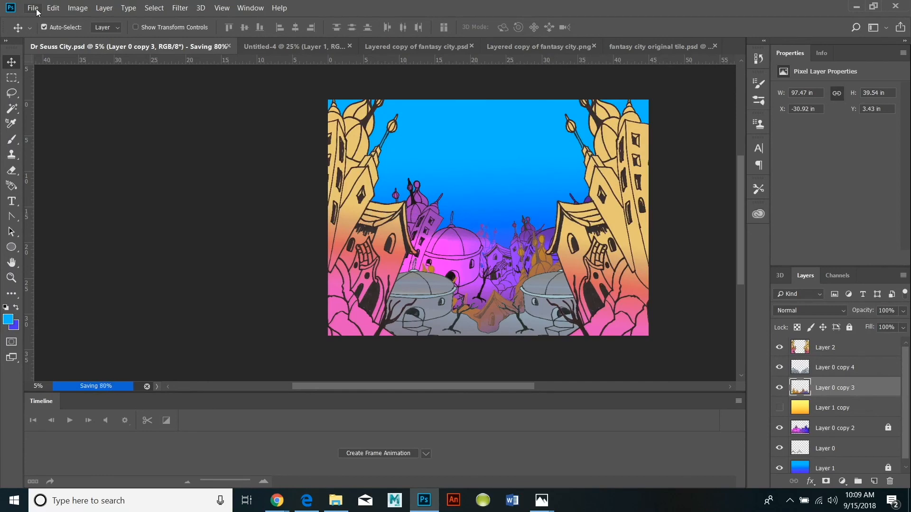
Save a JPEG copy named "fantasy city final version" in the dr seuss folder at quality 12 with the progressive format.
click(33, 8)
click(45, 136)
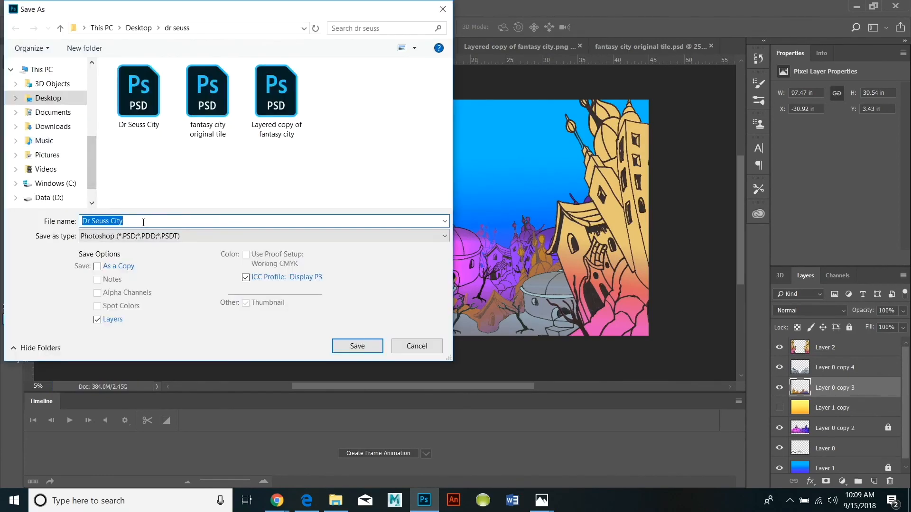
click(441, 236)
click(121, 343)
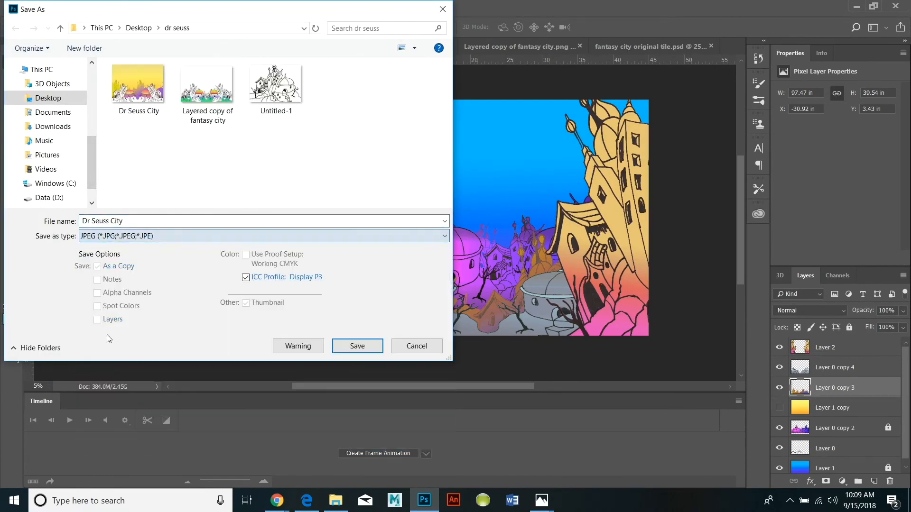
click(147, 221)
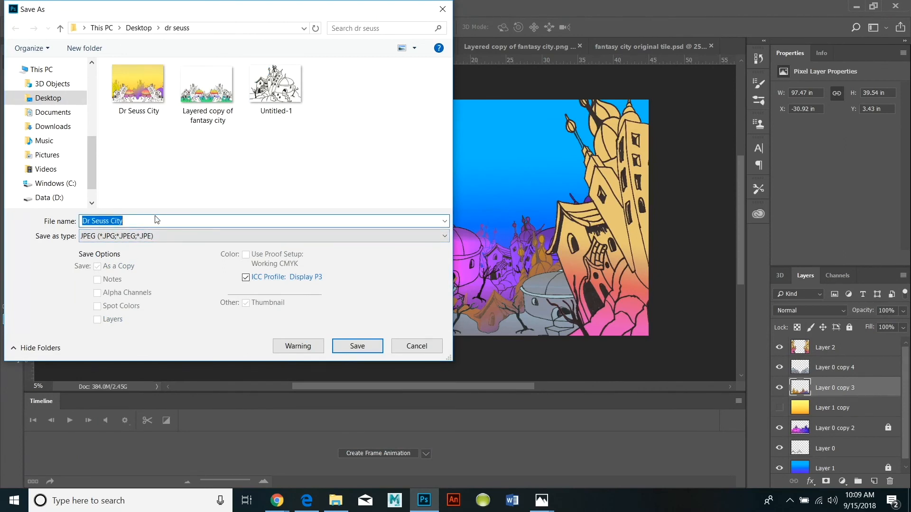
text(fantasy city final version)
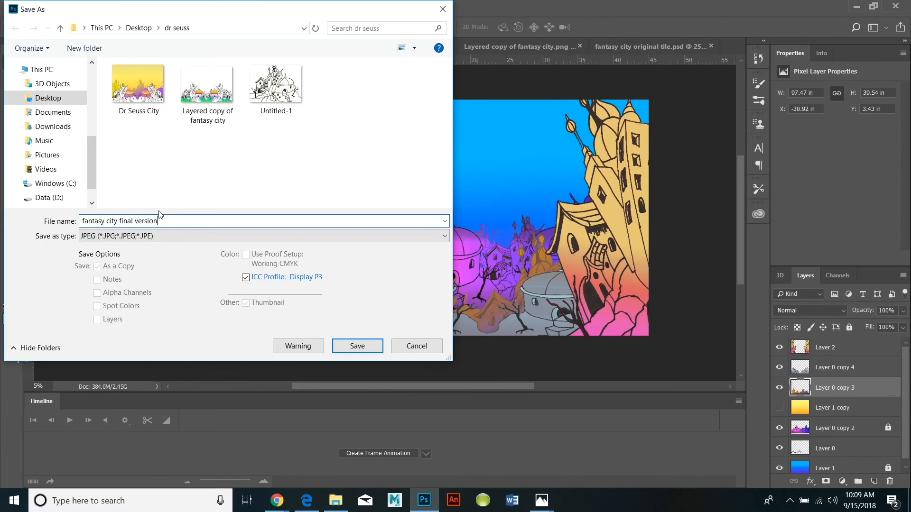
click(361, 344)
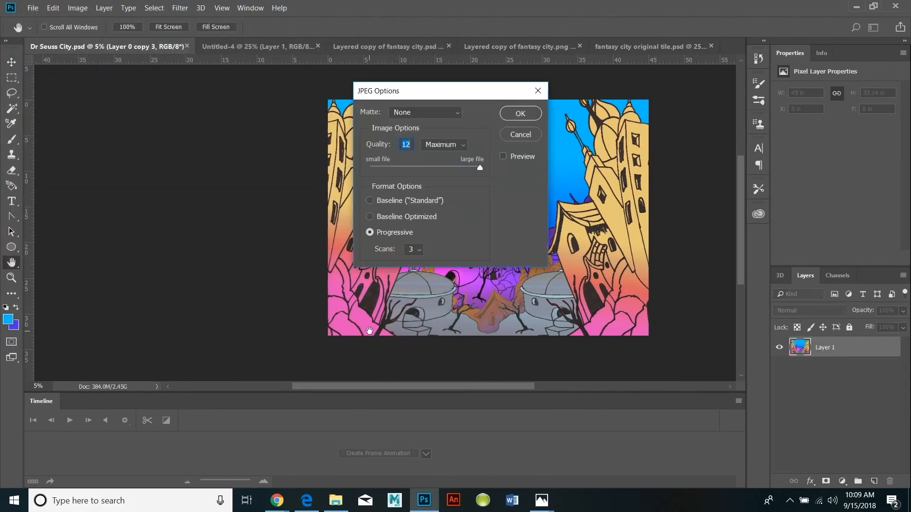
click(519, 114)
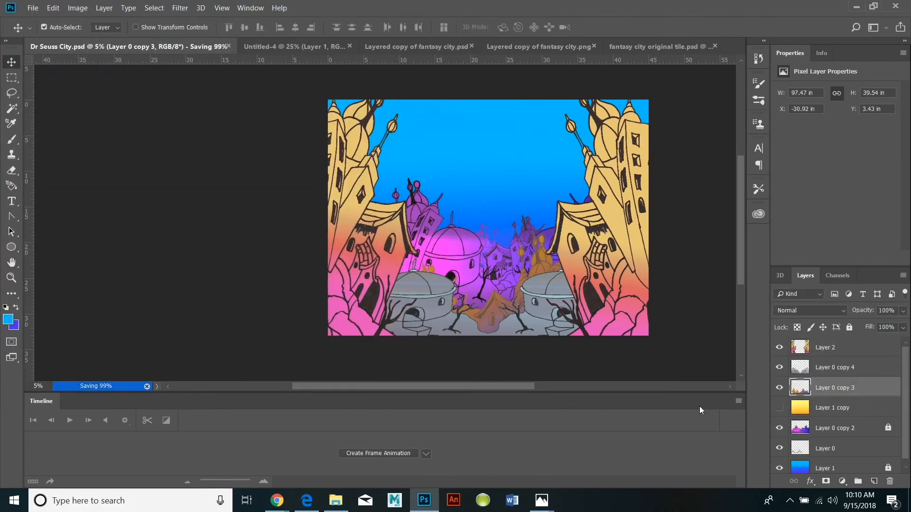
Switch to the dr seuss folder window in File Explorer.
mouse_move(414, 500)
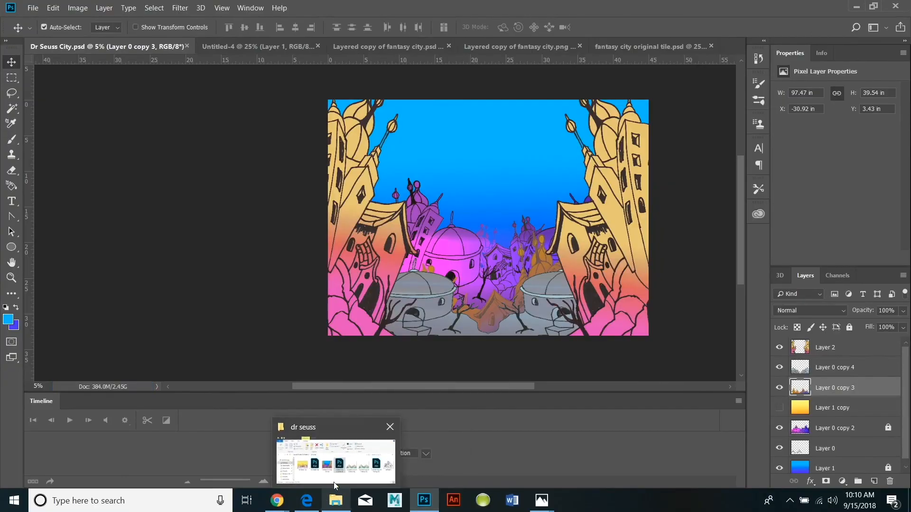